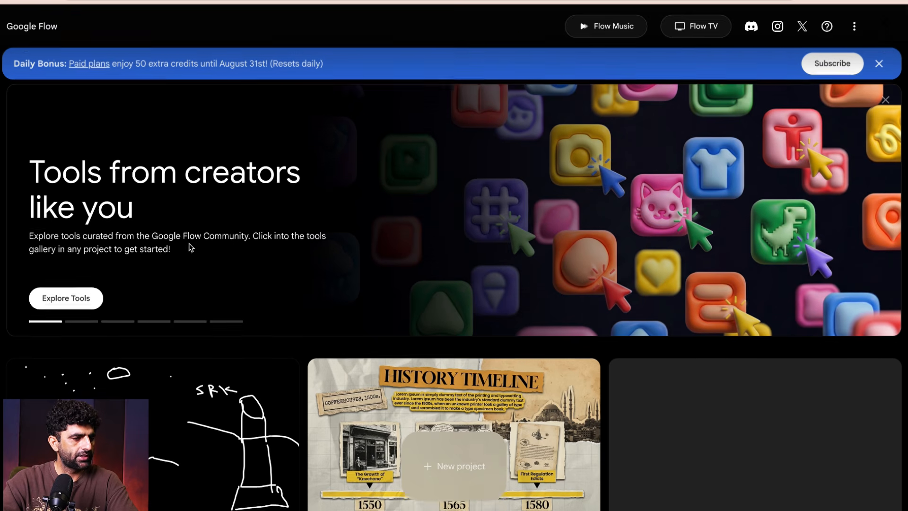
- Create a new project and open its tools gallery
scroll(222, 213, down, 1)
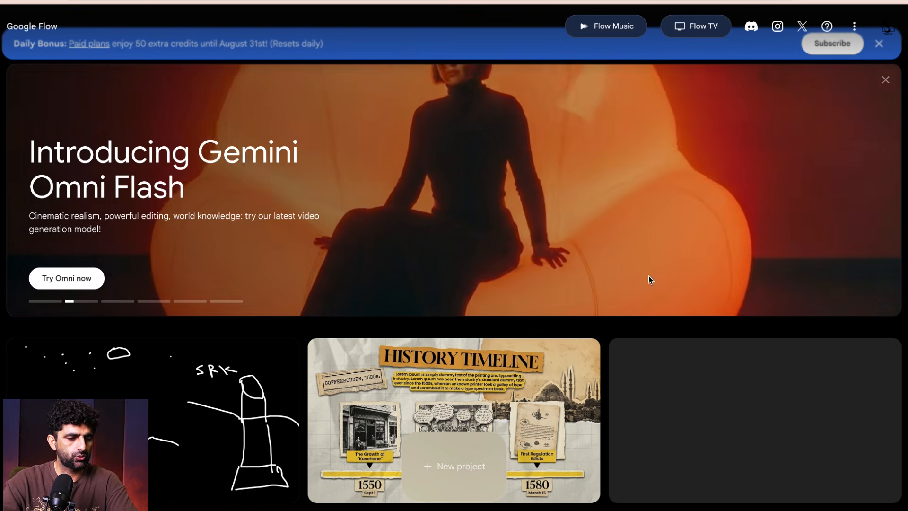
scroll(831, 358, down, 3)
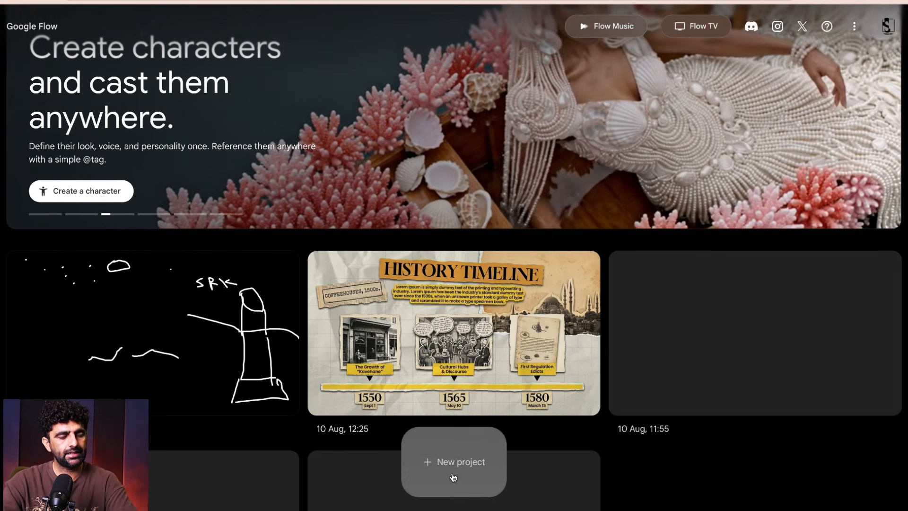
click(452, 477)
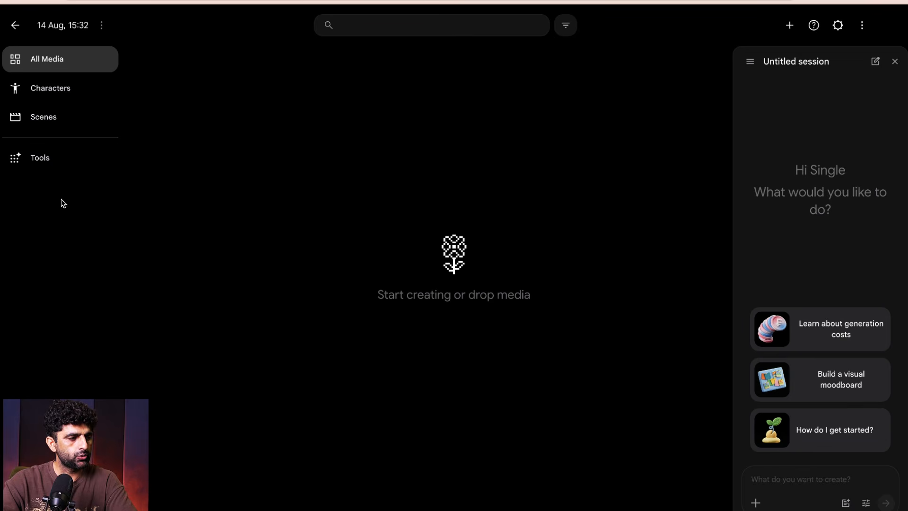
click(23, 168)
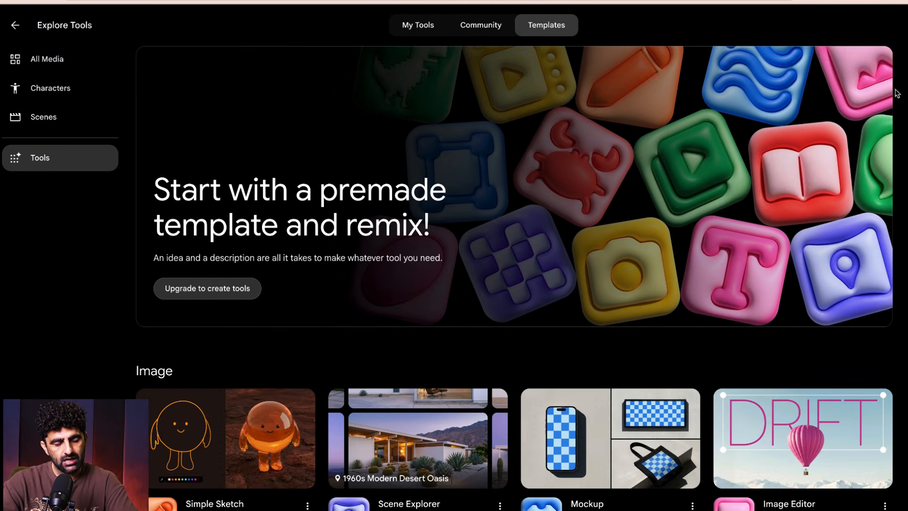
- Browse the premade tool templates and open Simple Sketch from the Image group
scroll(903, 95, down, 4)
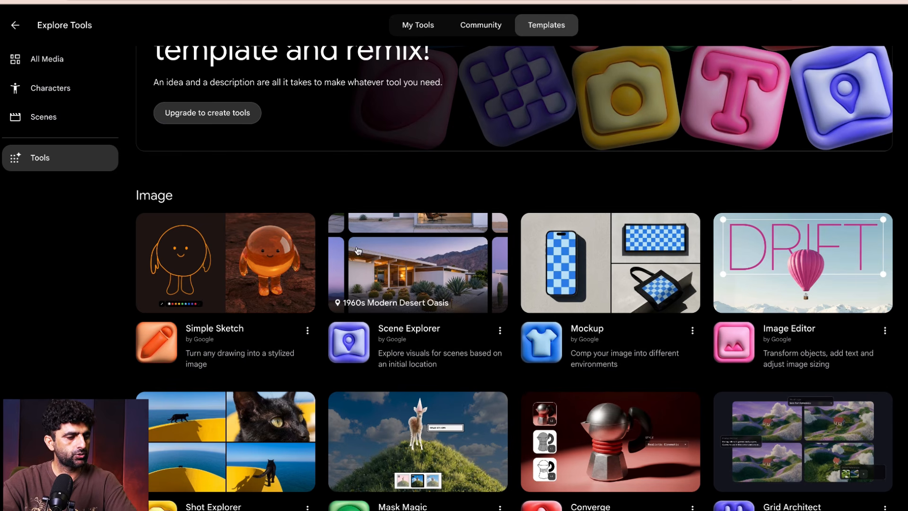
scroll(874, 267, down, 5)
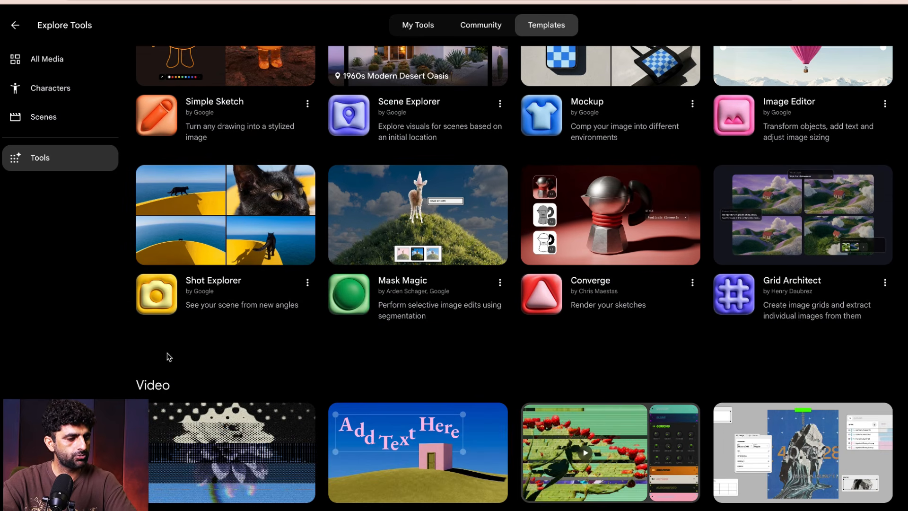
scroll(811, 376, down, 11)
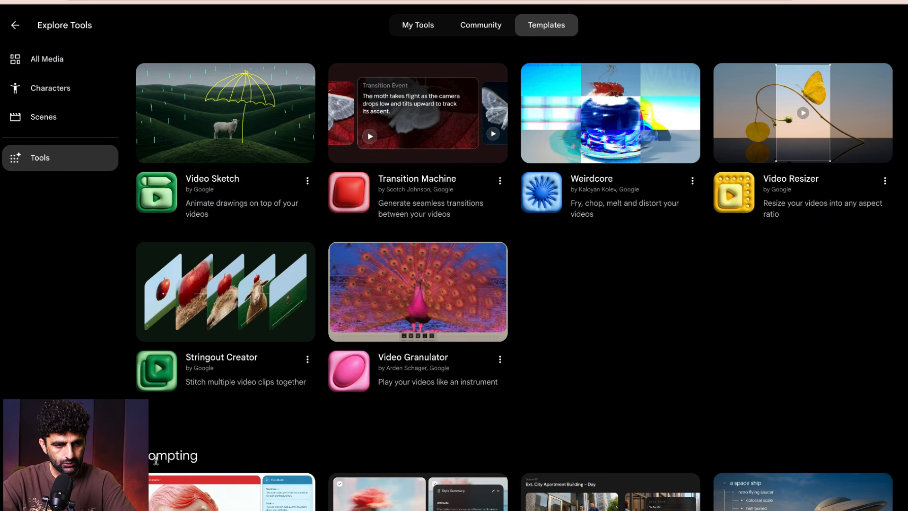
scroll(514, 278, up, 20)
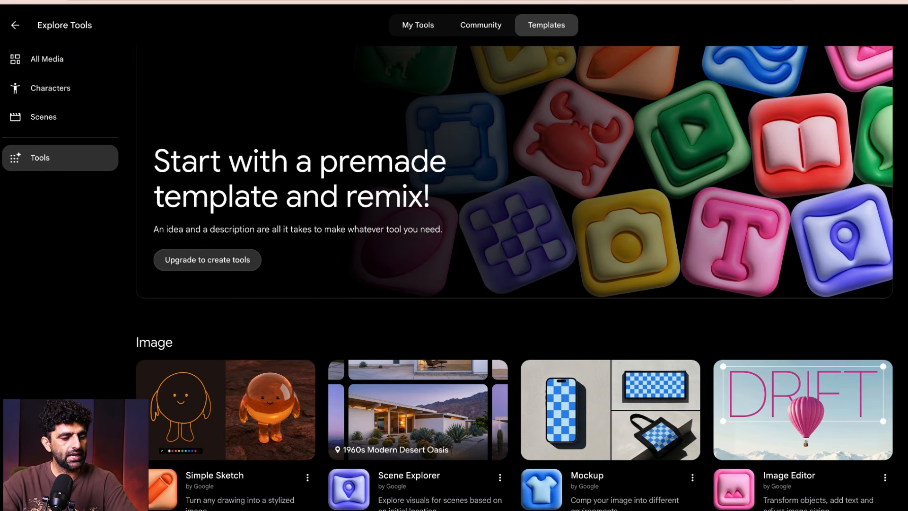
scroll(514, 278, down, 2)
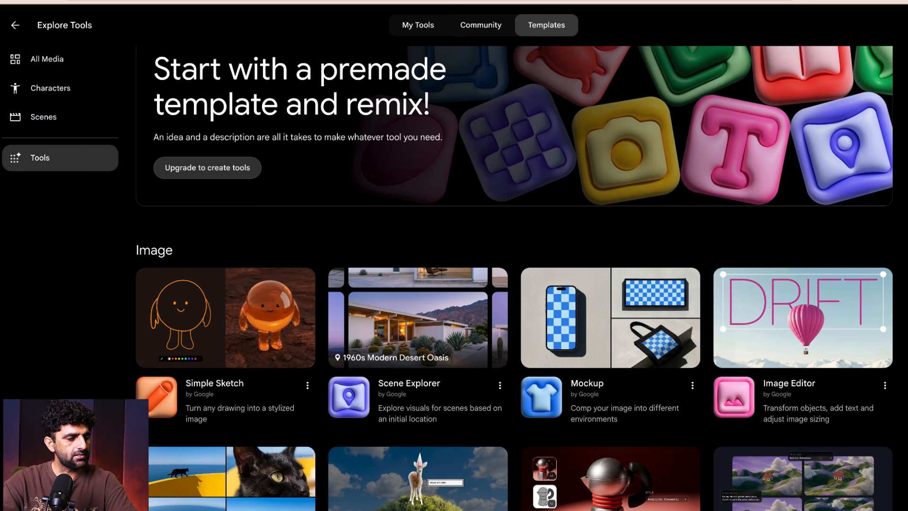
scroll(449, 261, down, 3)
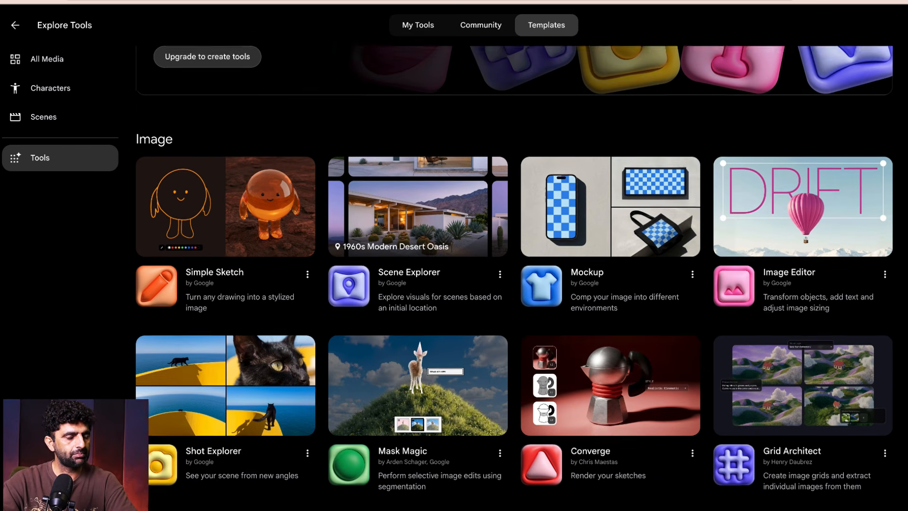
click(227, 204)
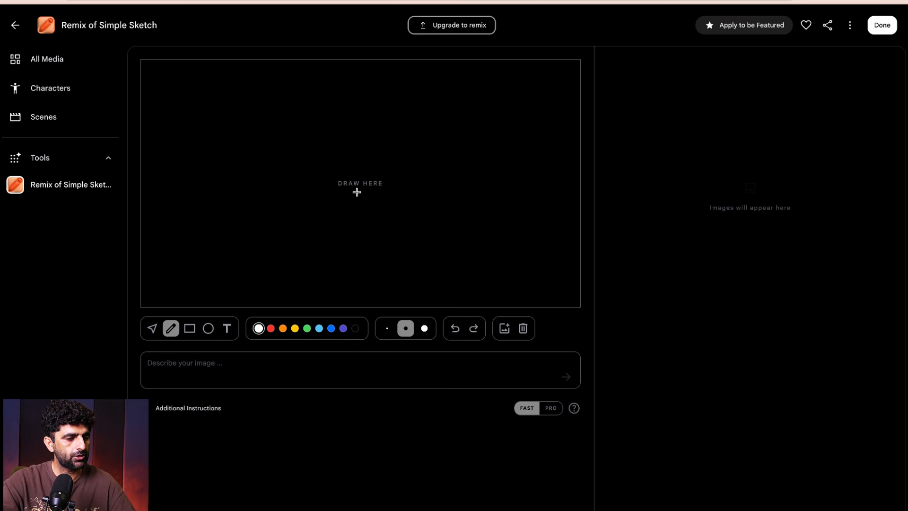
- With the red pencil, draw a figure with a small head, rectangular body and wider base on the canvas's right side
click(270, 329)
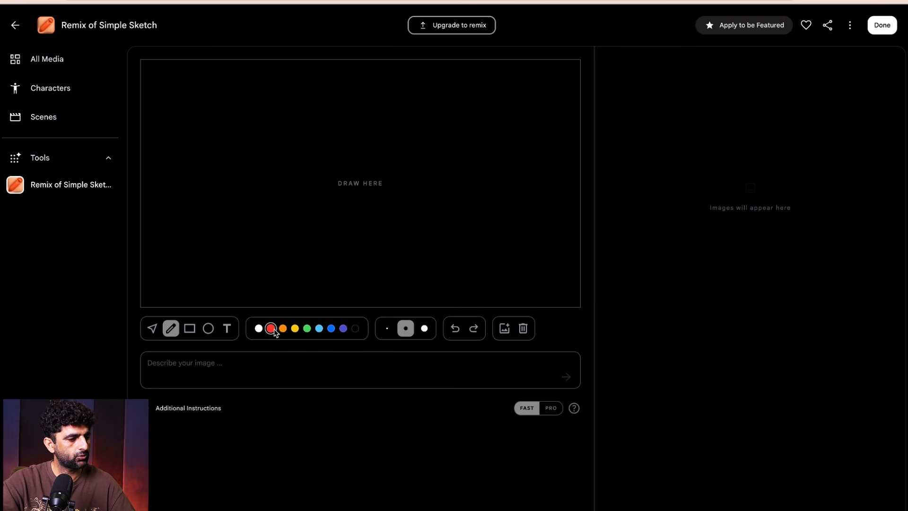
click(283, 330)
click(259, 330)
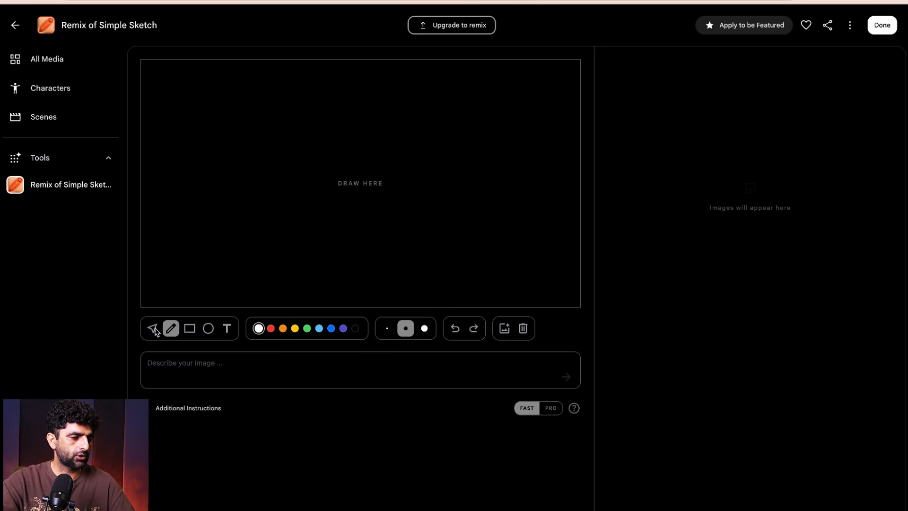
click(270, 330)
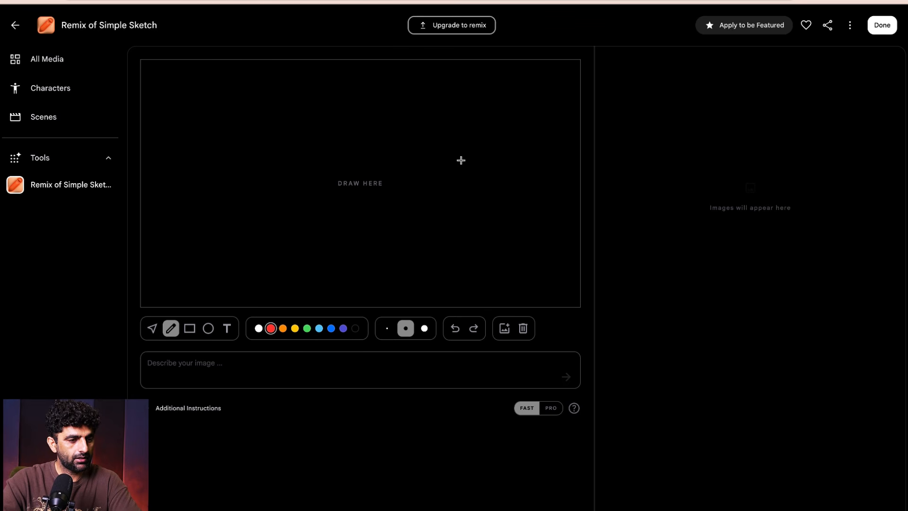
mouse_move(512, 143)
mouse_down()
mouse_move(532, 151)
mouse_move(511, 144)
mouse_move(538, 171)
mouse_move(538, 235)
mouse_up()
mouse_move(505, 171)
mouse_down()
mouse_move(501, 240)
mouse_move(545, 235)
mouse_move(544, 261)
mouse_up()
drag(496, 238, 494, 260)
drag(550, 262, 557, 258)
drag(544, 261, 511, 271)
mouse_move(497, 267)
mouse_down()
mouse_move(536, 282)
mouse_move(492, 277)
mouse_move(505, 279)
mouse_up()
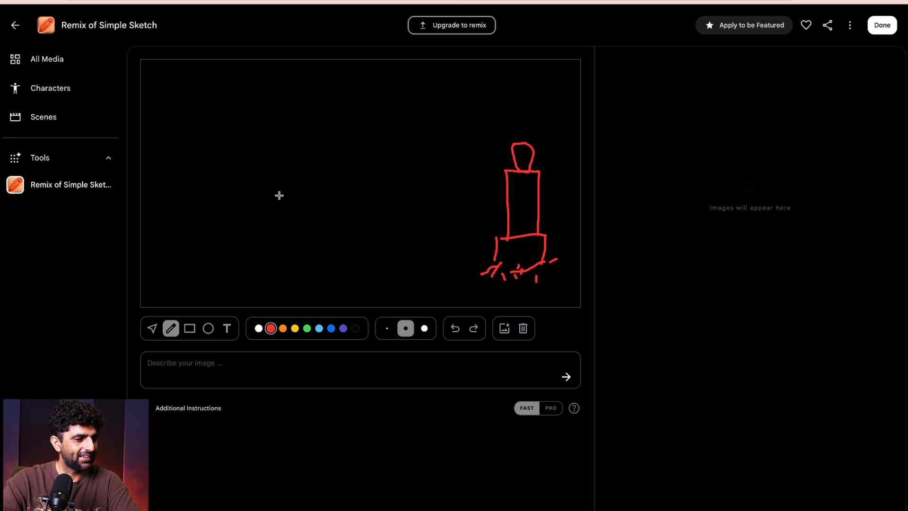
- Draw a second, larger red figure with a wide head, two-part body and splayed legs on the canvas's left side
mouse_move(205, 159)
mouse_down()
mouse_move(241, 156)
mouse_move(187, 148)
mouse_move(229, 196)
mouse_move(234, 232)
mouse_up()
drag(189, 158, 189, 258)
mouse_move(188, 193)
mouse_down()
mouse_move(230, 192)
mouse_move(242, 258)
mouse_up()
mouse_move(184, 258)
mouse_down()
mouse_move(249, 263)
mouse_move(179, 284)
mouse_move(198, 288)
mouse_move(239, 269)
mouse_move(258, 285)
mouse_move(214, 288)
mouse_up()
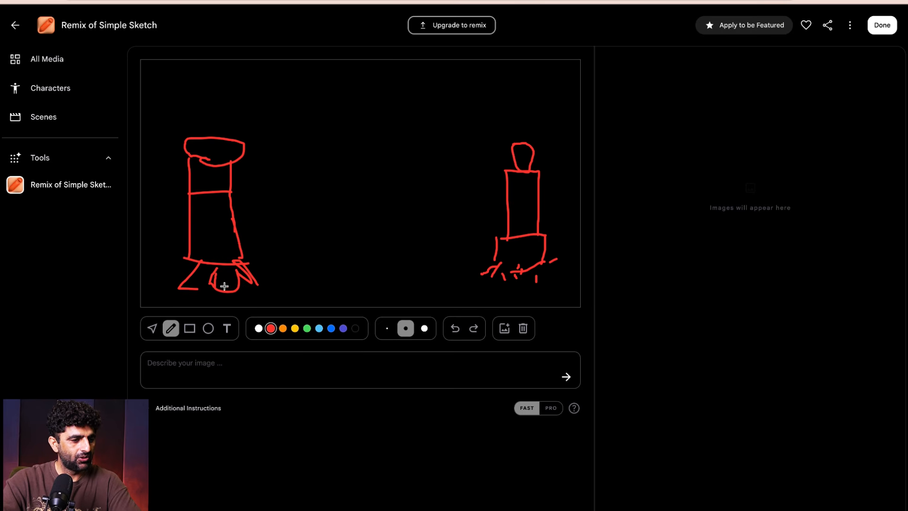
- Draw a rectangular table with short legs between the two figures and sketch narrow objects on its top edge
mouse_move(311, 228)
mouse_down()
mouse_move(435, 229)
mouse_move(436, 281)
mouse_up()
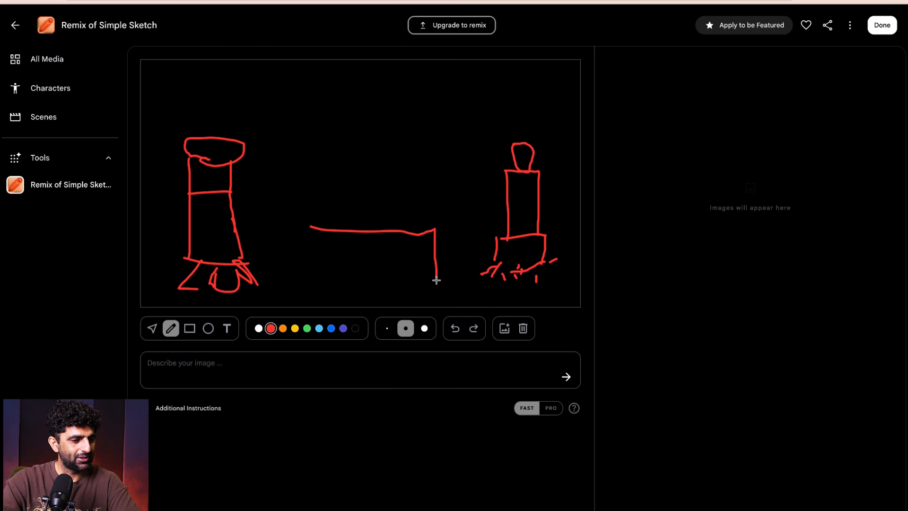
mouse_move(309, 226)
mouse_down()
mouse_move(299, 227)
mouse_move(289, 279)
mouse_move(435, 294)
mouse_up()
drag(300, 284, 300, 306)
drag(392, 296, 396, 305)
mouse_move(310, 215)
mouse_down()
mouse_move(334, 217)
mouse_move(297, 214)
mouse_up()
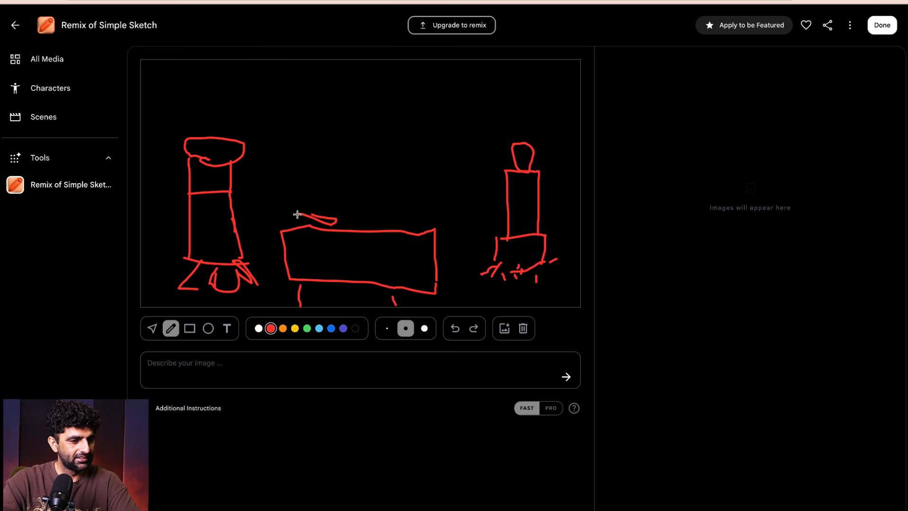
mouse_move(355, 219)
mouse_down()
mouse_move(404, 218)
mouse_move(373, 228)
mouse_move(419, 219)
mouse_move(404, 236)
mouse_up()
- Draw a round moon surrounded by scattered star dots above the table and add a small hooked mark at the table's left end
mouse_move(412, 89)
mouse_down()
mouse_move(403, 115)
mouse_move(414, 91)
mouse_up()
click(307, 100)
click(334, 115)
click(371, 127)
click(456, 128)
click(478, 107)
click(403, 84)
click(366, 98)
click(358, 85)
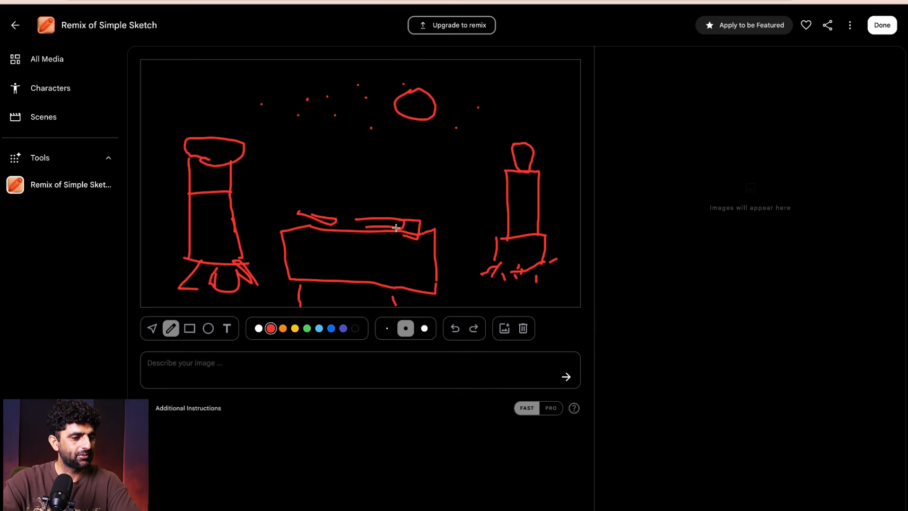
drag(293, 221, 286, 208)
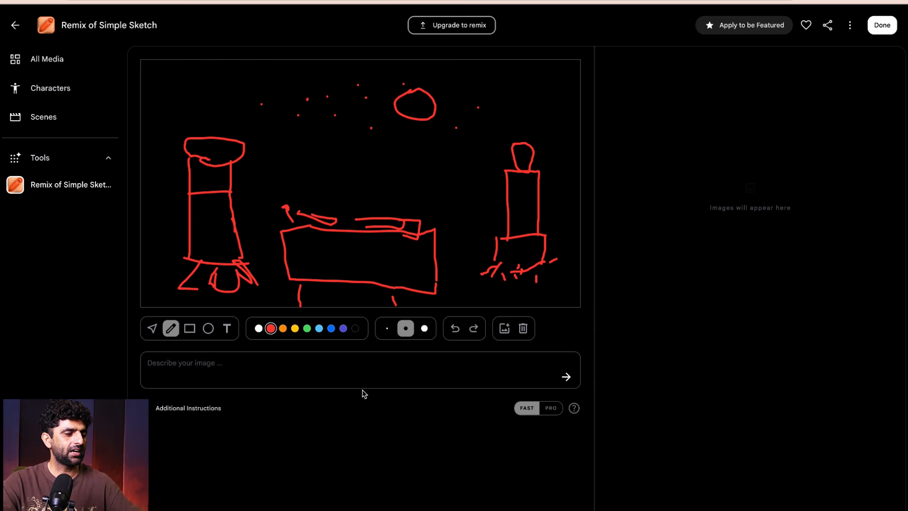
- Enter the image description "A coiple on candle light dinner beautiful sky with stars and moon"
click(216, 366)
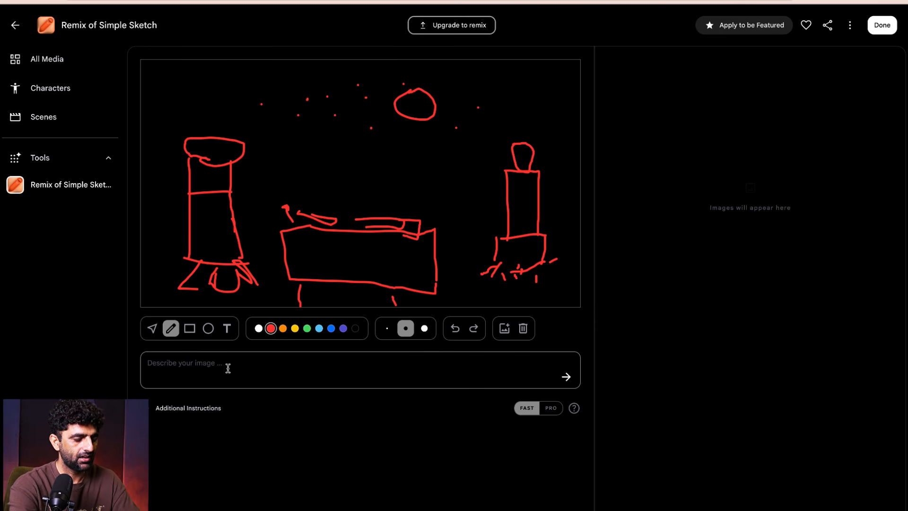
text(A)
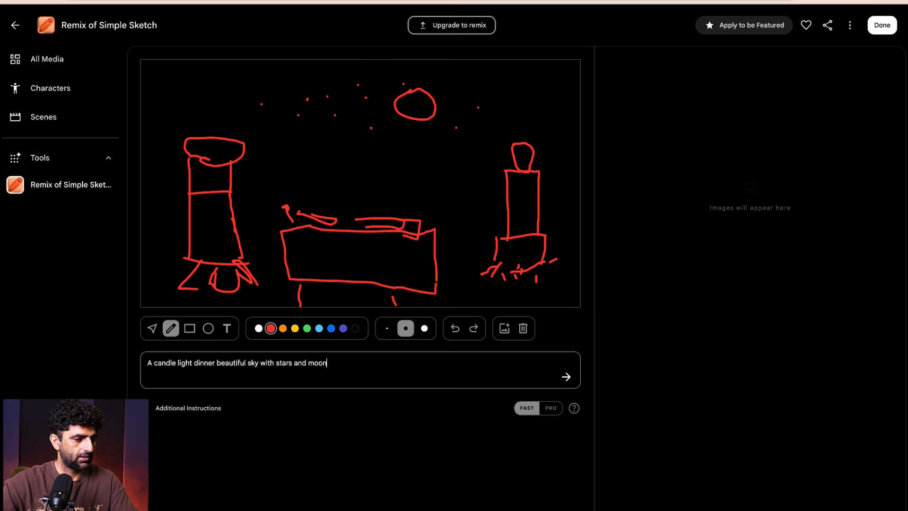
click(155, 363)
text(coiple on)
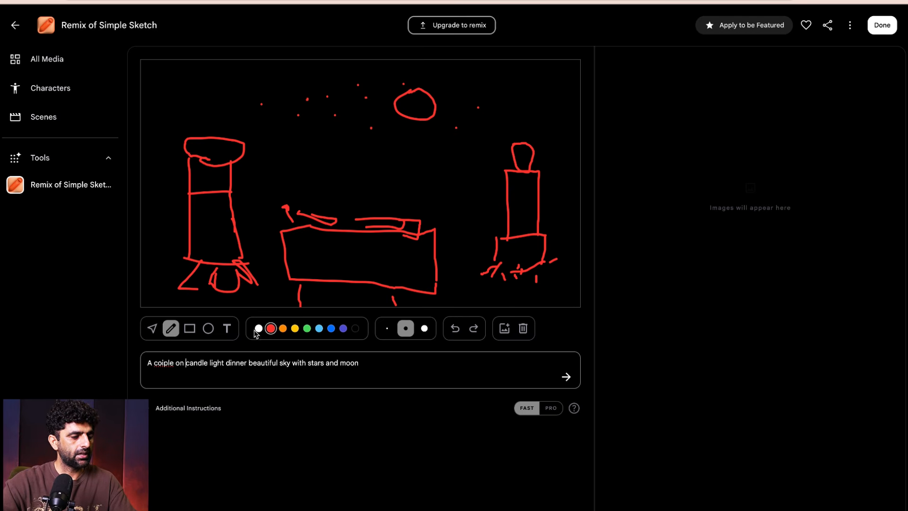
- Set the additional instructions to "a realistic image" and generate the image from the sketch
click(148, 413)
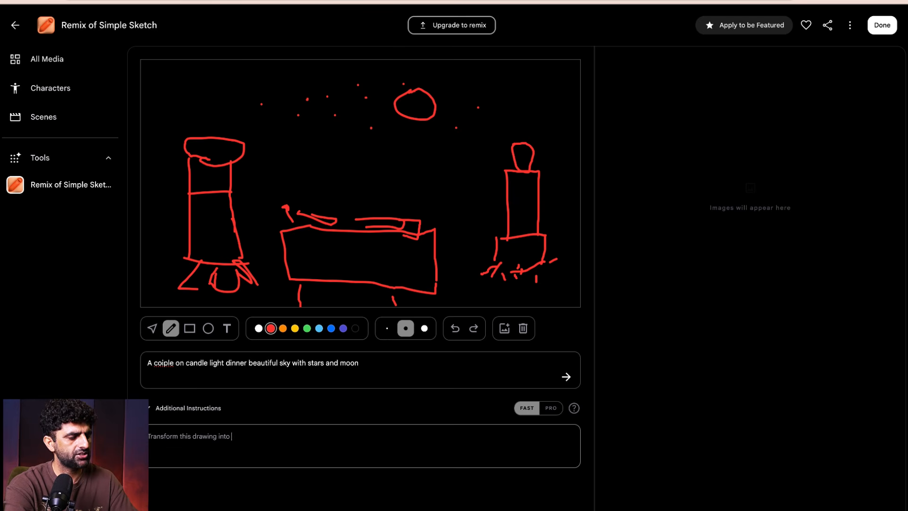
key(BackSpace)
key(BackSpace)
key(BackSpace)
key(BackSpace)
text(a realistic image)
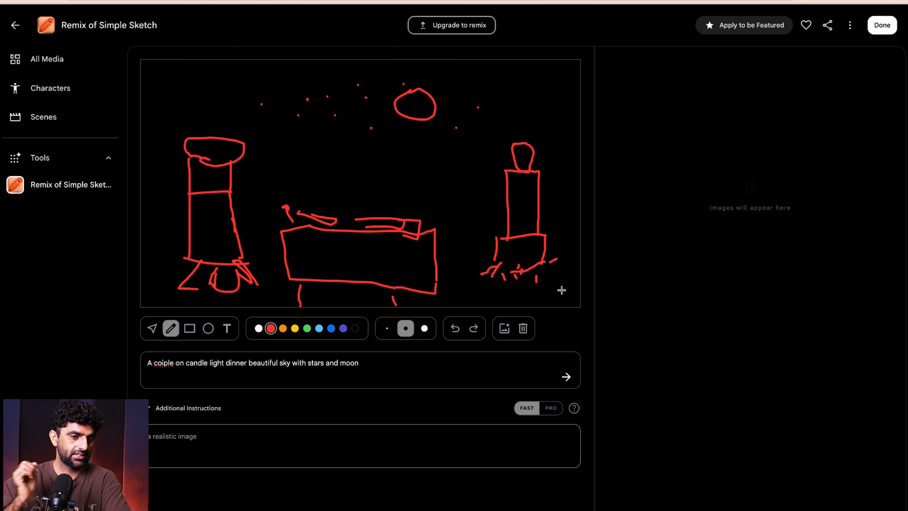
click(566, 377)
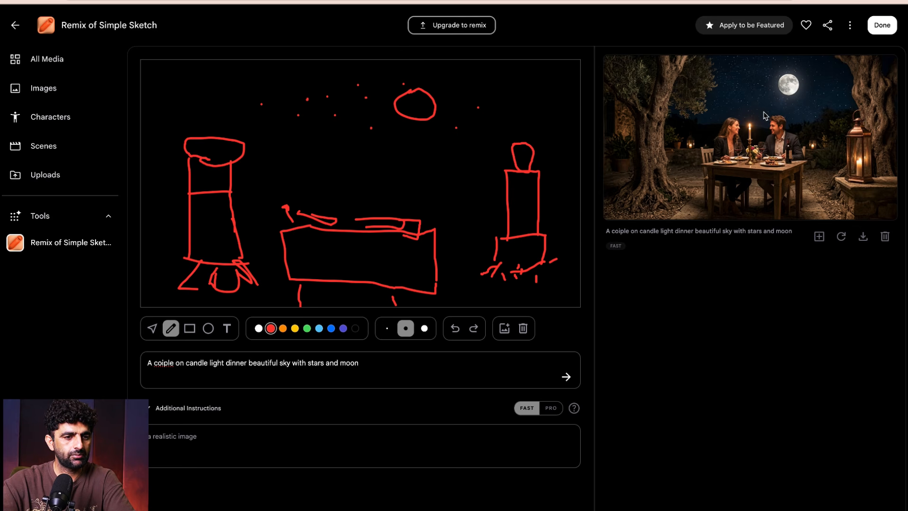
- Return to the tools gallery and open the Scene Explorer template
click(17, 28)
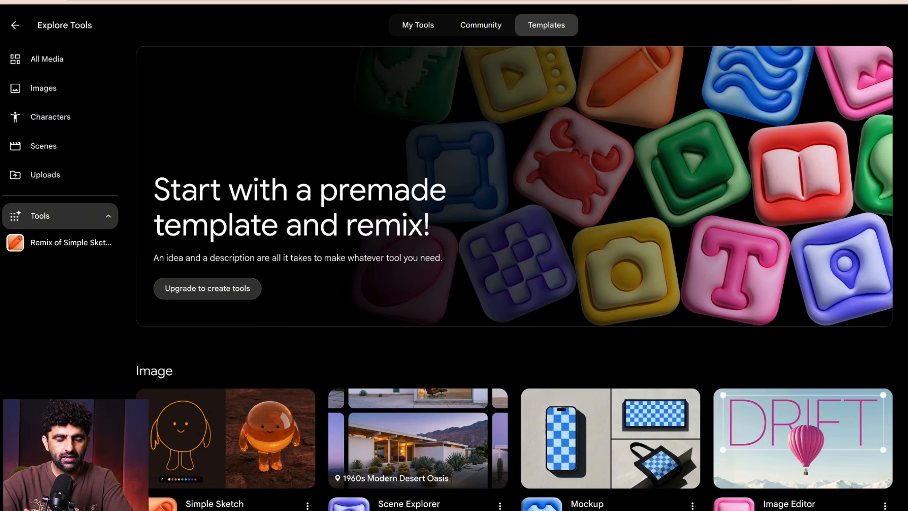
scroll(514, 265, down, 4)
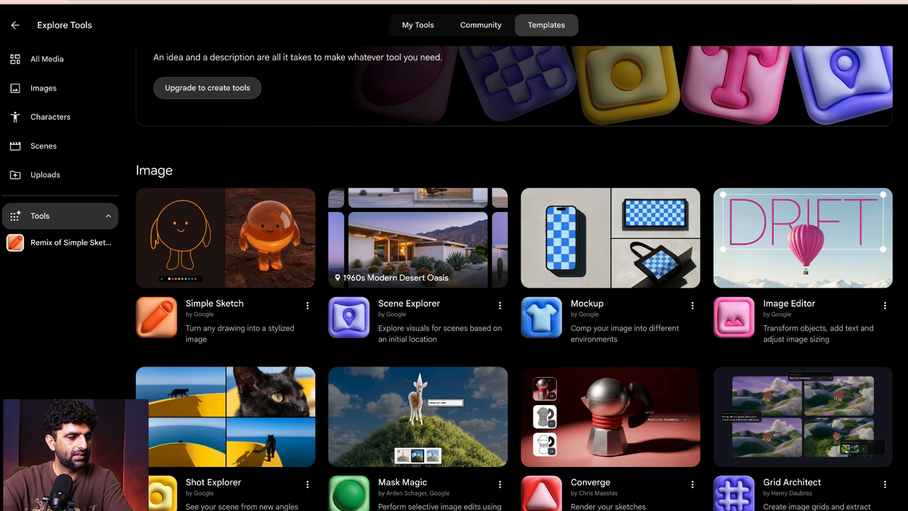
scroll(514, 265, down, 2)
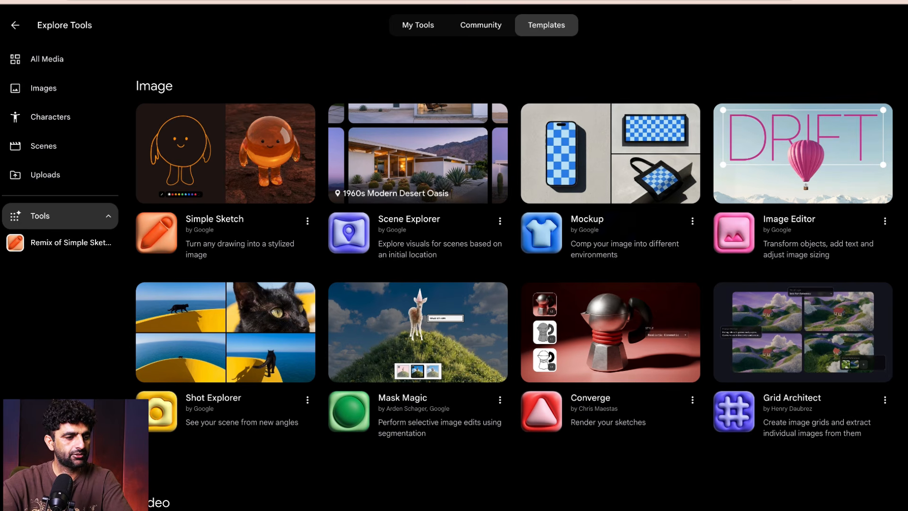
click(411, 179)
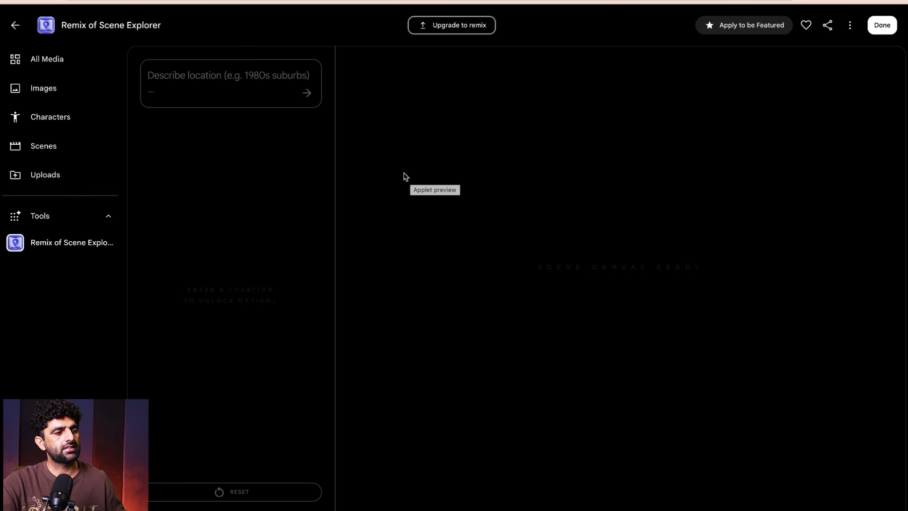
- Submit the location description "Pakistan lahore street in 1960s , children playing and musicians walking side by"
click(183, 78)
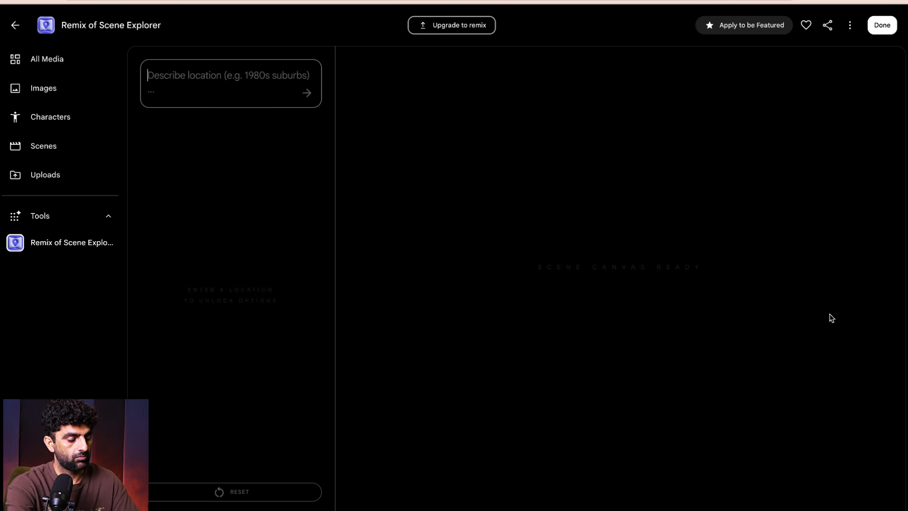
text(Pakistan lahore)
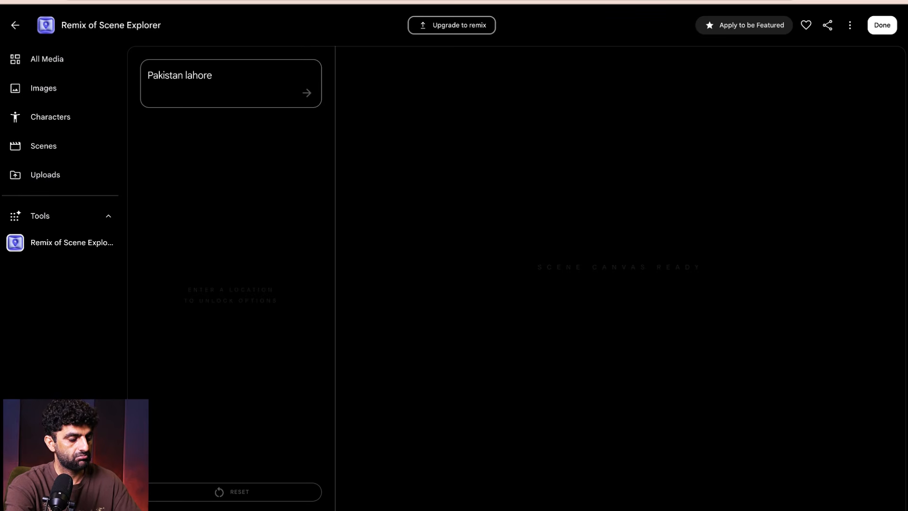
text(street)
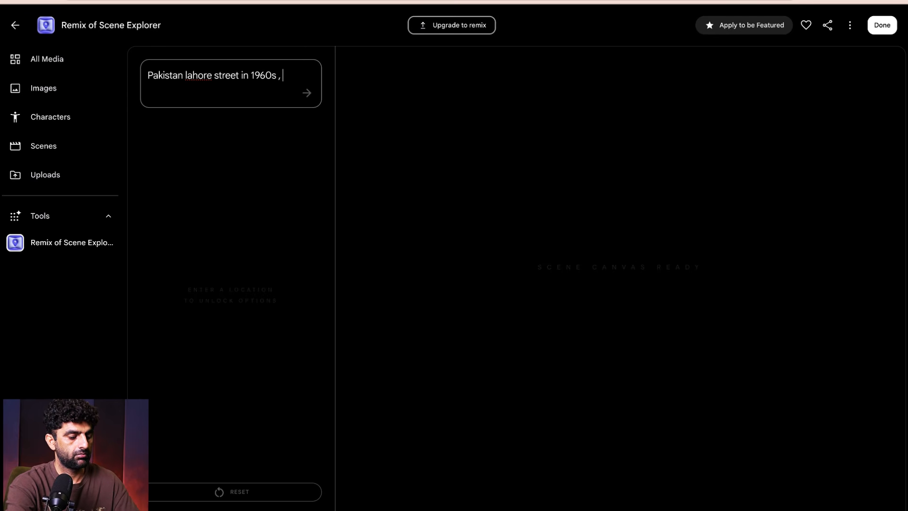
text(in 1960s , c)
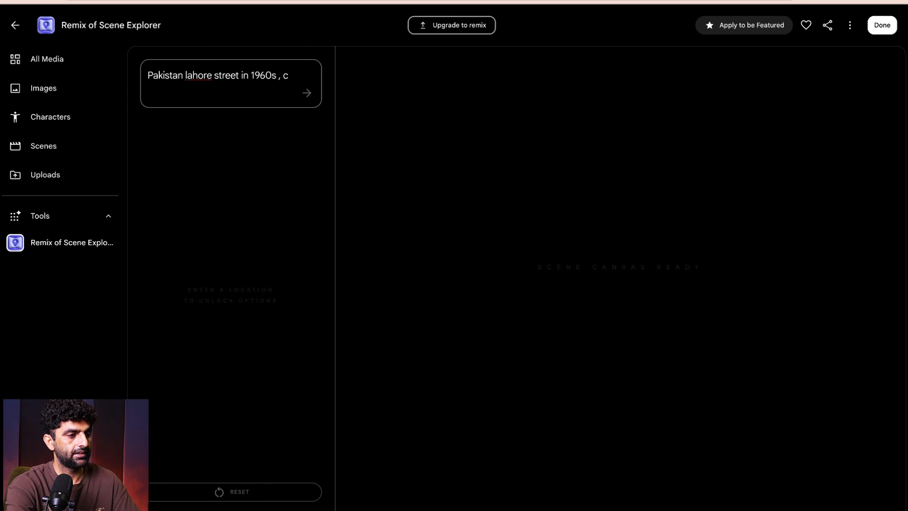
text(hildren playin)
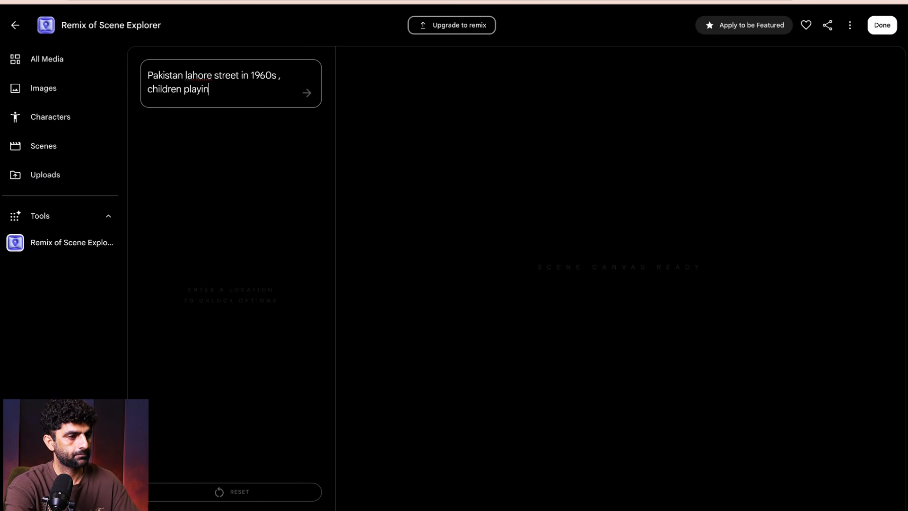
text(g and )
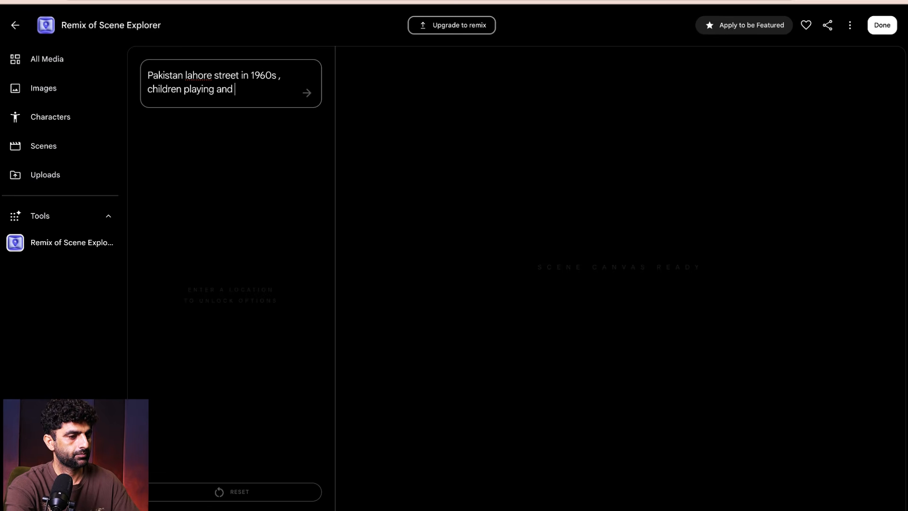
text(music)
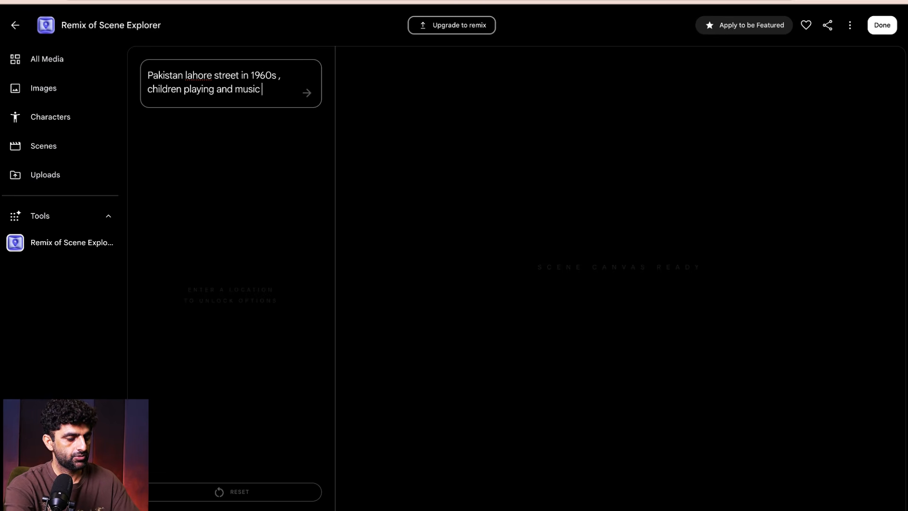
text(ians walking side by)
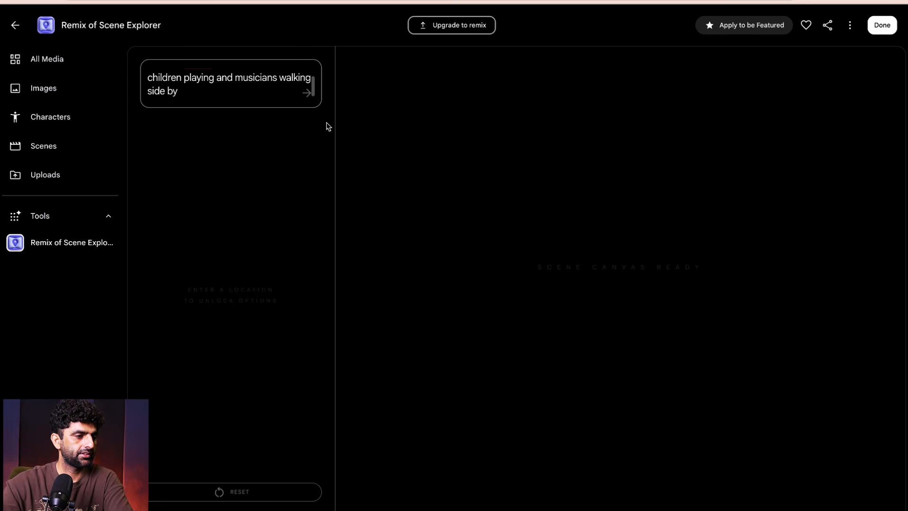
click(308, 93)
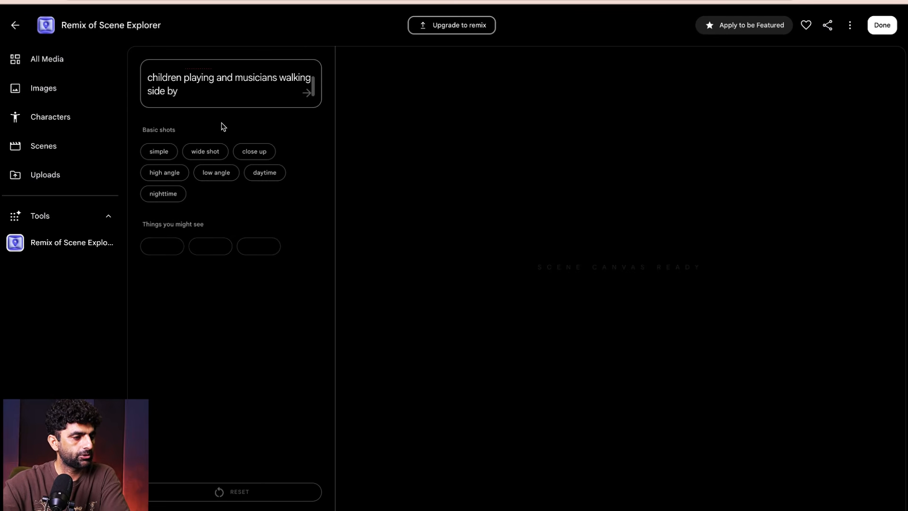
- Generate four variations of the Lahore street scene: wide shot, vintage rickshaw, gulli danda and hand-painted film poster
click(205, 151)
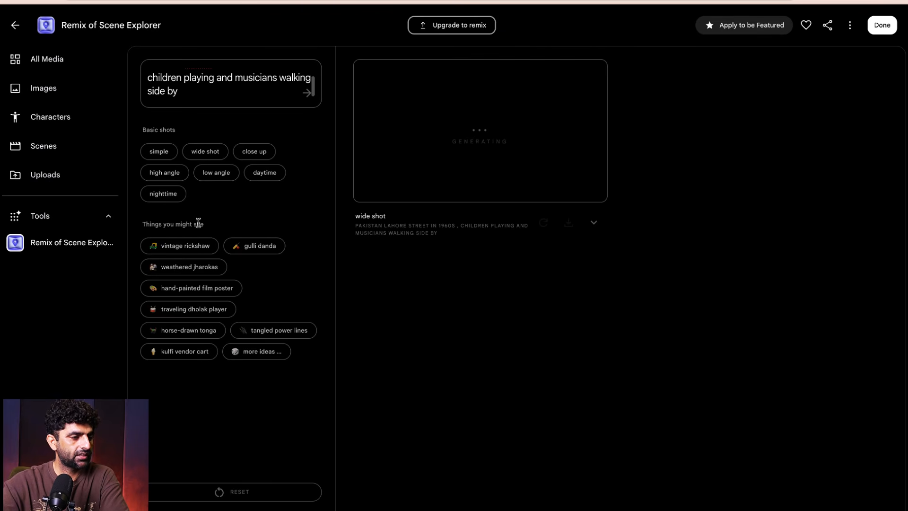
click(171, 248)
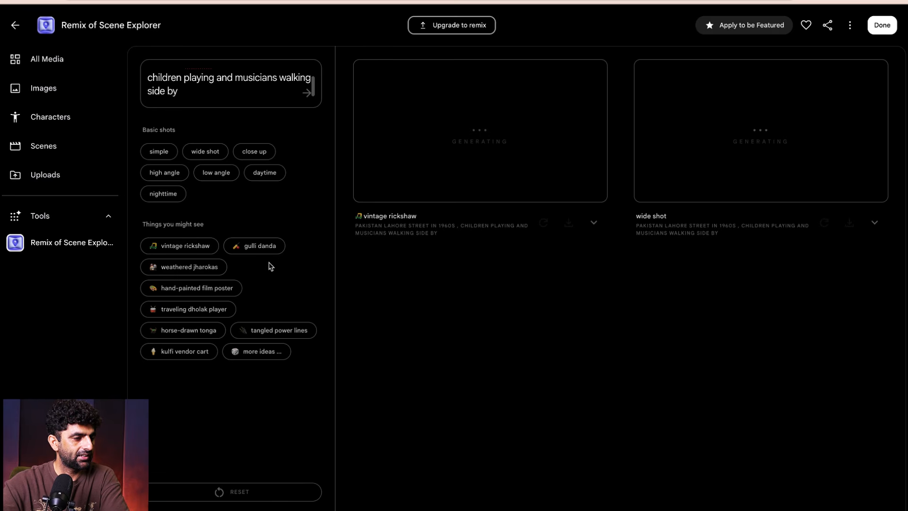
click(259, 247)
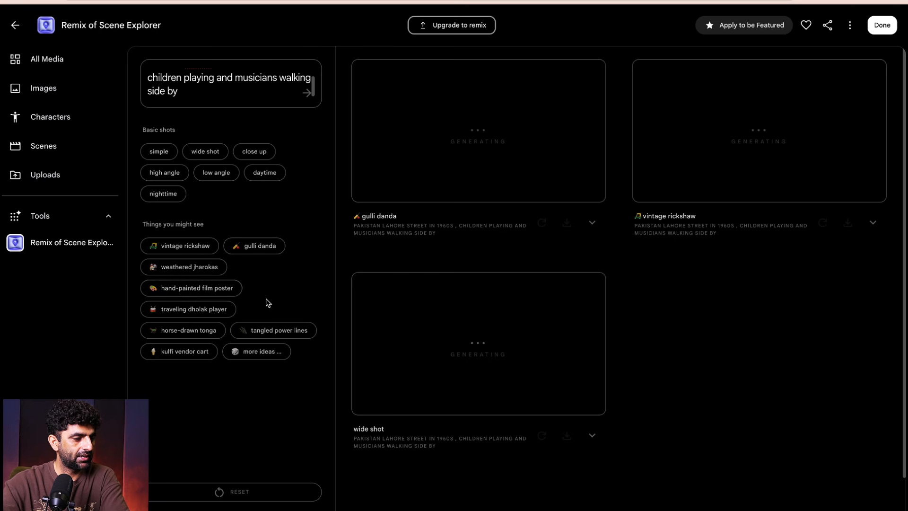
click(222, 290)
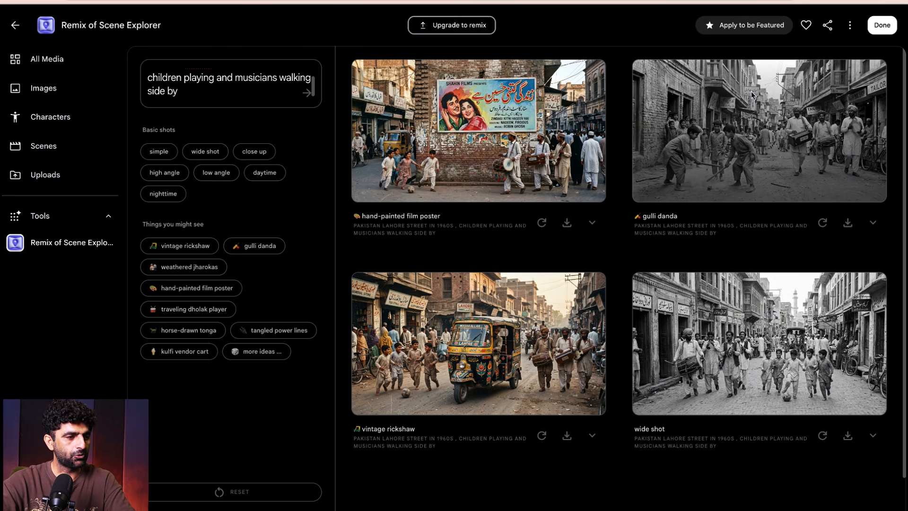
- Return to the tools gallery and browse the premade image templates
click(17, 26)
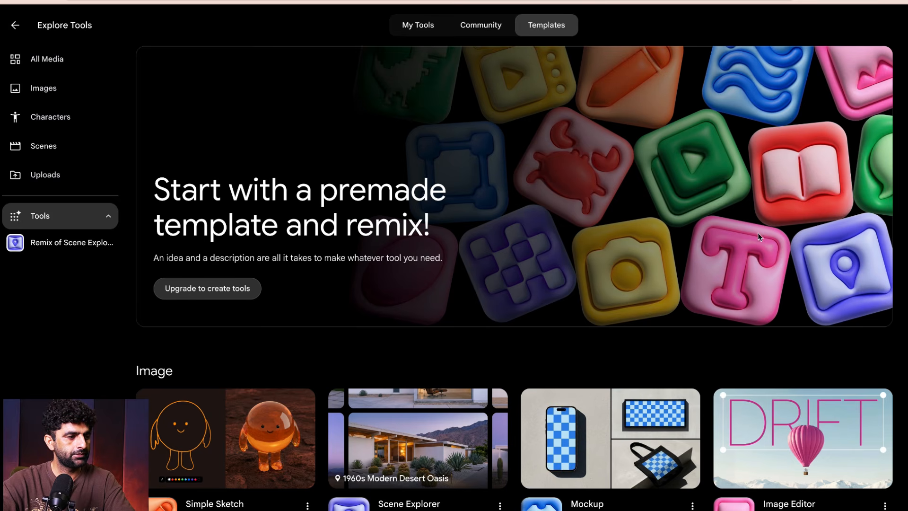
scroll(854, 209, down, 1)
scroll(854, 209, down, 5)
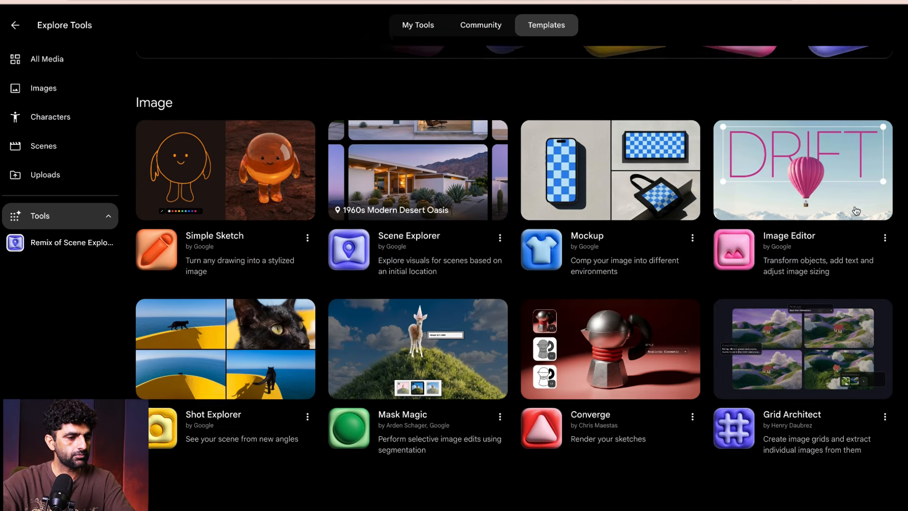
scroll(187, 252, up, 2)
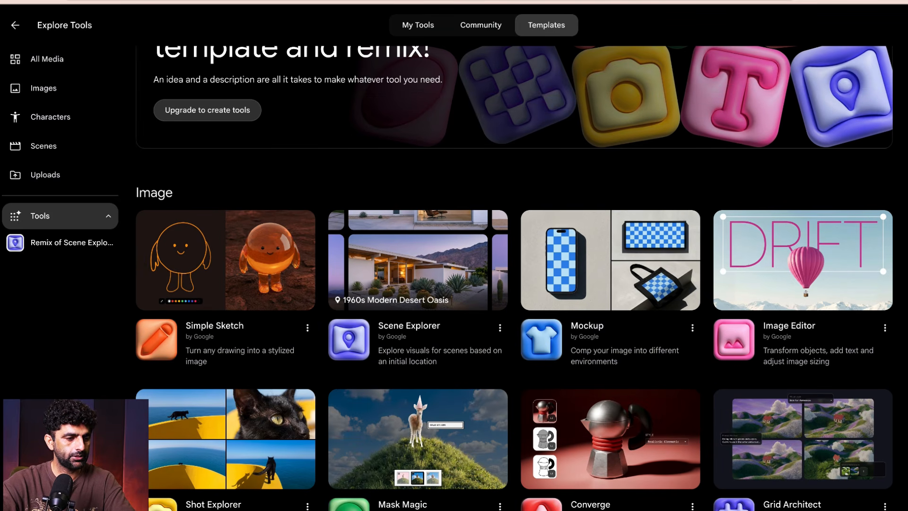
scroll(657, 266, down, 2)
scroll(409, 167, down, 1)
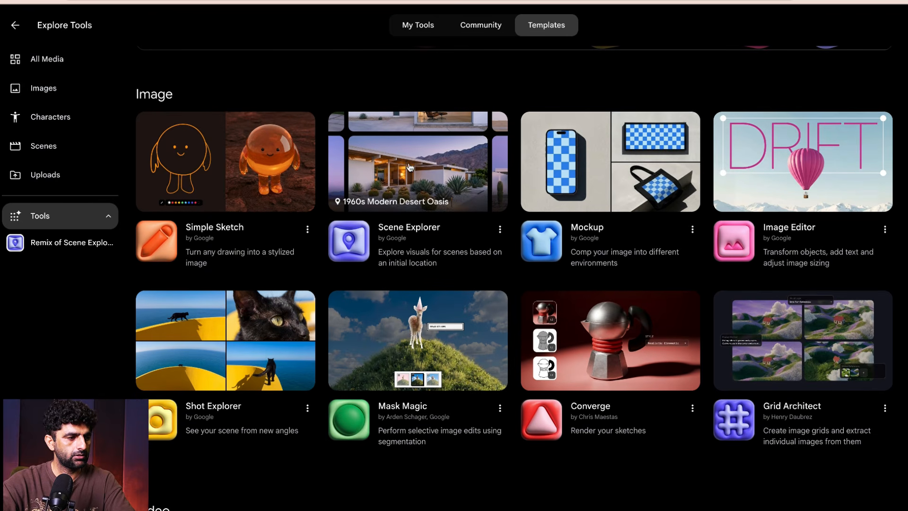
click(409, 168)
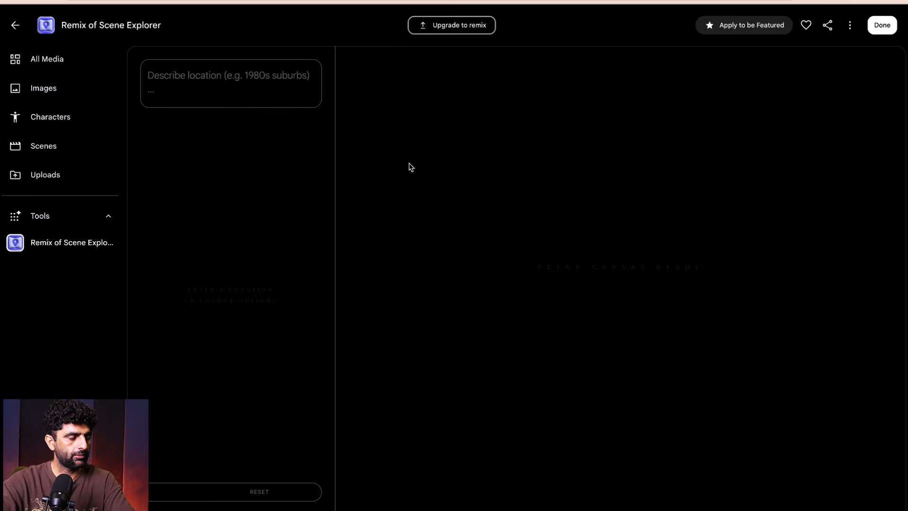
click(14, 26)
scroll(878, 276, down, 4)
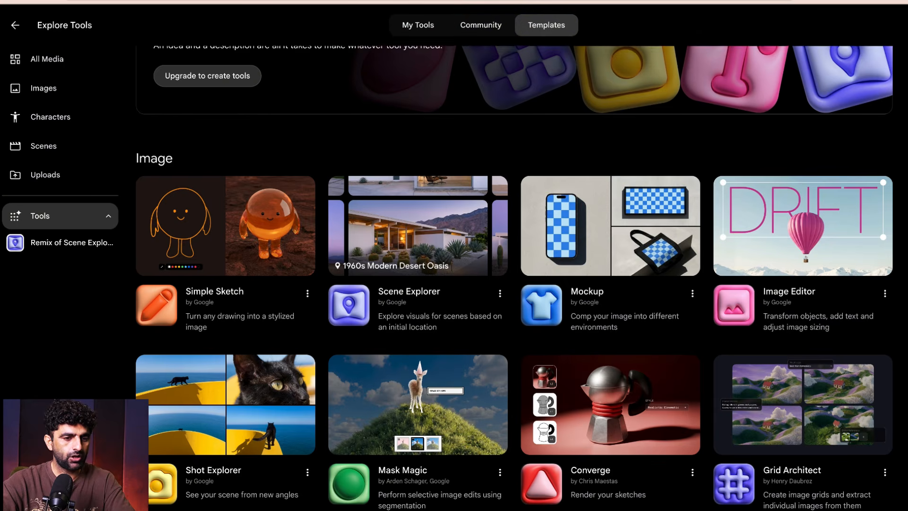
- Open the Shot Explorer template and load the street image with the hand-painted film poster as its source
scroll(877, 276, down, 1)
scroll(514, 267, down, 2)
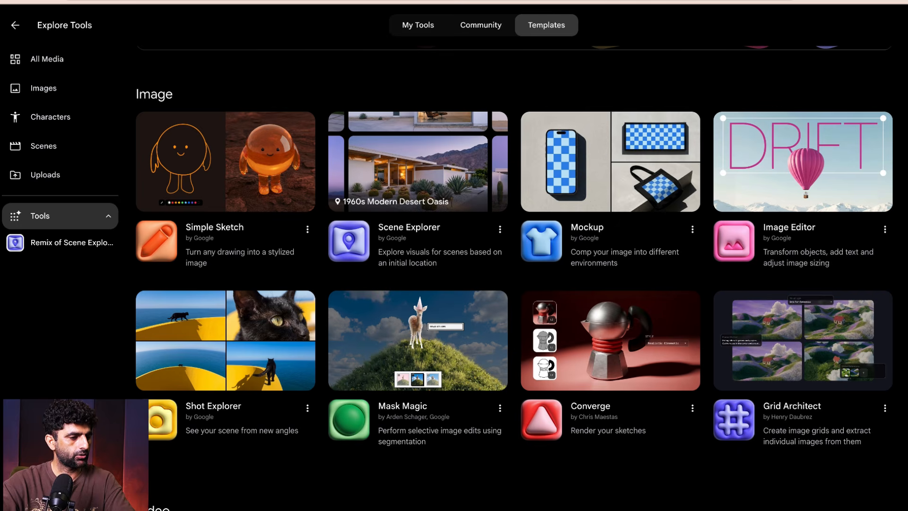
scroll(513, 267, down, 2)
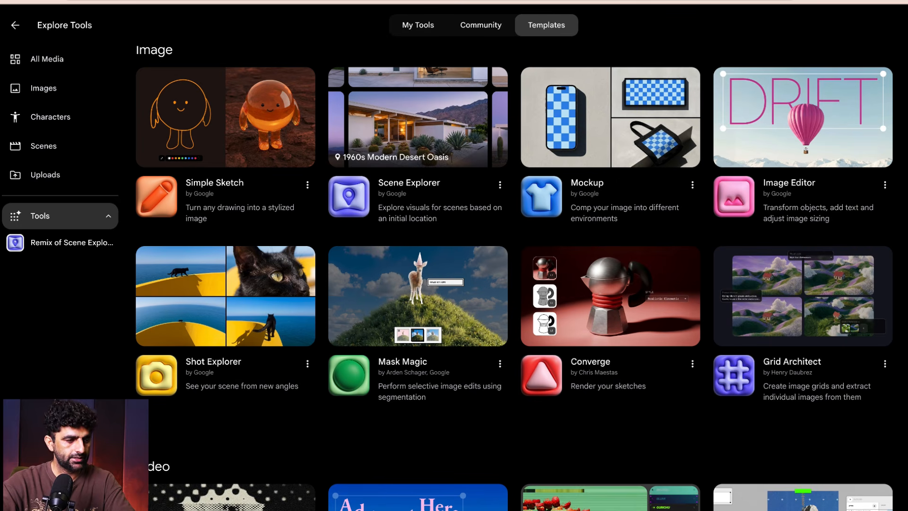
click(246, 267)
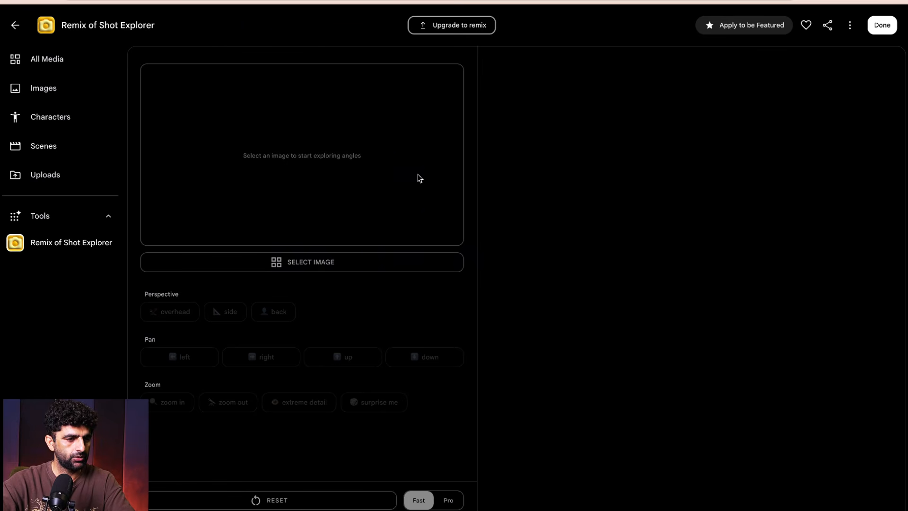
click(296, 262)
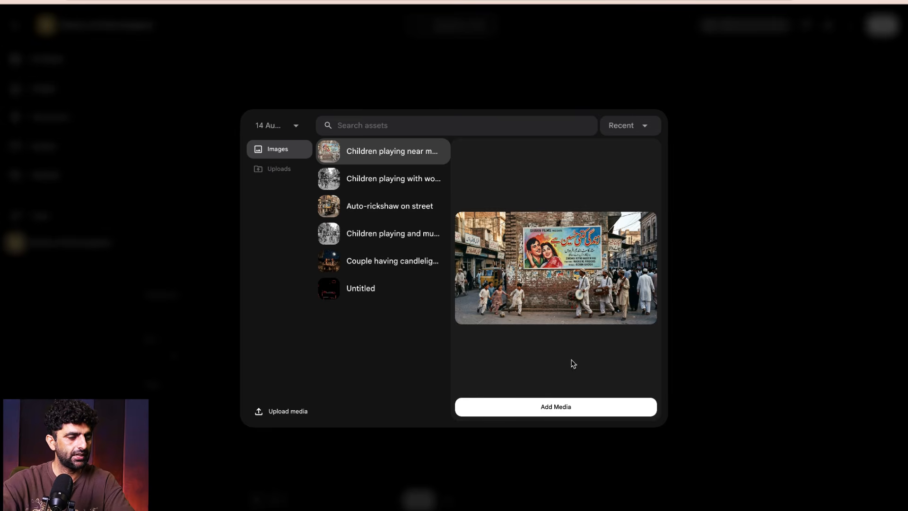
click(582, 410)
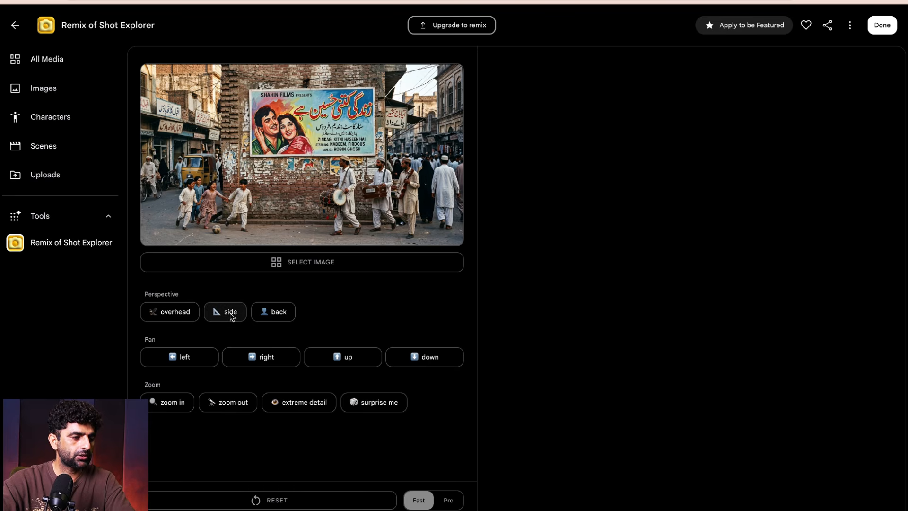
- Generate overhead and extreme detail shots of the street image in Fast mode and save both to the gallery
click(181, 319)
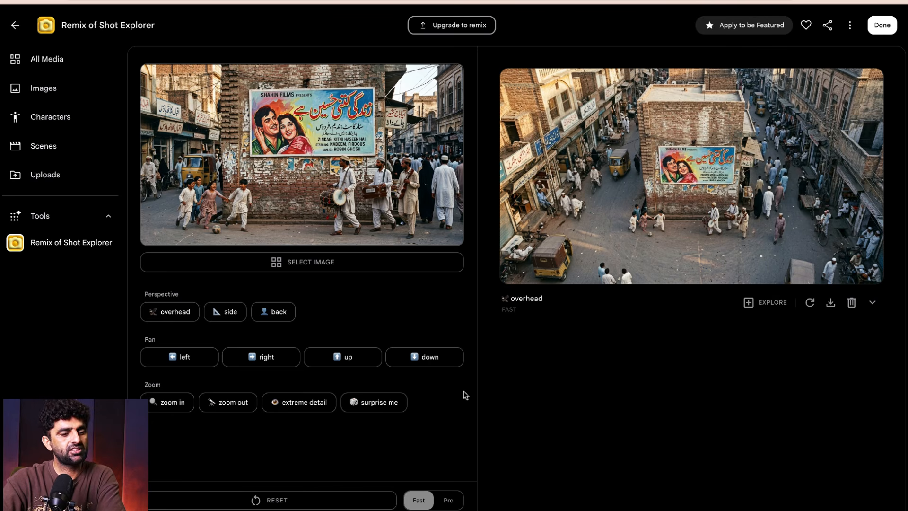
click(312, 405)
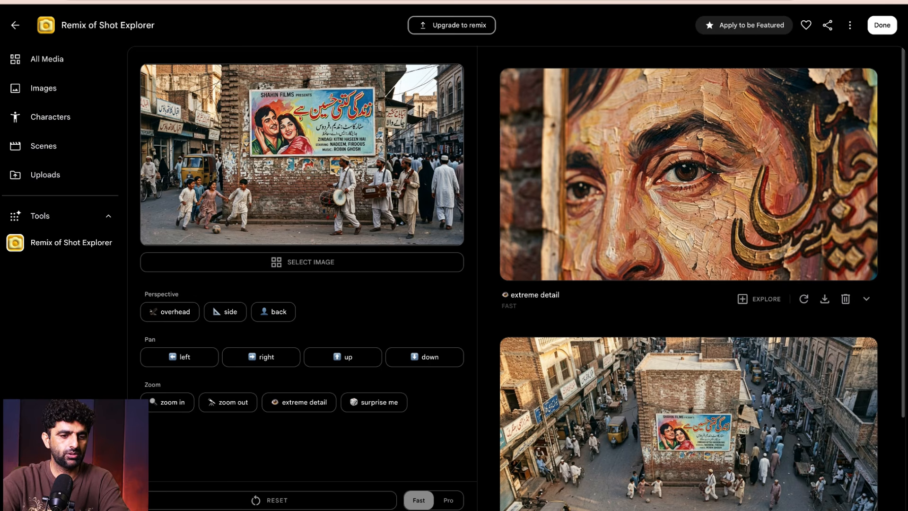
click(824, 299)
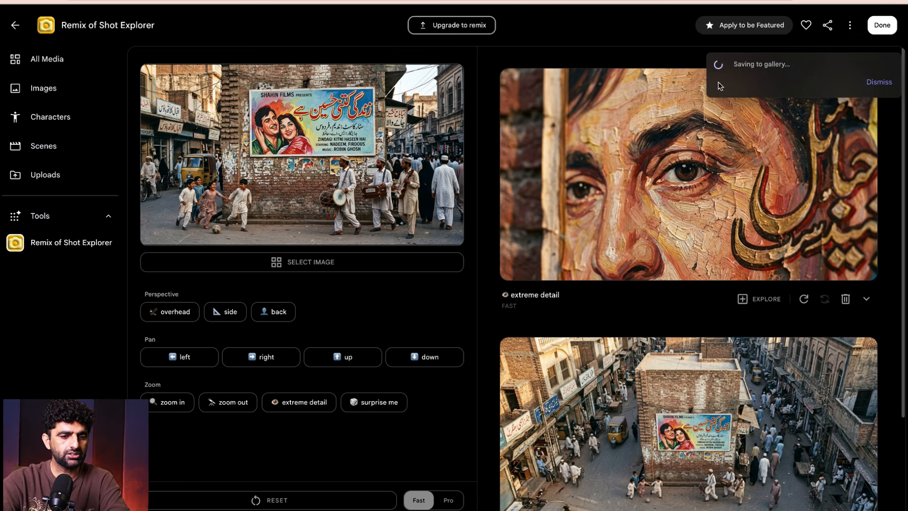
scroll(854, 426, down, 3)
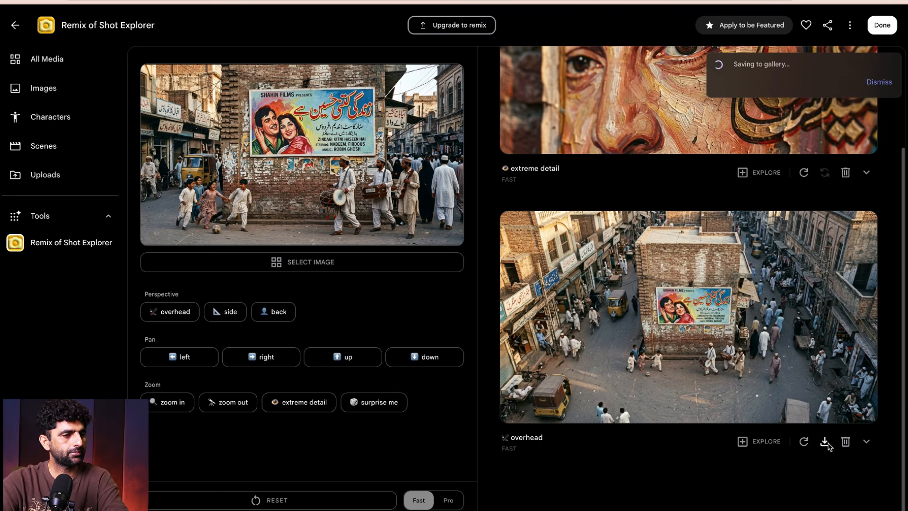
click(825, 441)
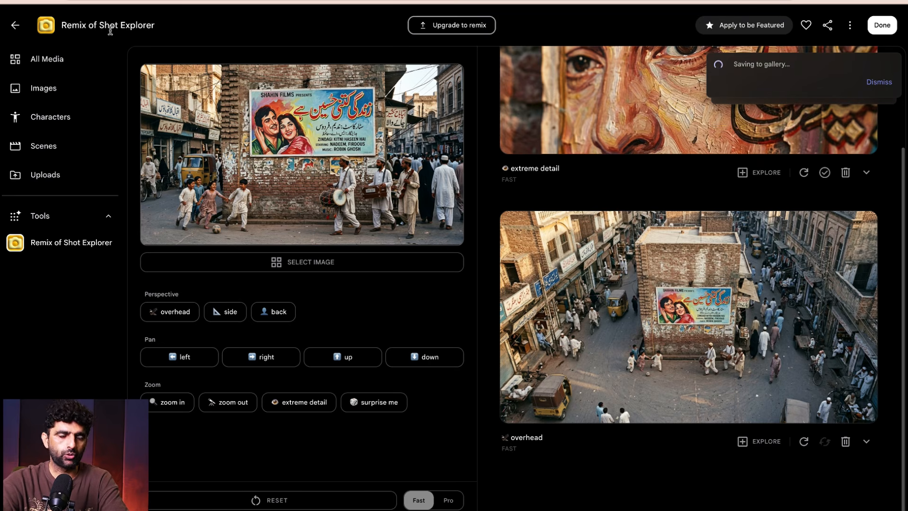
drag(99, 27, 155, 28)
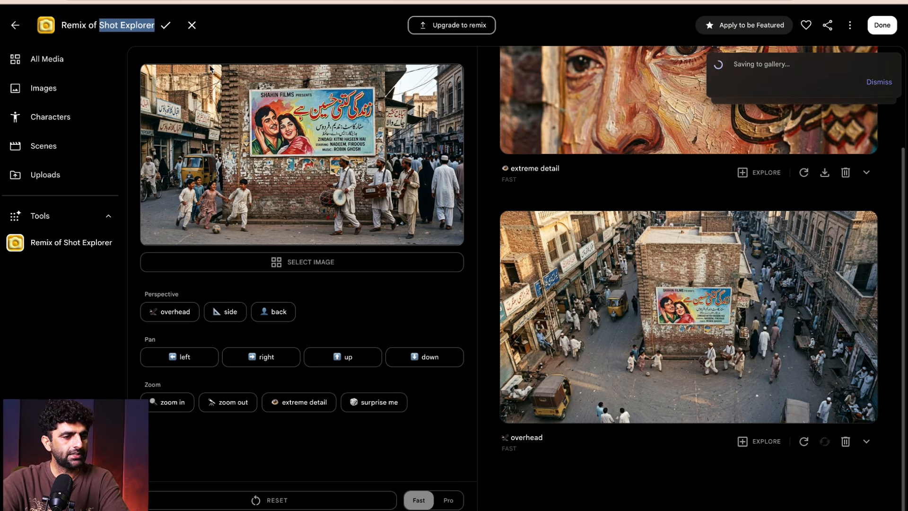
click(273, 31)
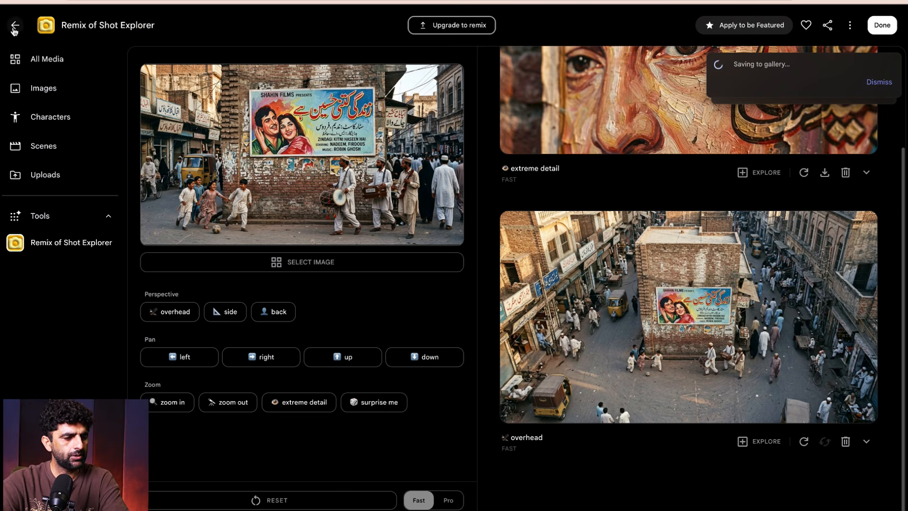
- Return to the tools gallery and open the Mask Magic template
click(15, 25)
scroll(898, 228, down, 7)
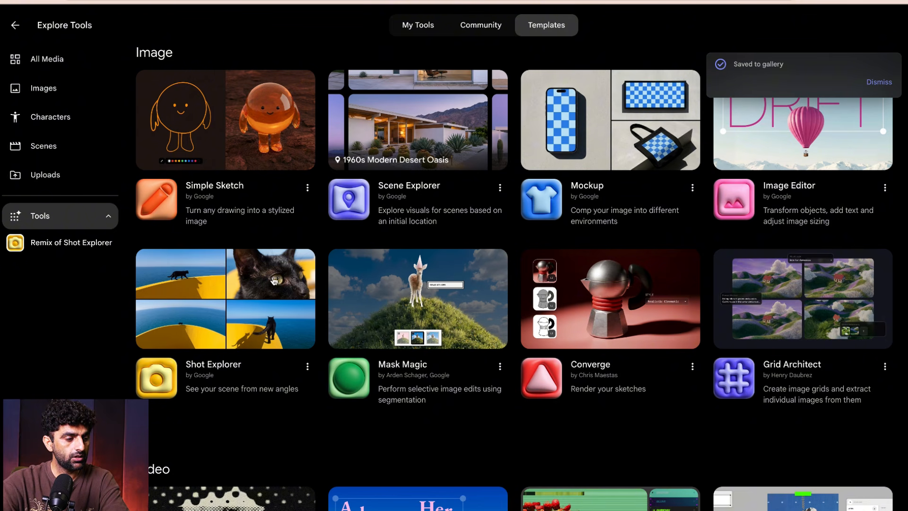
click(423, 314)
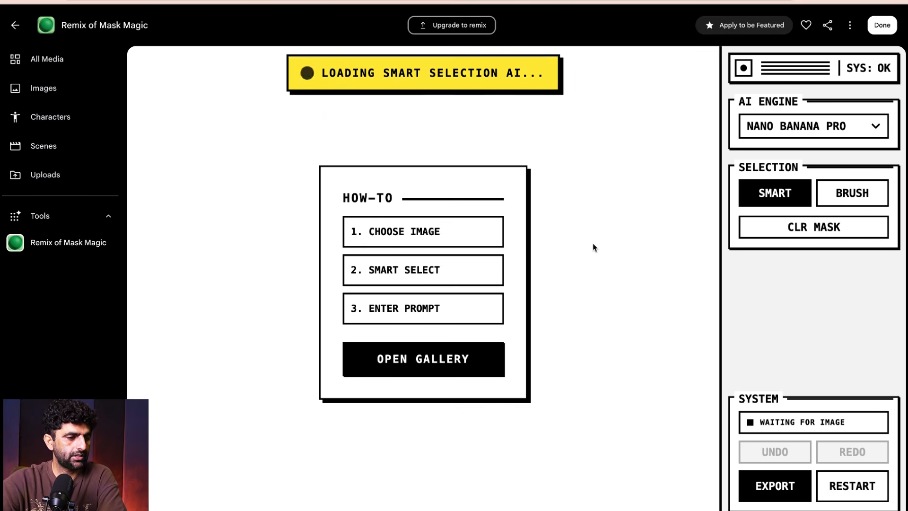
- Load the saved overhead street image from the gallery as the image to edit
double_click(400, 236)
click(431, 355)
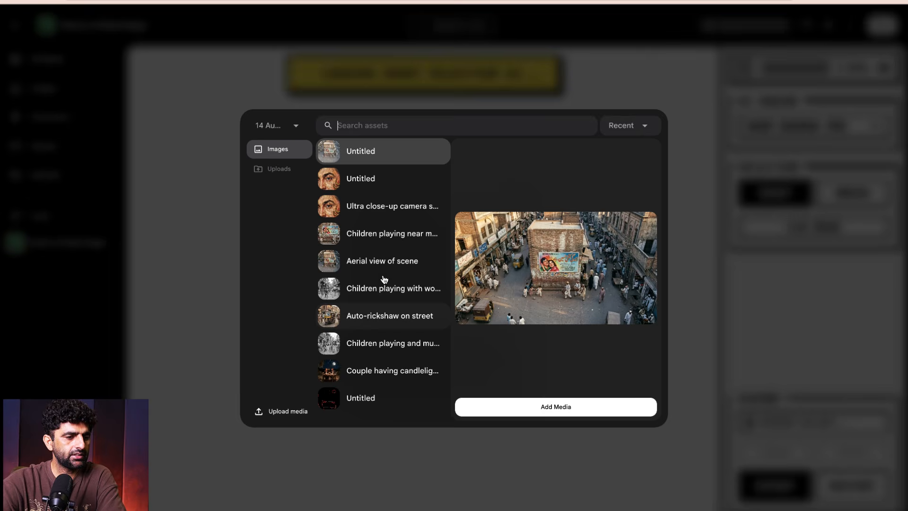
click(579, 415)
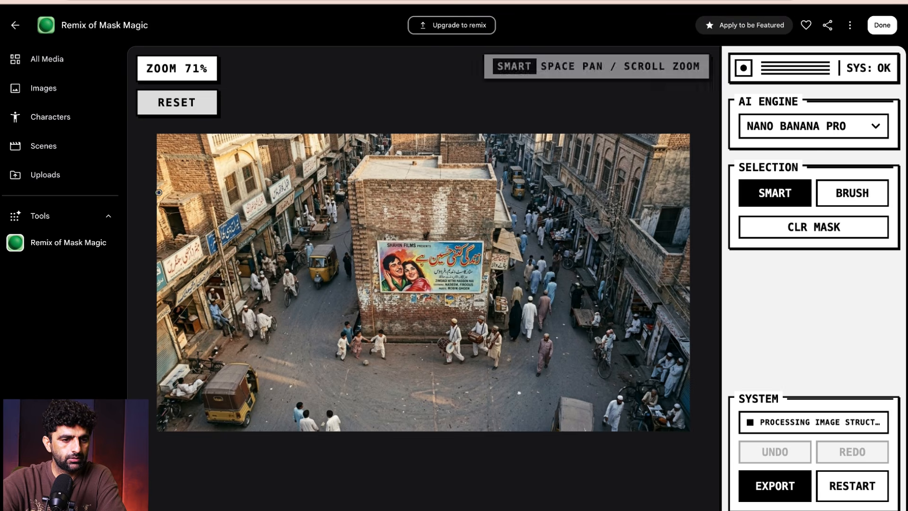
- Brush a mask over the film poster on the central brick wall and run a command to remove the poster
click(867, 205)
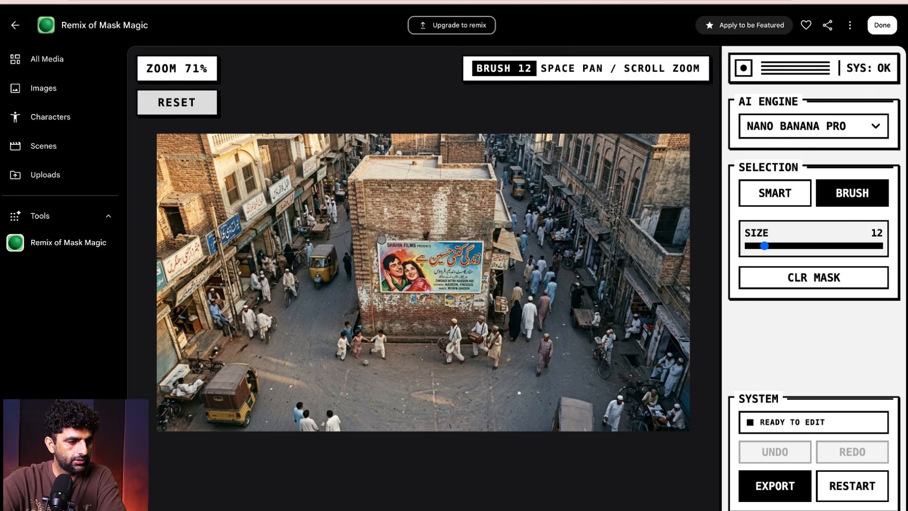
mouse_move(478, 246)
mouse_down()
mouse_move(474, 290)
mouse_move(383, 292)
mouse_move(379, 242)
mouse_move(395, 261)
mouse_move(449, 274)
mouse_move(454, 261)
mouse_move(395, 251)
mouse_move(472, 254)
mouse_move(465, 267)
mouse_move(395, 278)
mouse_move(393, 266)
mouse_move(391, 284)
mouse_move(464, 282)
mouse_move(437, 277)
mouse_move(458, 251)
mouse_move(434, 247)
mouse_move(459, 247)
mouse_move(463, 262)
mouse_move(405, 271)
mouse_move(410, 278)
mouse_up()
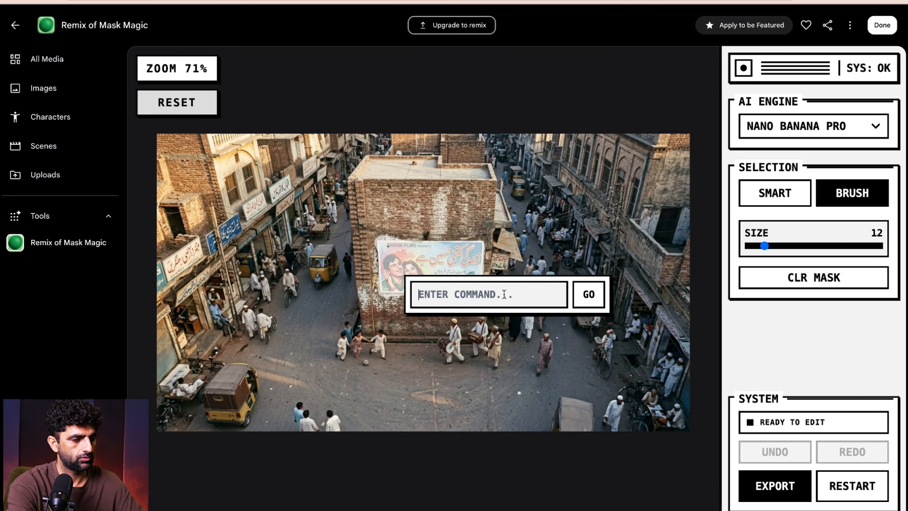
text(REMOVE THE POSTER)
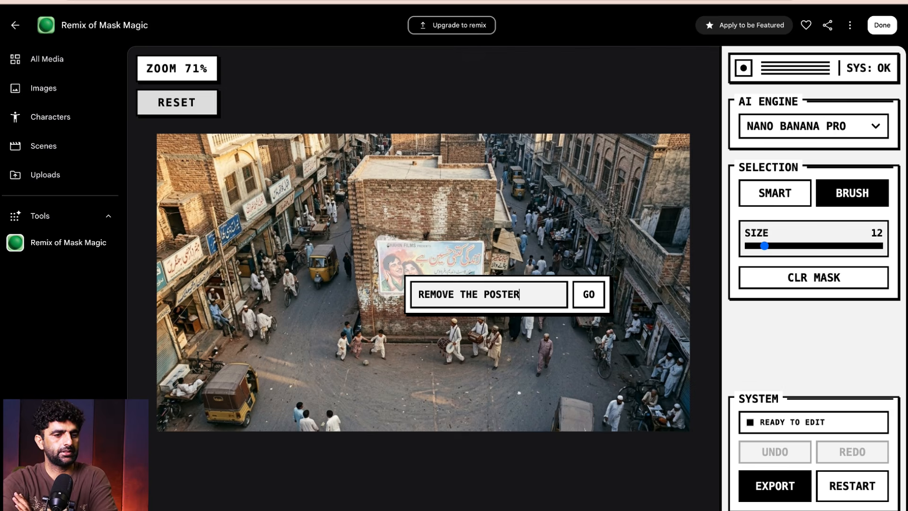
key(Return)
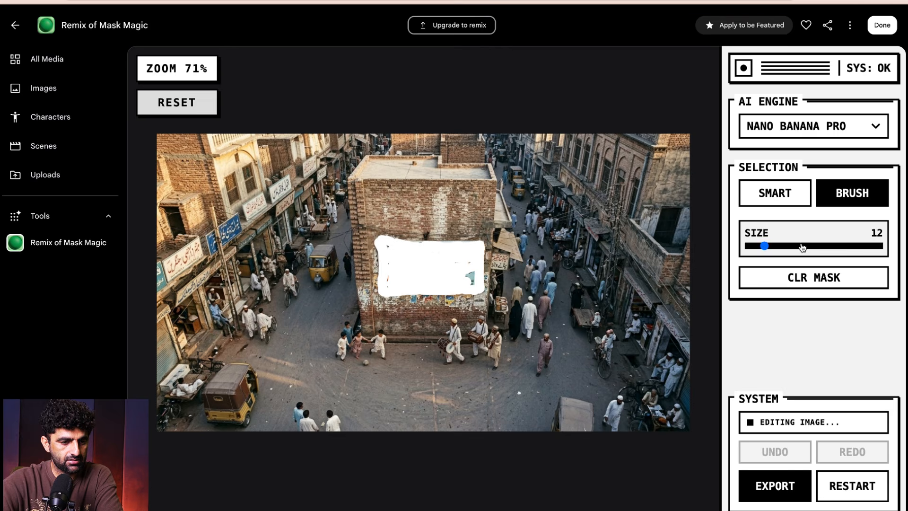
- Export the street image without the poster and brush a small trial mask on the empty road
click(852, 269)
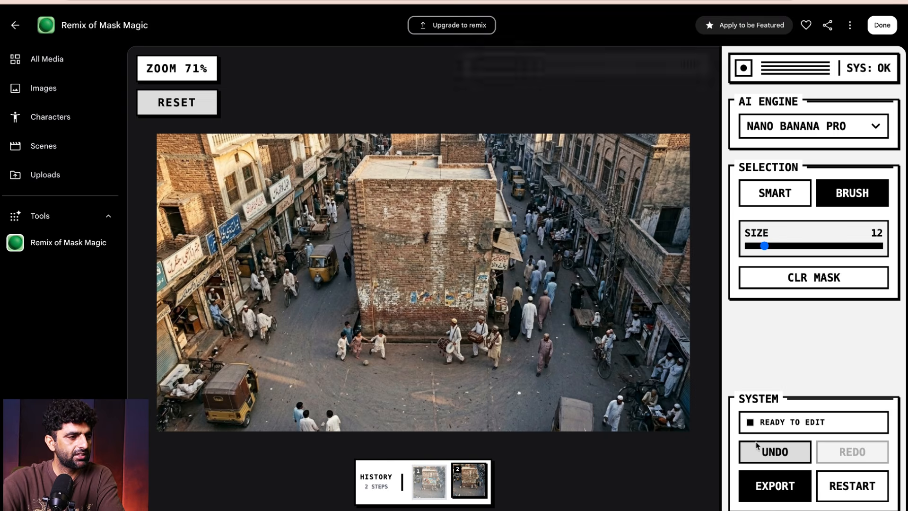
click(755, 482)
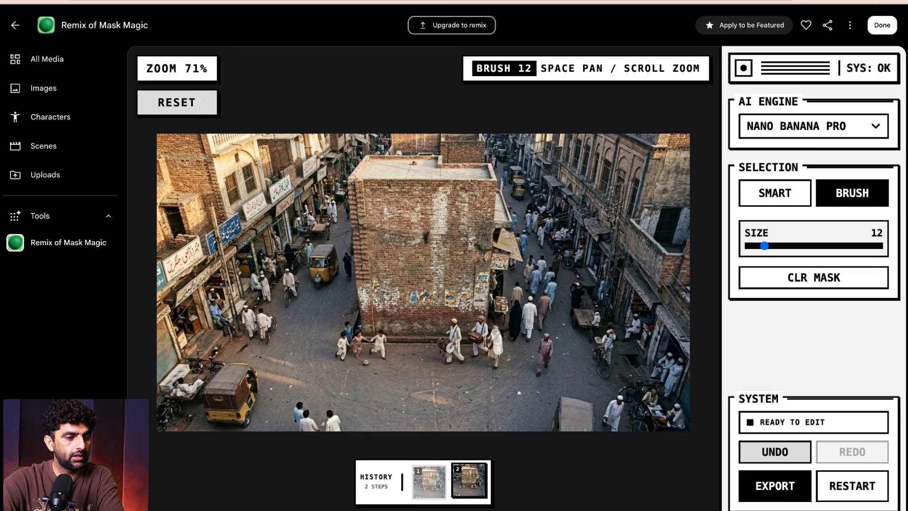
mouse_move(409, 380)
mouse_down()
mouse_move(397, 388)
mouse_move(432, 395)
mouse_move(423, 397)
mouse_up()
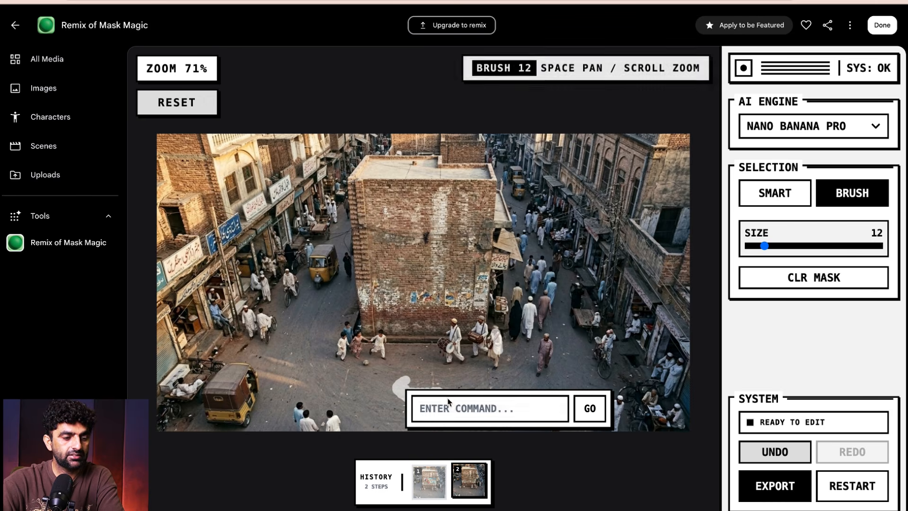
click(408, 379)
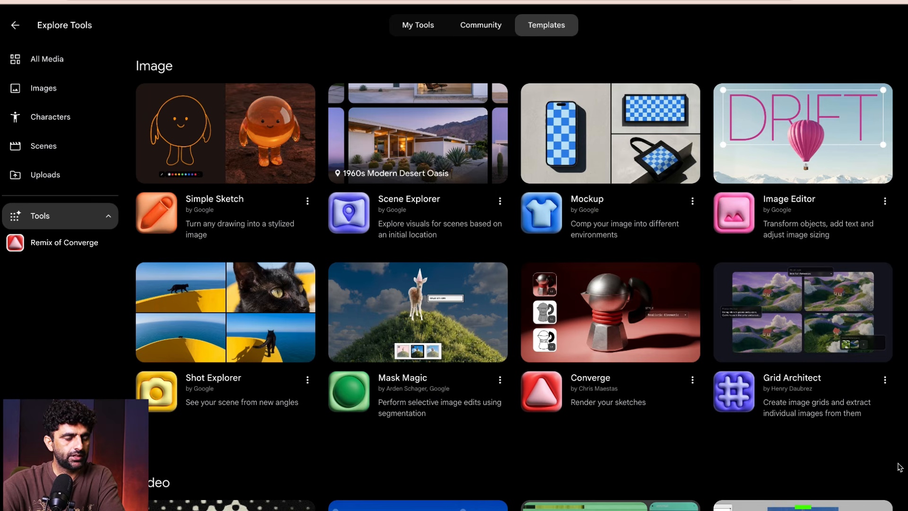
- Open the Mockup template and import the black-and-white street image of children playing beside musicians as canvas media
click(590, 153)
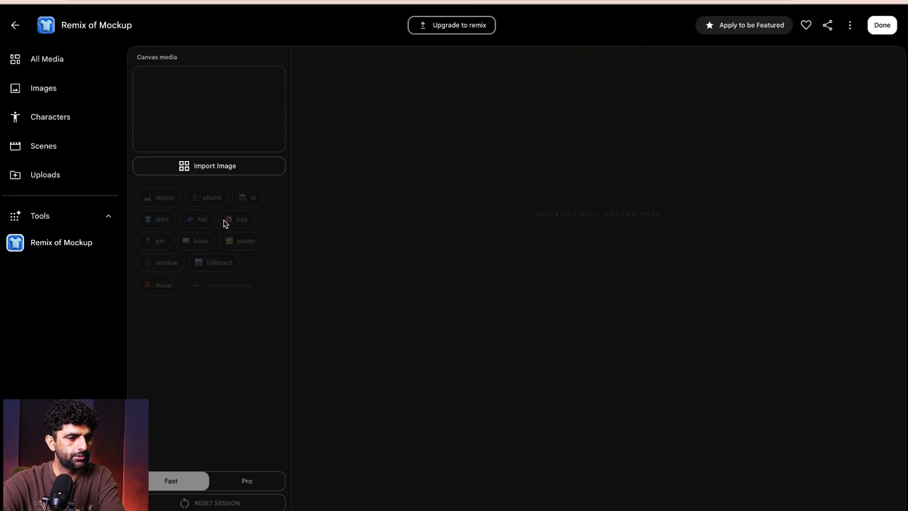
click(205, 172)
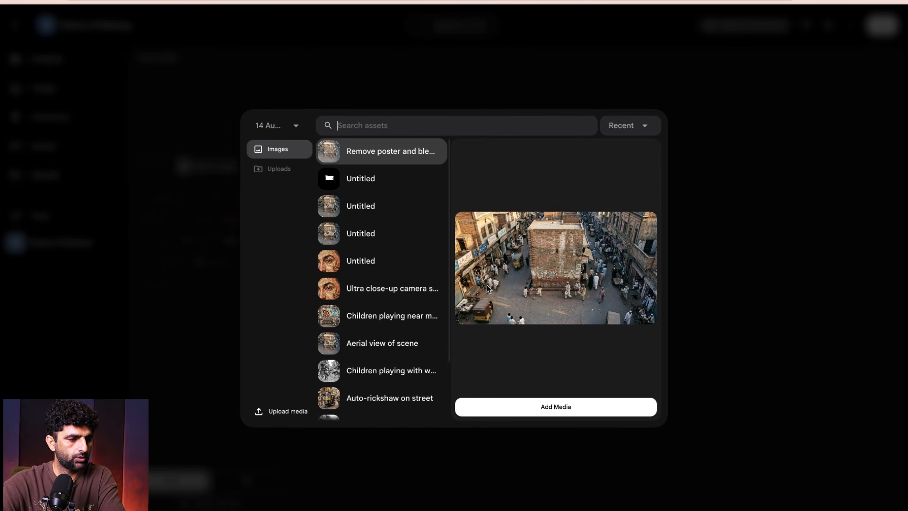
click(363, 267)
click(362, 234)
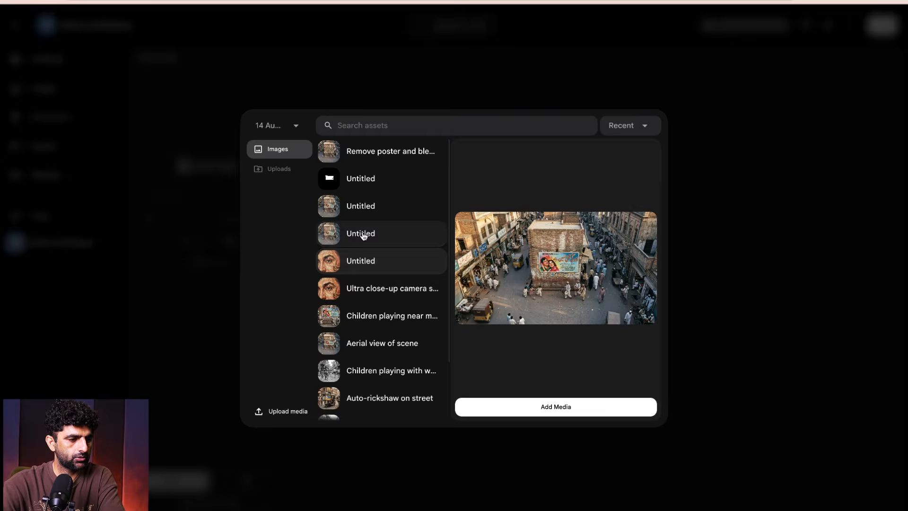
scroll(405, 326, down, 1)
scroll(405, 327, down, 1)
click(383, 296)
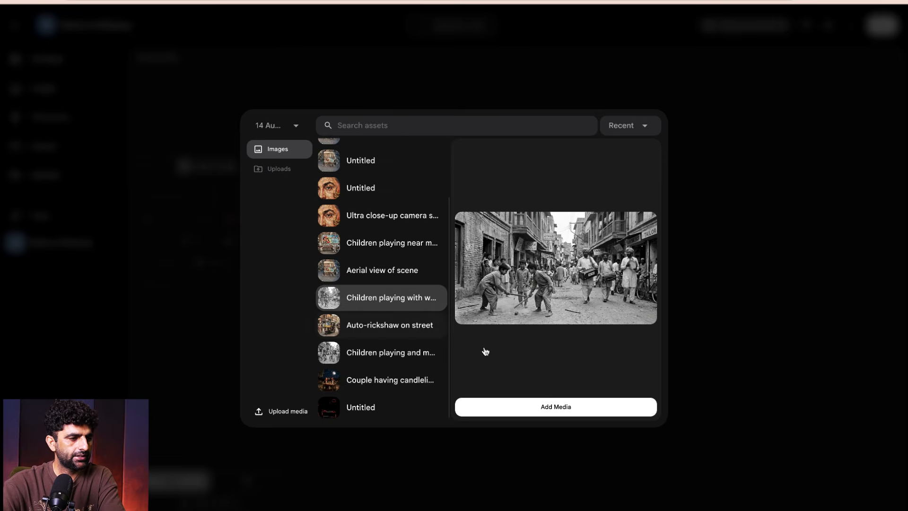
click(577, 408)
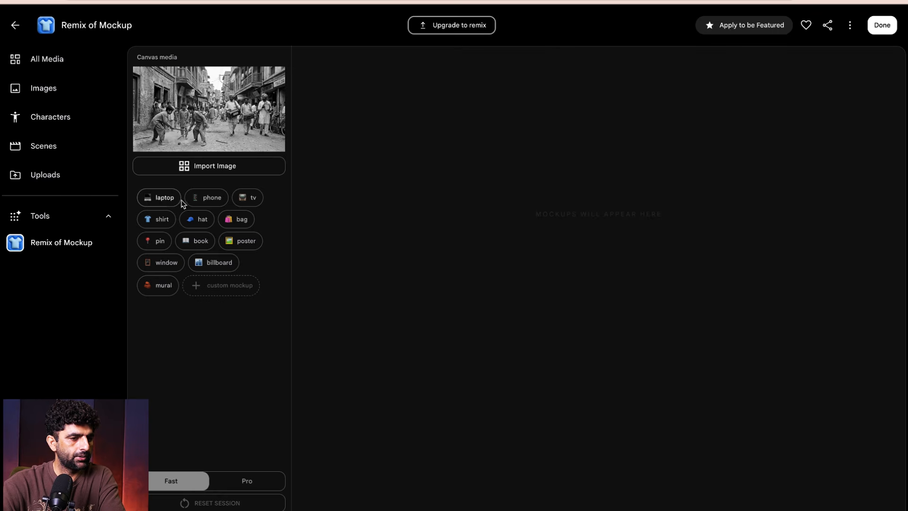
- Generate laptop, hat, pin, book, poster and bag mockups of the street image in Fast mode
click(163, 198)
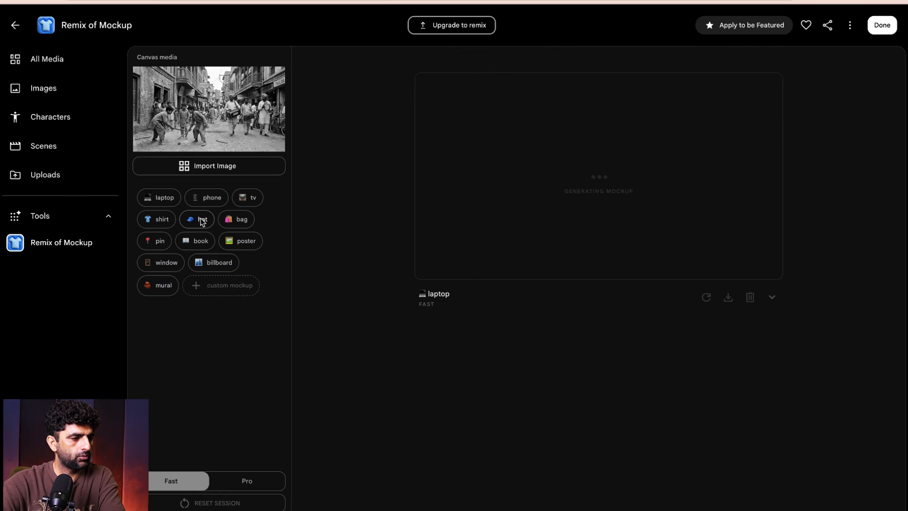
click(200, 224)
click(160, 244)
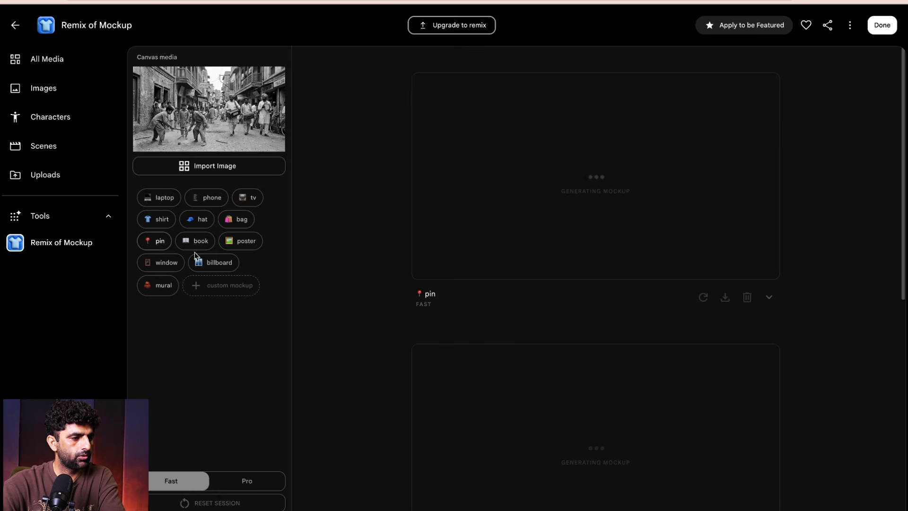
click(209, 244)
click(248, 243)
click(240, 219)
- Examine the generated bag, poster, book, pin, hat and laptop mockups
scroll(841, 308, down, 10)
scroll(842, 307, down, 10)
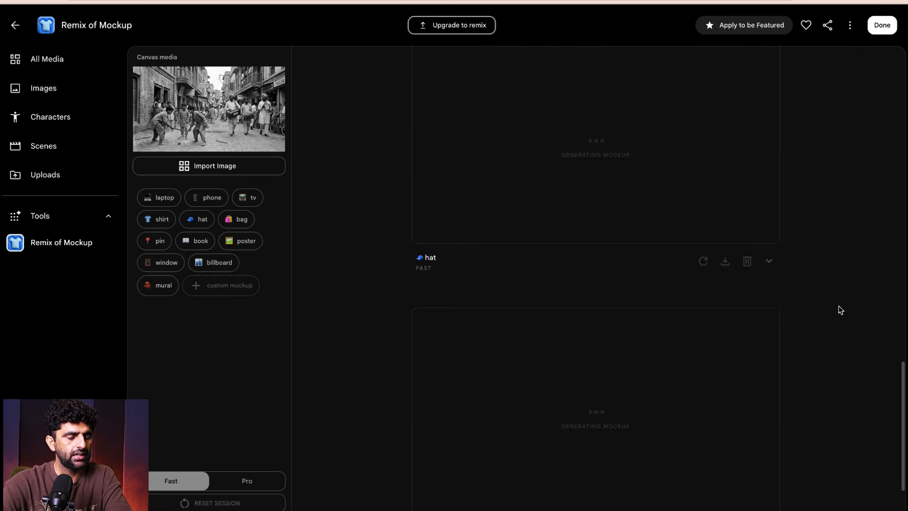
scroll(828, 403, down, 1)
scroll(837, 364, up, 15)
scroll(844, 357, up, 3)
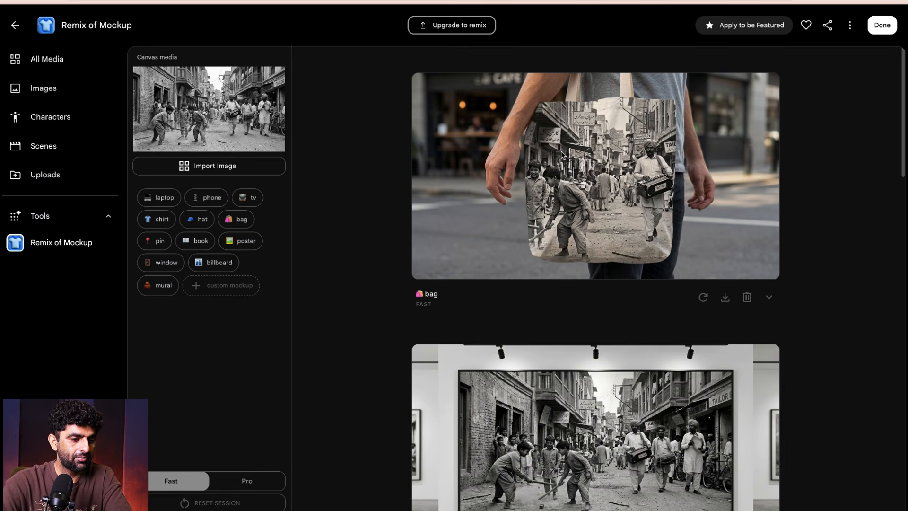
scroll(554, 272, down, 5)
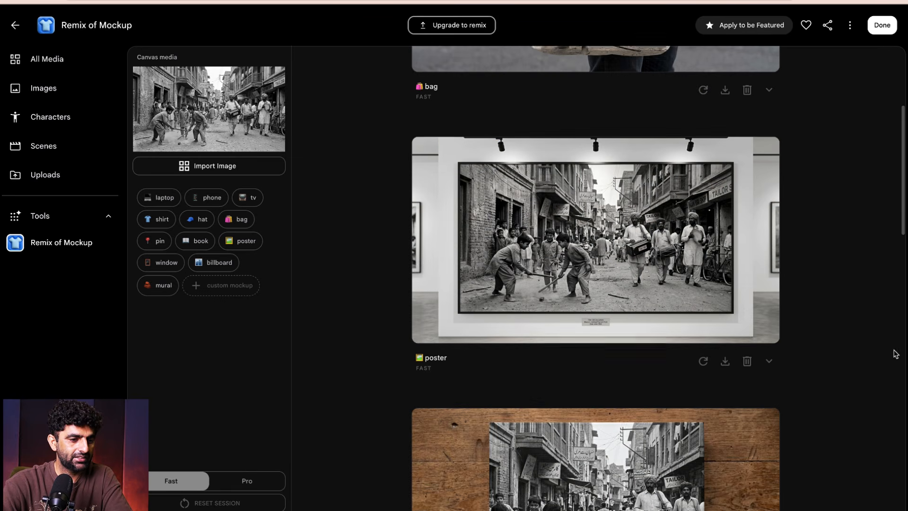
scroll(883, 306, down, 6)
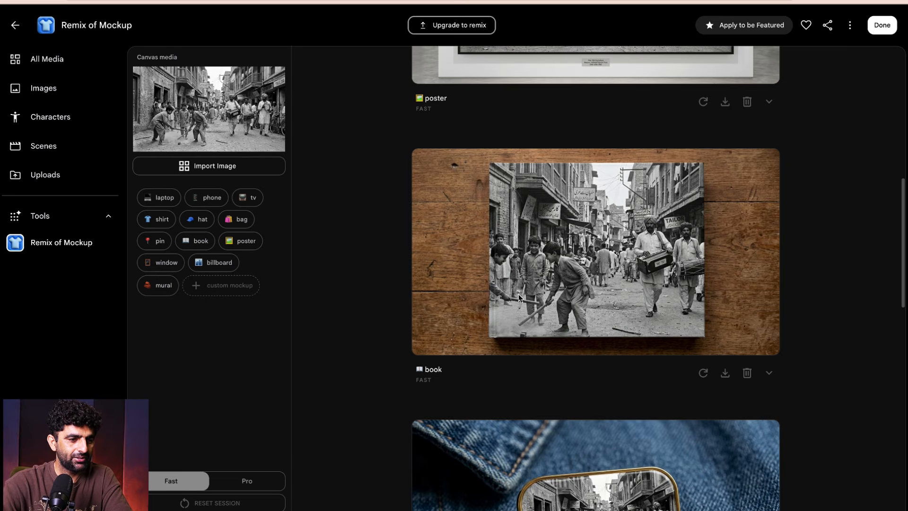
scroll(873, 308, down, 6)
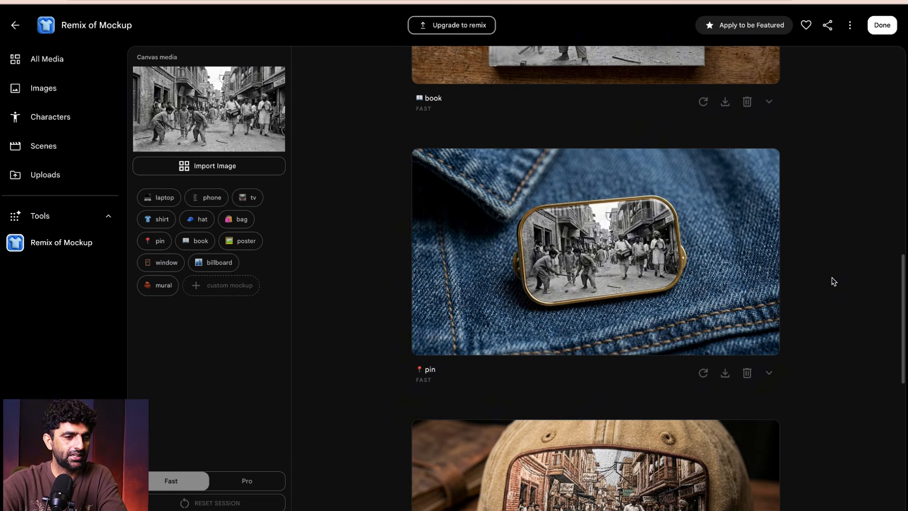
scroll(832, 279, down, 4)
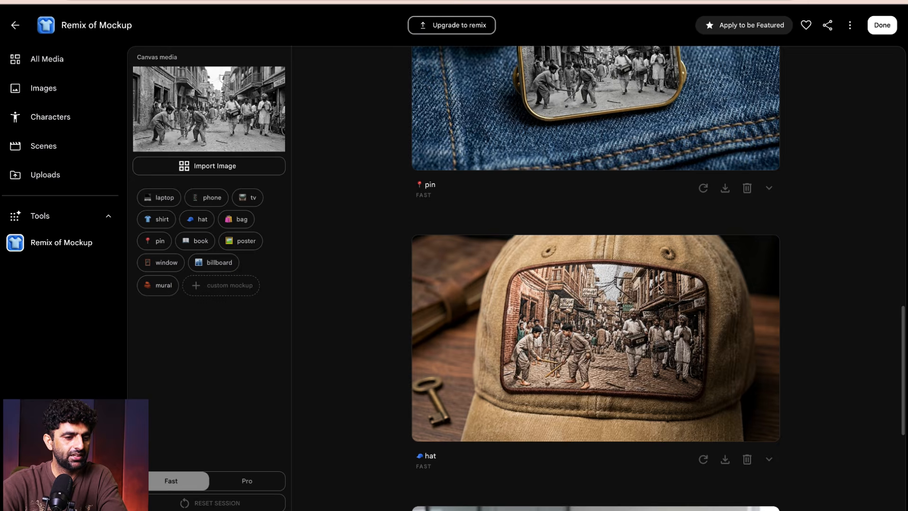
scroll(837, 349, down, 6)
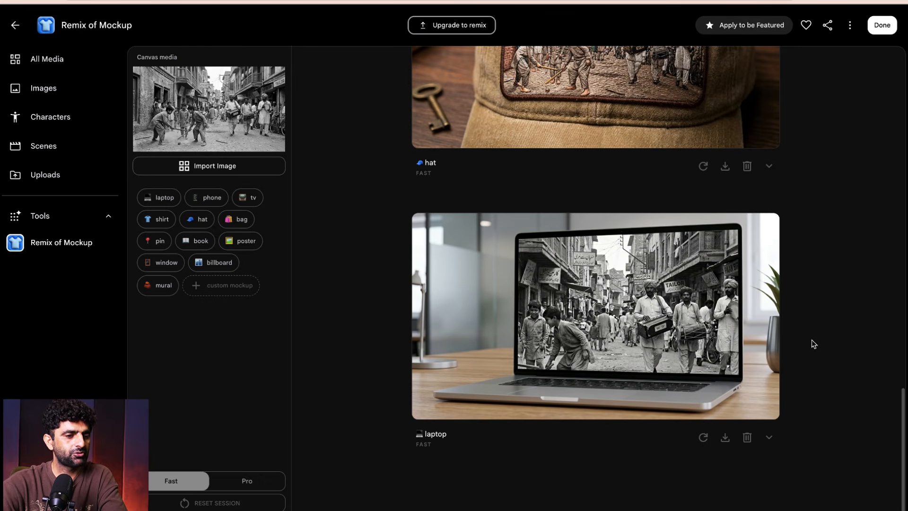
scroll(874, 333, up, 10)
scroll(877, 335, up, 20)
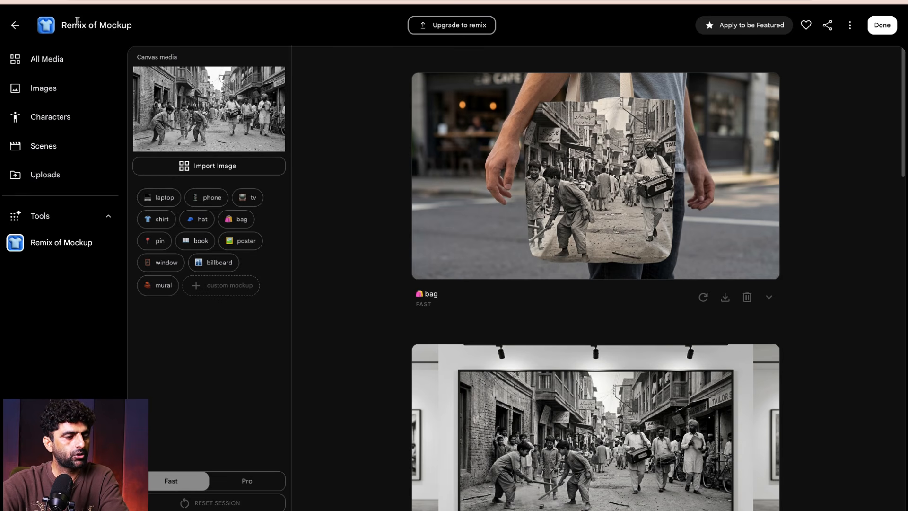
- Save the poster, book and bag mockups to the gallery
click(102, 24)
drag(100, 25, 132, 24)
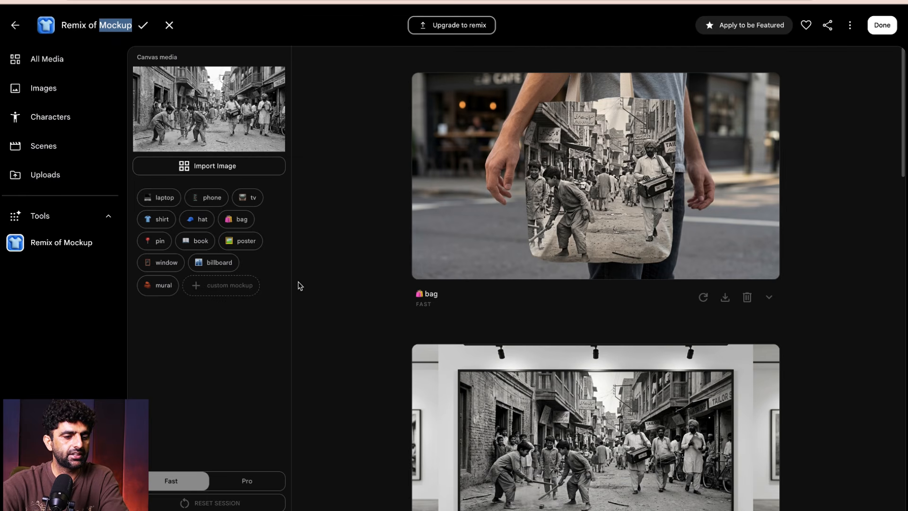
scroll(743, 335, down, 2)
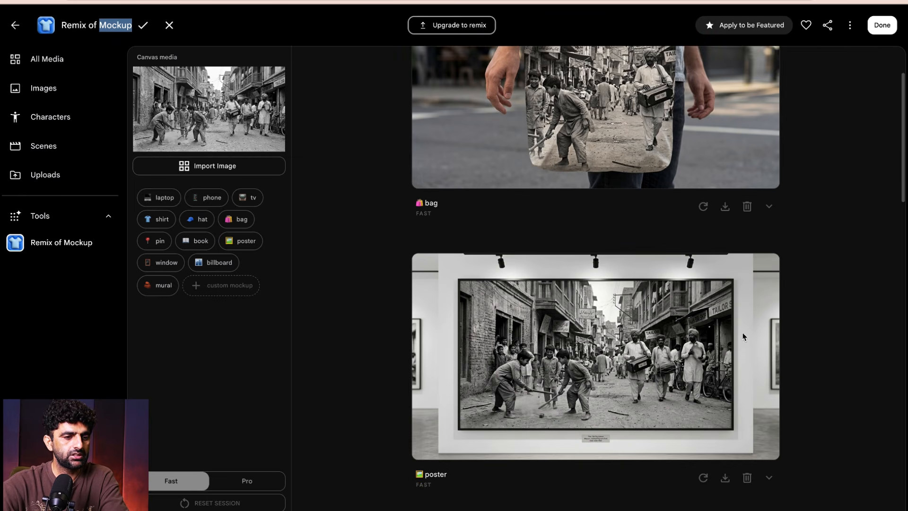
click(728, 478)
scroll(813, 315, down, 7)
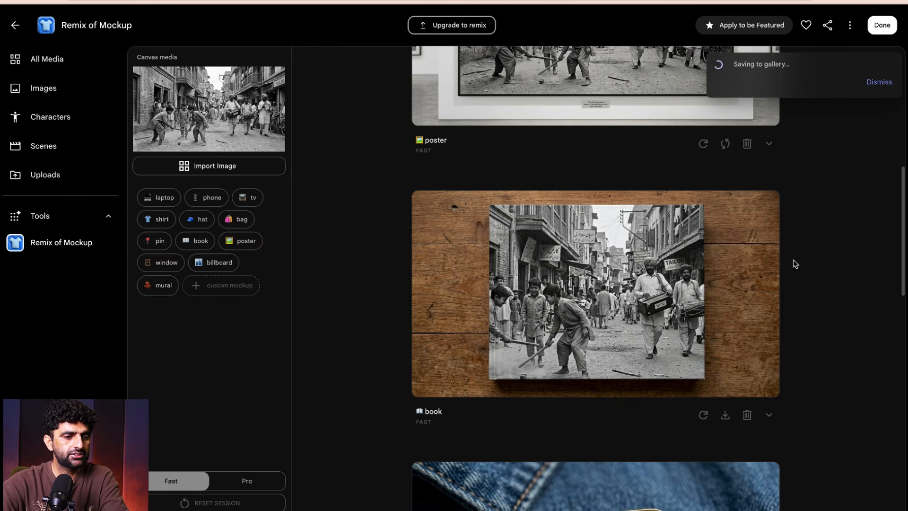
click(725, 415)
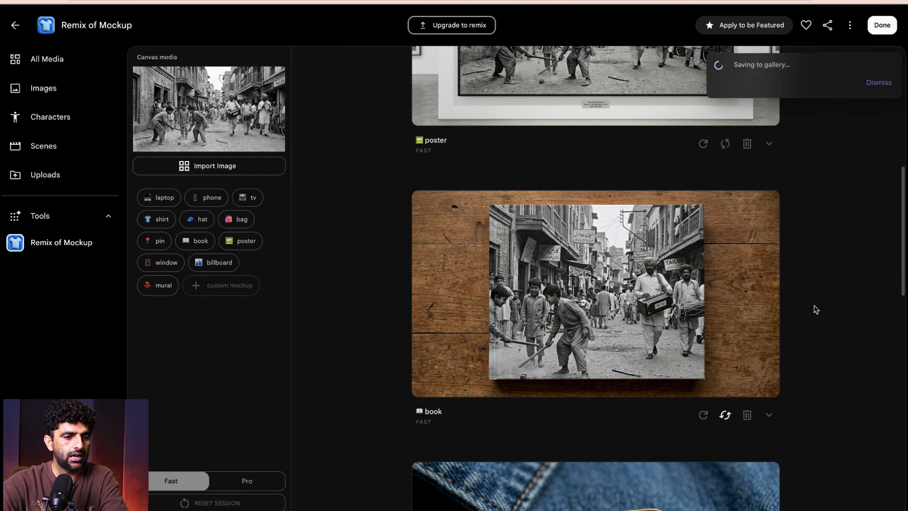
scroll(826, 305, up, 4)
scroll(786, 257, up, 2)
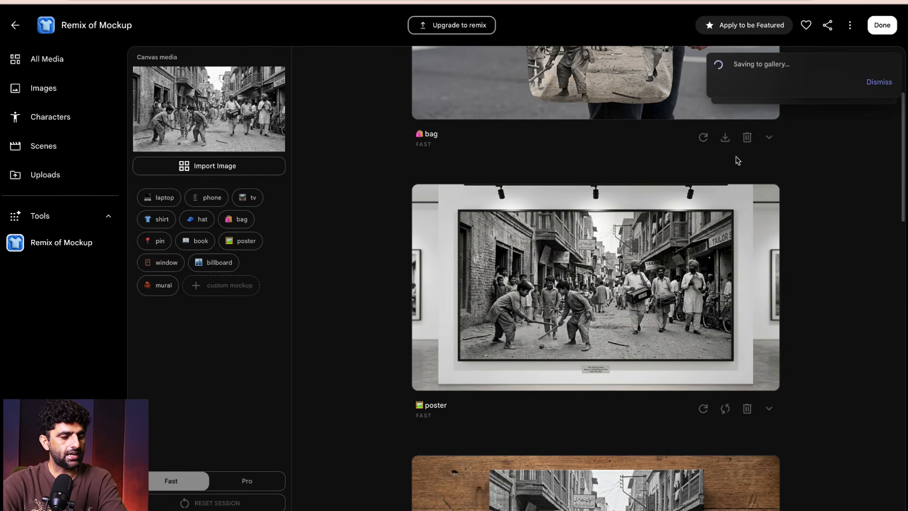
click(727, 140)
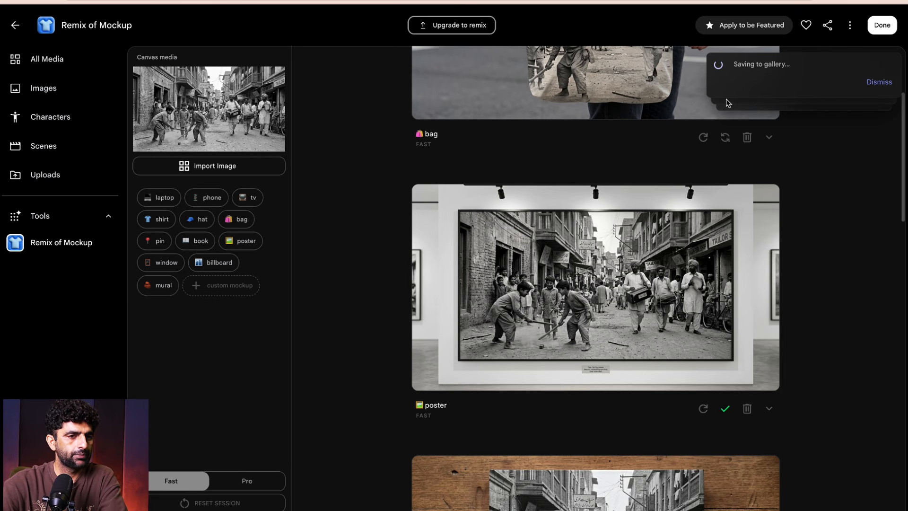
scroll(799, 249, down, 3)
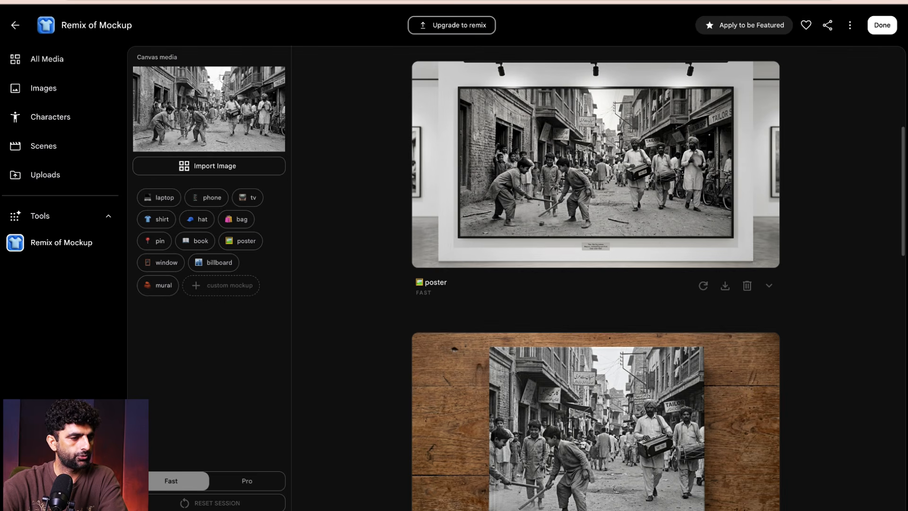
scroll(889, 198, up, 5)
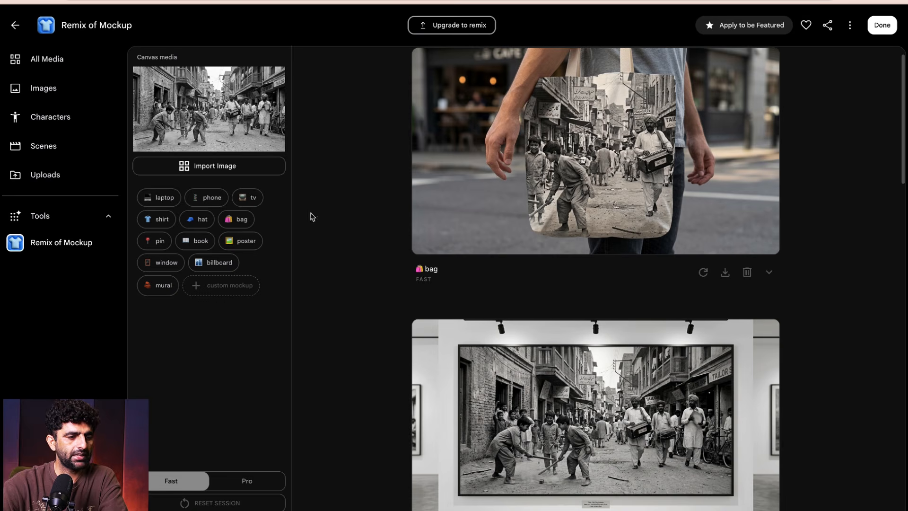
- Return to the tools gallery and open the Type Overlays template from the video tools
click(15, 26)
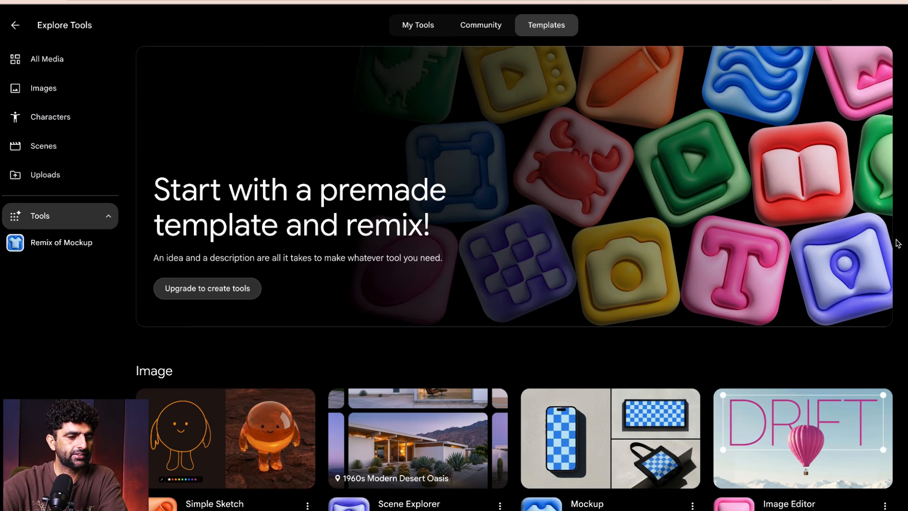
scroll(571, 324, down, 5)
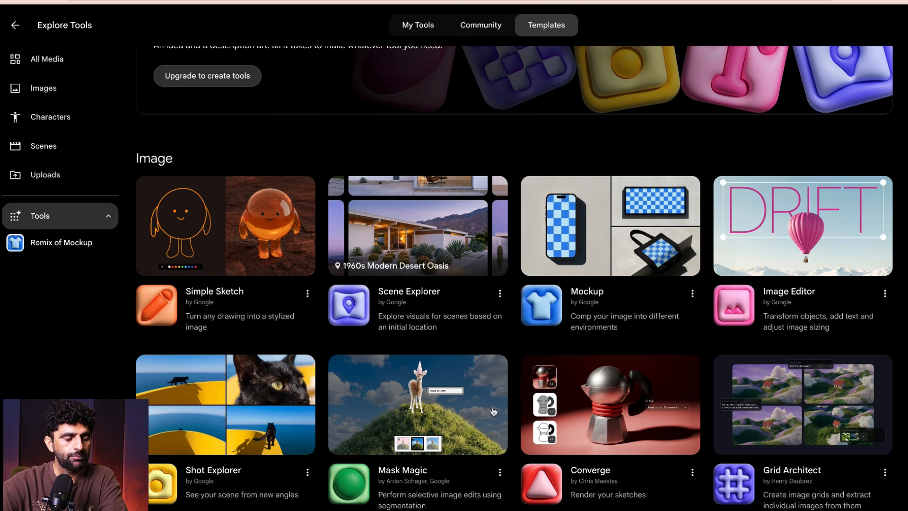
scroll(117, 484, down, 3)
scroll(514, 278, down, 5)
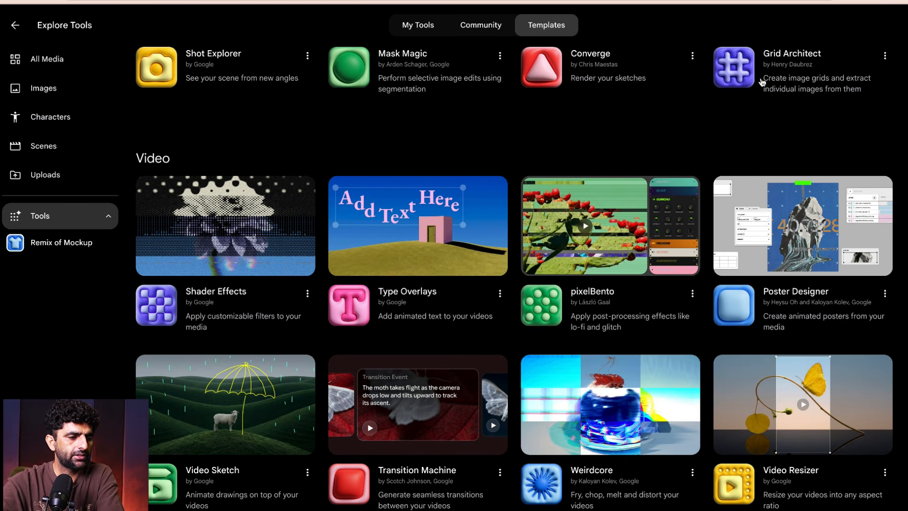
click(402, 236)
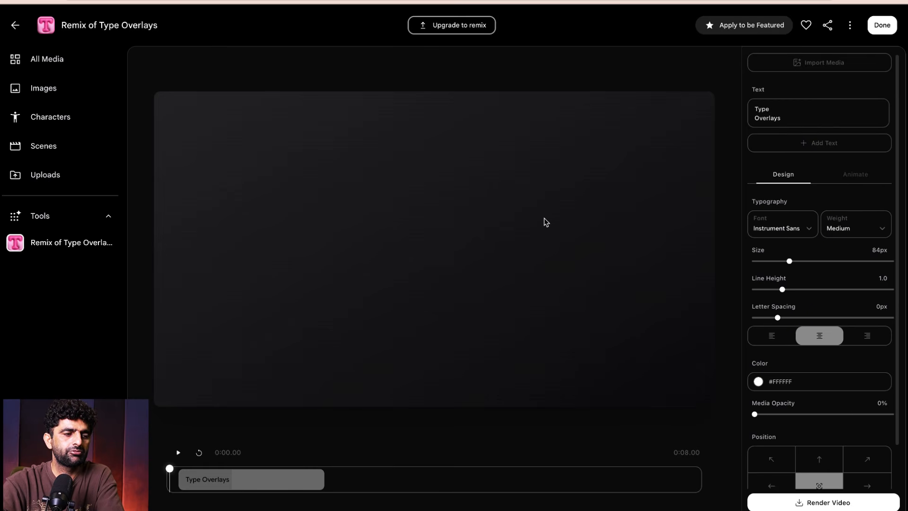
- Open the media import for the overlay and browse through the project's existing assets
click(817, 63)
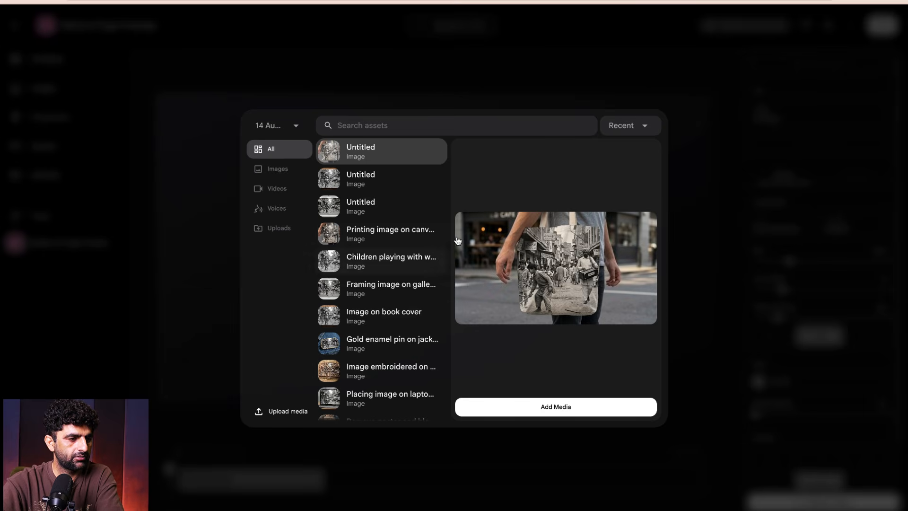
scroll(367, 312, down, 6)
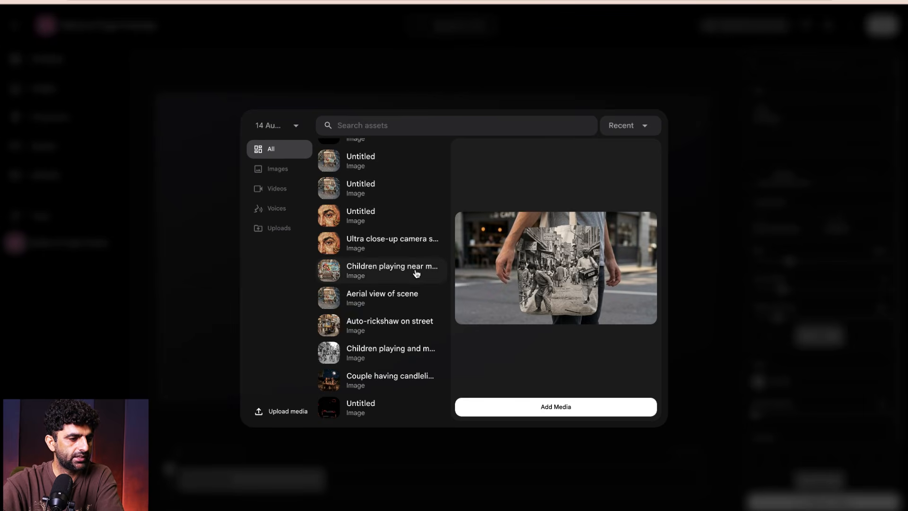
scroll(416, 273, up, 3)
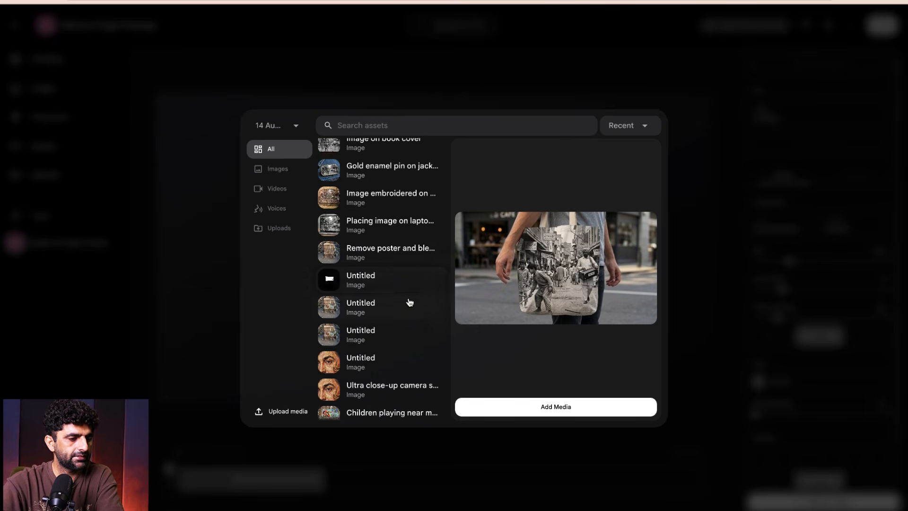
scroll(409, 302, down, 3)
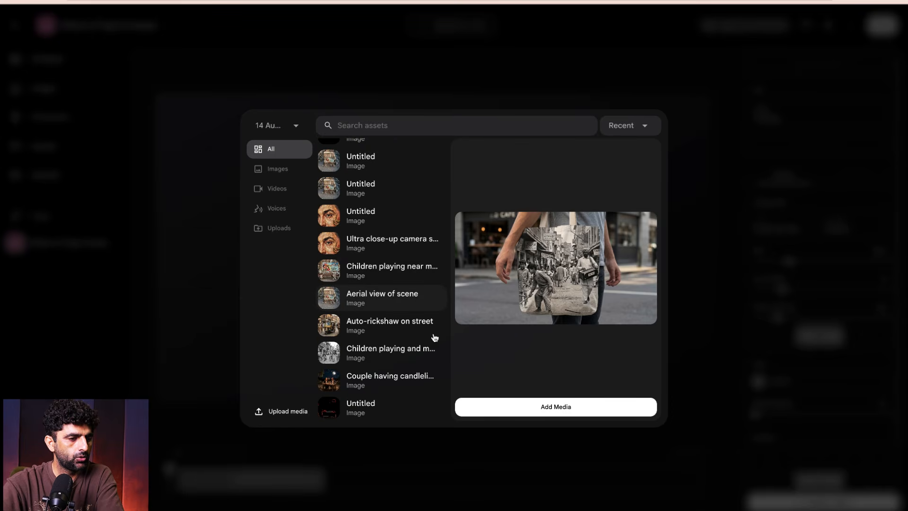
- Try to upload the video 0809.mp4 from the Desktop folder as the overlay's media
click(285, 412)
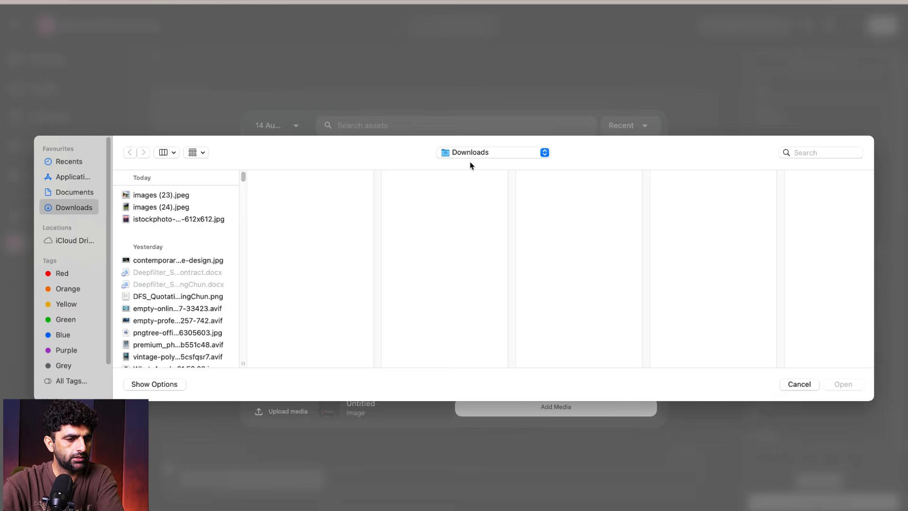
click(488, 151)
click(483, 231)
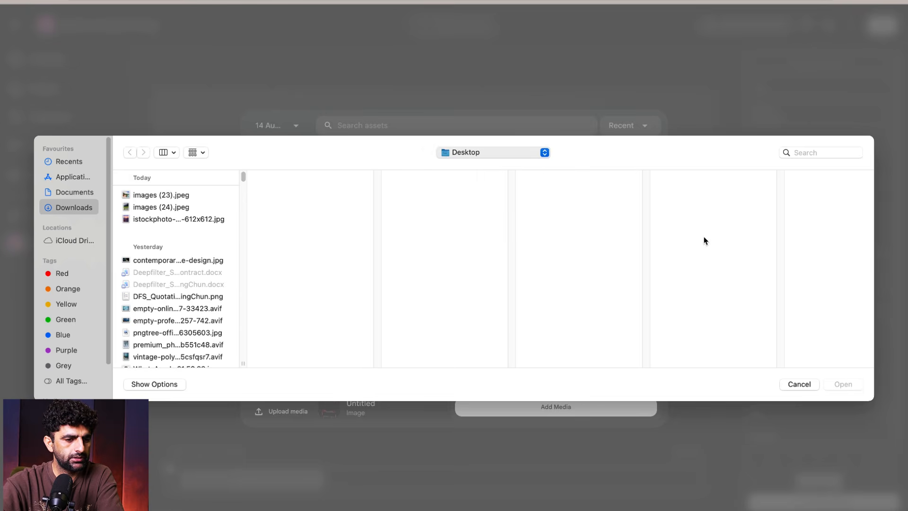
click(543, 250)
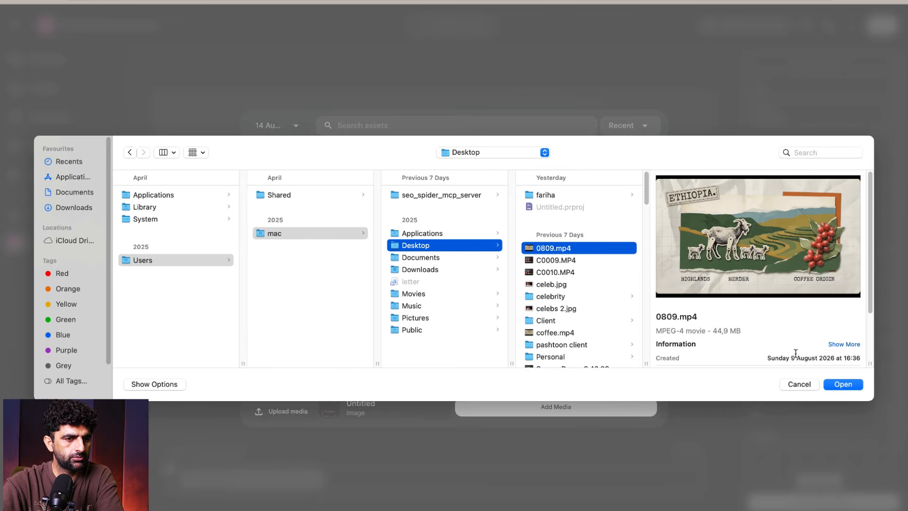
click(835, 386)
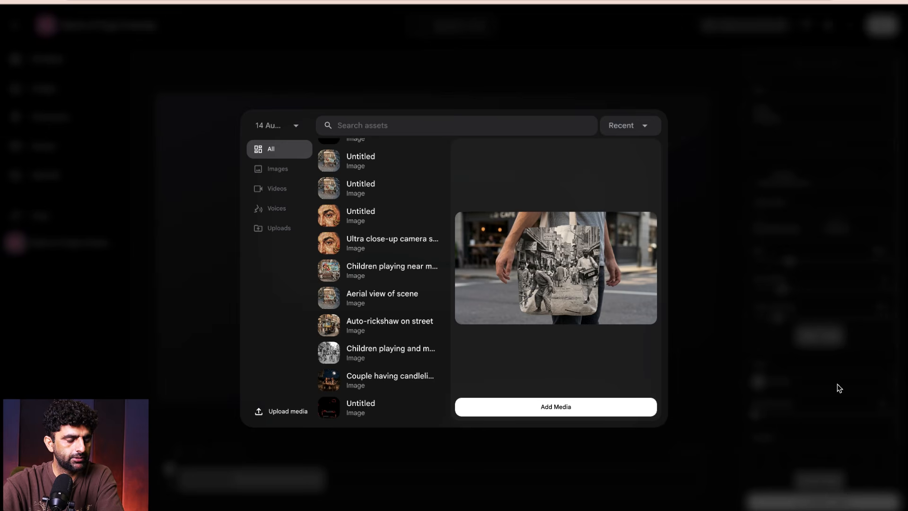
- Add the tote bag mockup as the background media, rewind the preview and pause it at about 0:01
click(589, 412)
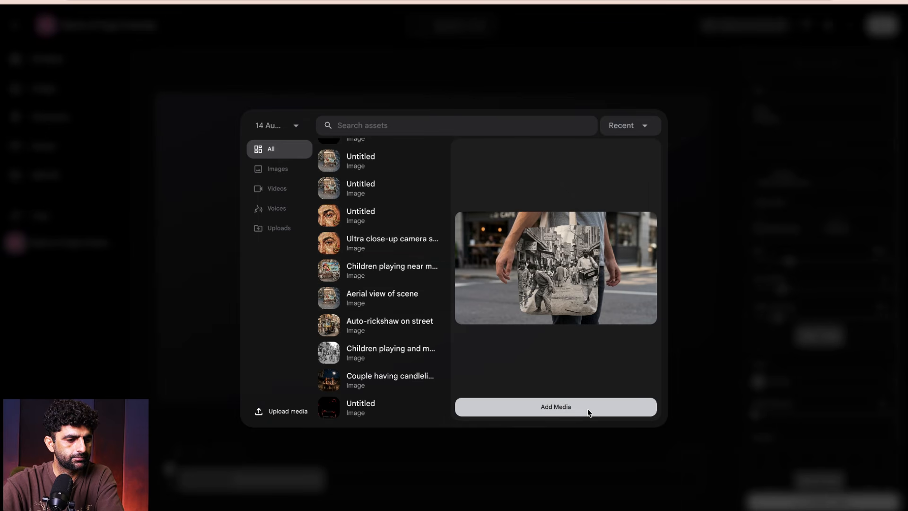
click(555, 408)
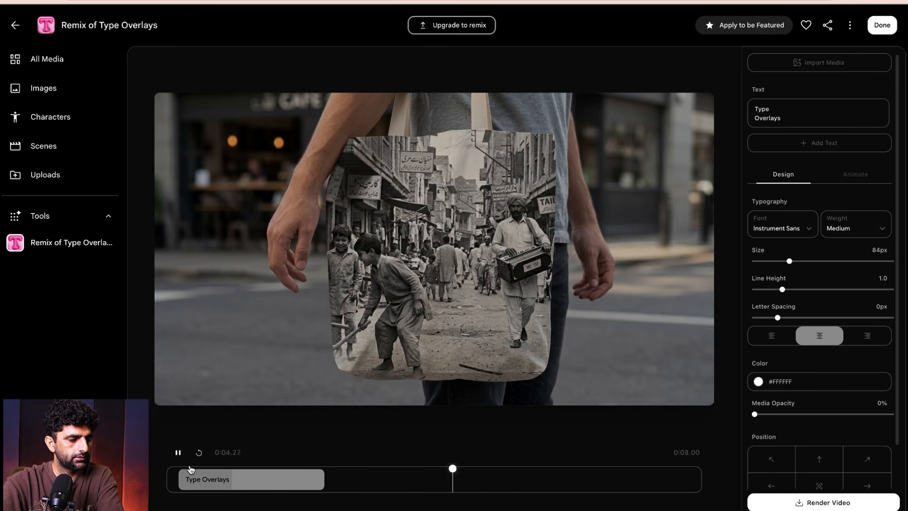
drag(520, 469, 171, 469)
click(178, 455)
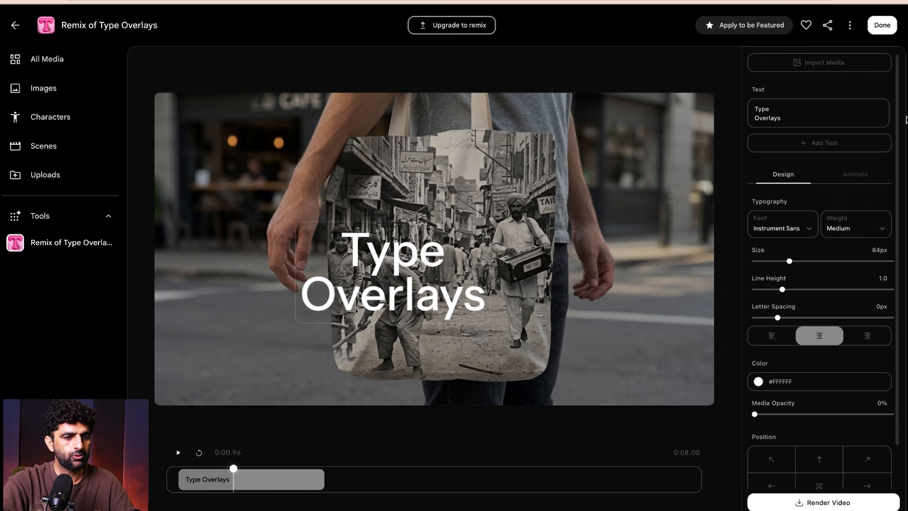
- Replace the overlay text with "My Design"
drag(809, 122, 753, 112)
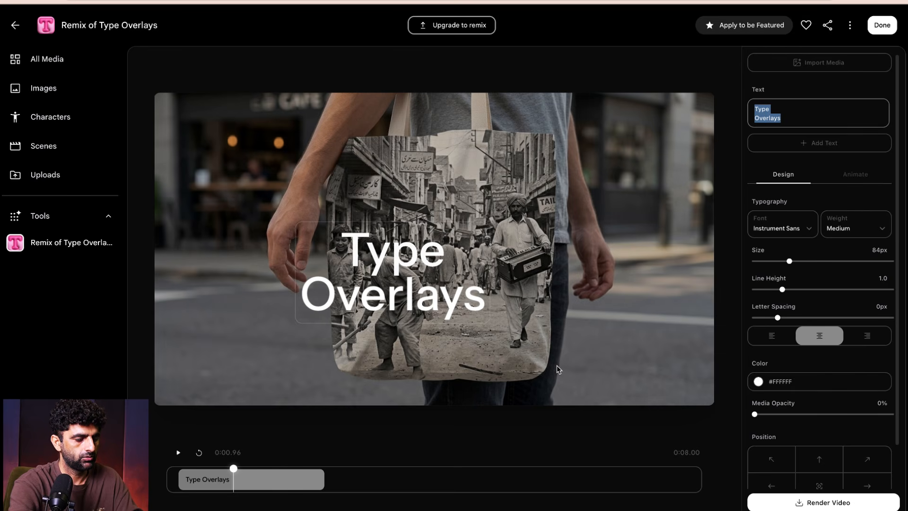
text(My)
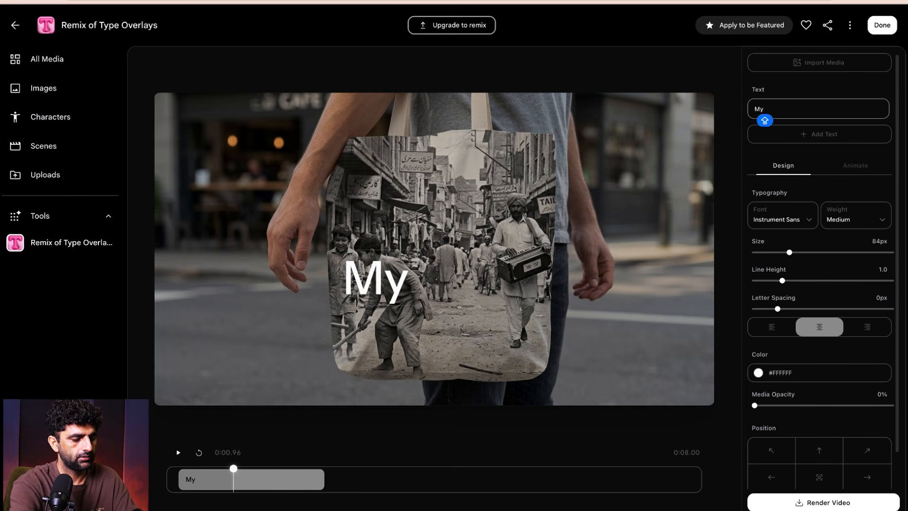
text( Design)
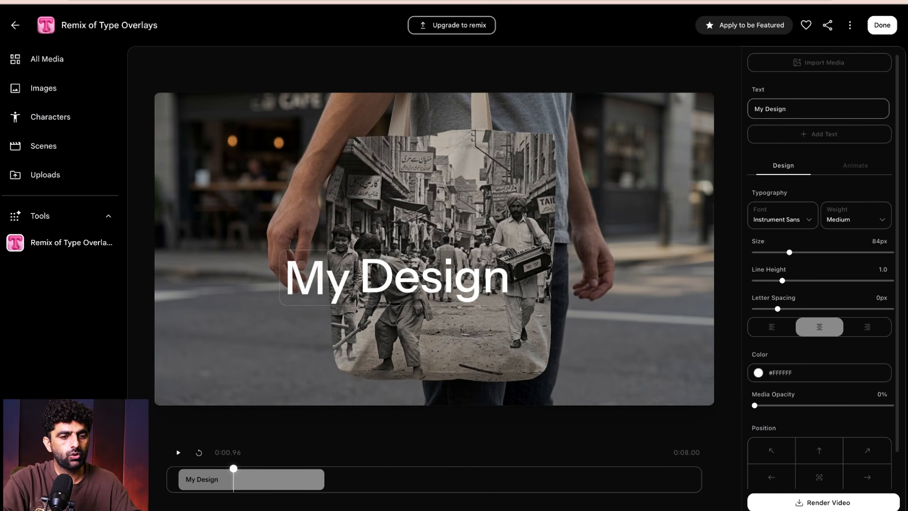
- Try the None, Blur, Slide Up, Wave and Stack animations on the text and settle on Wiggle
click(857, 167)
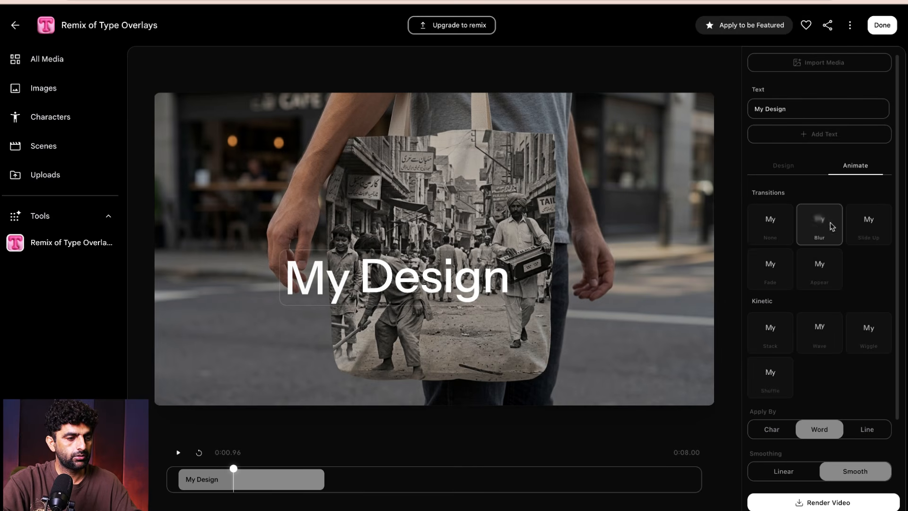
click(772, 224)
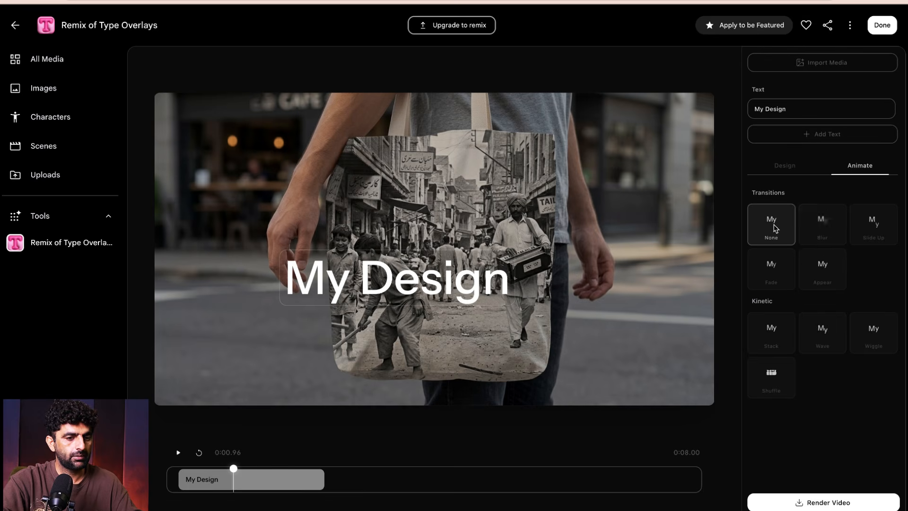
click(813, 232)
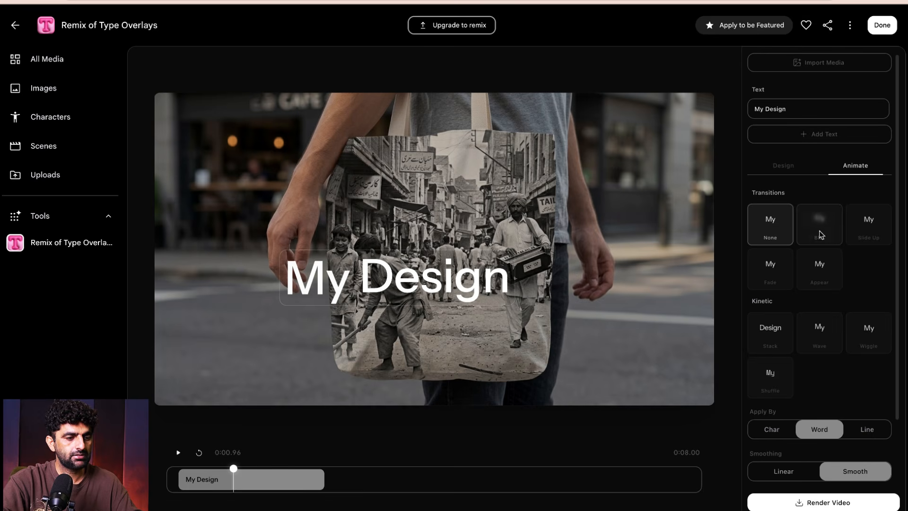
click(869, 222)
click(866, 326)
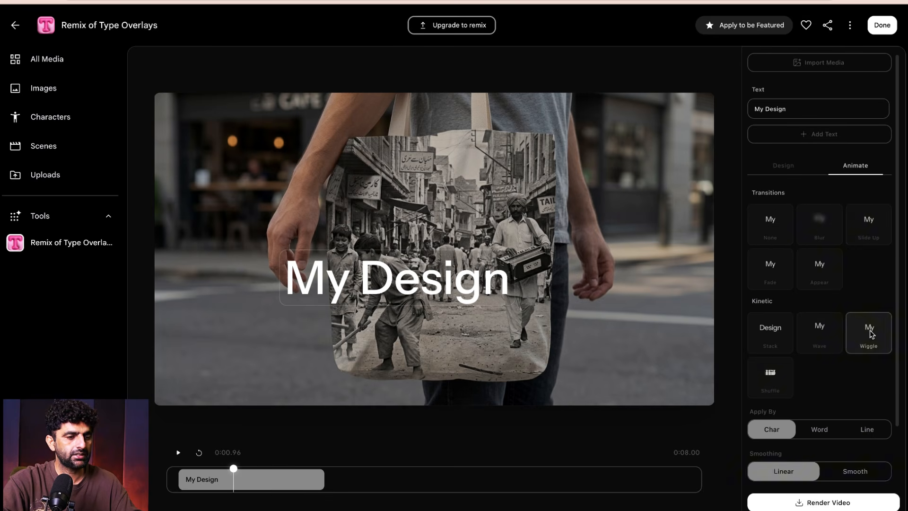
click(814, 336)
click(771, 333)
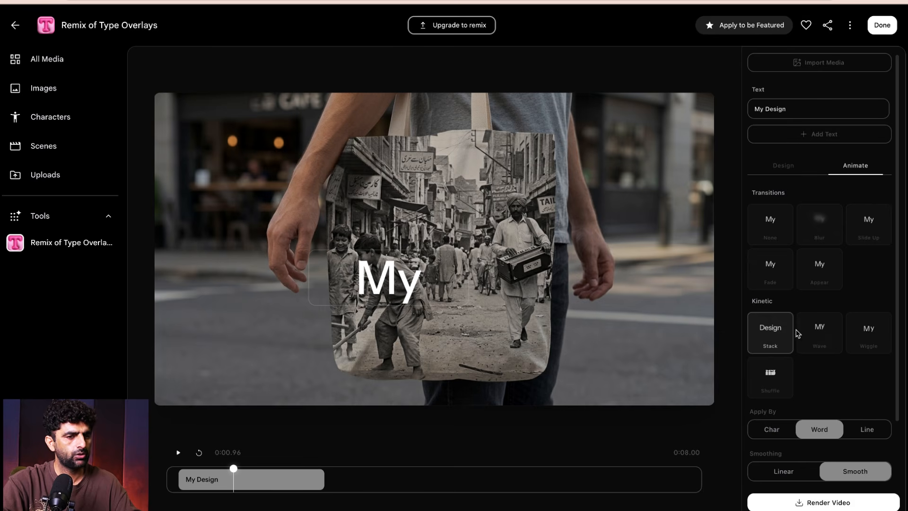
click(820, 335)
click(874, 333)
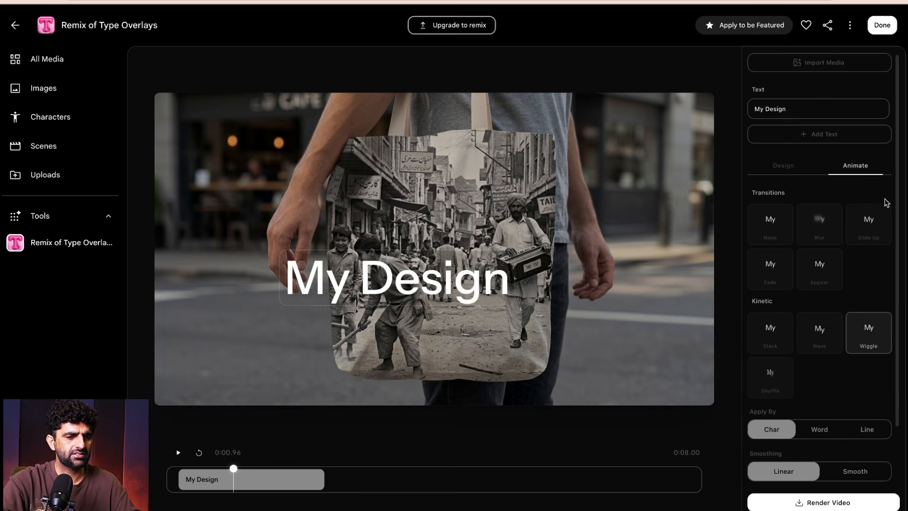
- Try the Stack Sans and Michroma fonts on the overlay text and settle on Sofia Sans
click(782, 165)
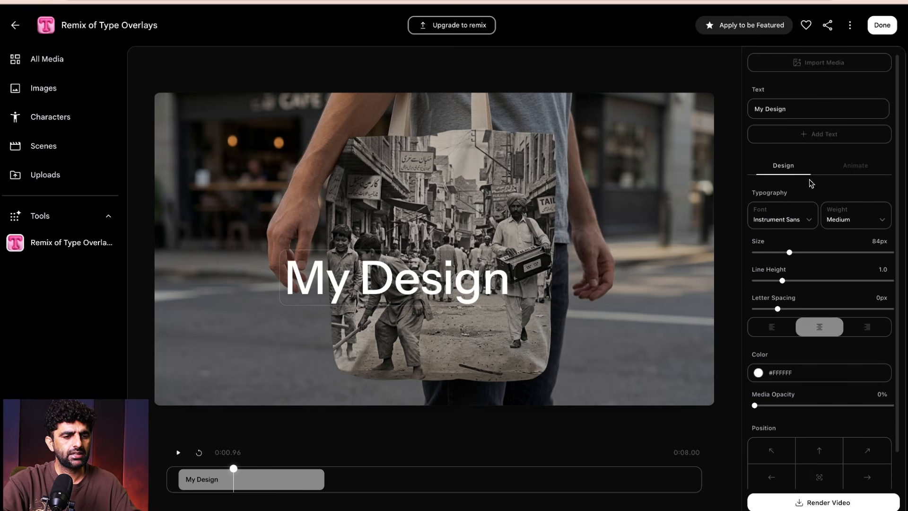
click(809, 219)
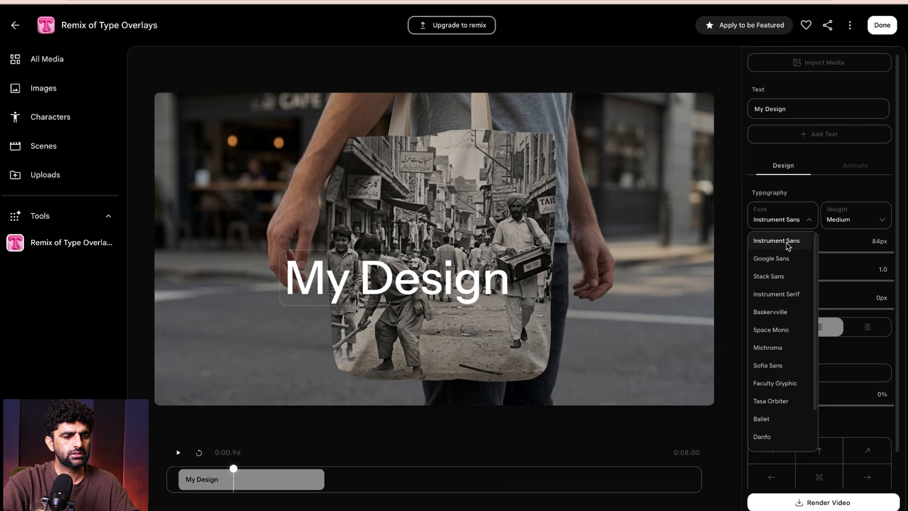
click(775, 277)
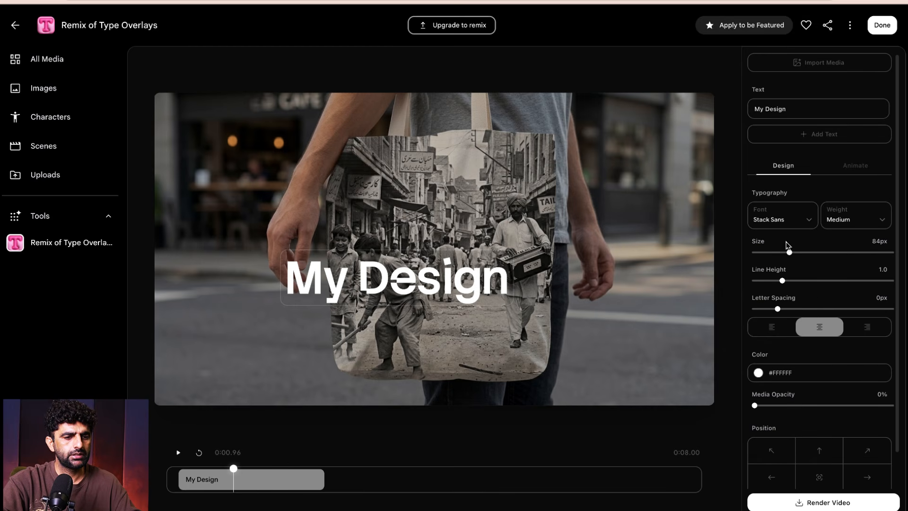
click(793, 220)
click(770, 346)
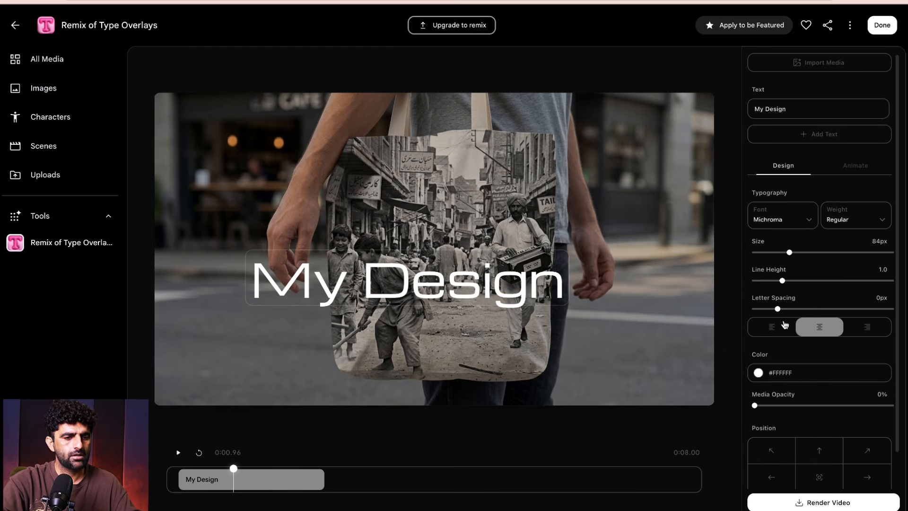
click(808, 222)
click(780, 366)
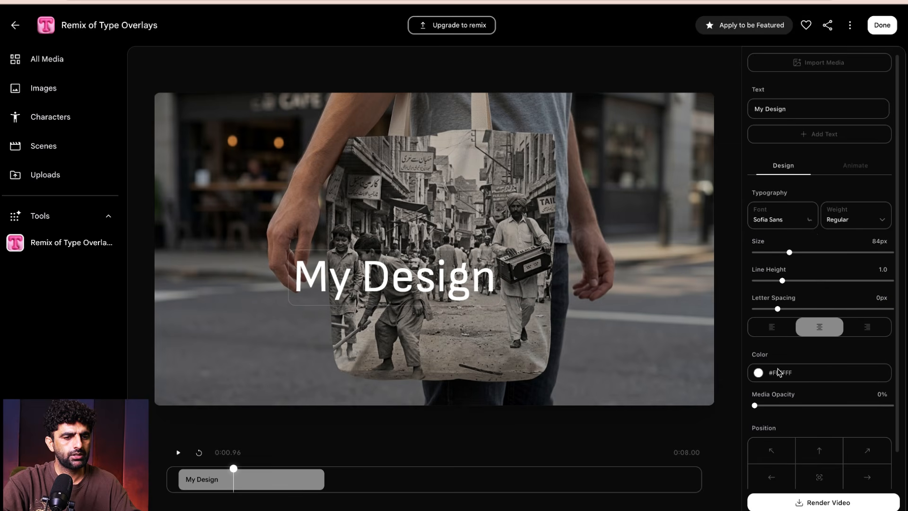
- Compare SemiBold with Regular, set the text weight to SemiBold, and move the text up over the upper part of the tote bag
click(882, 225)
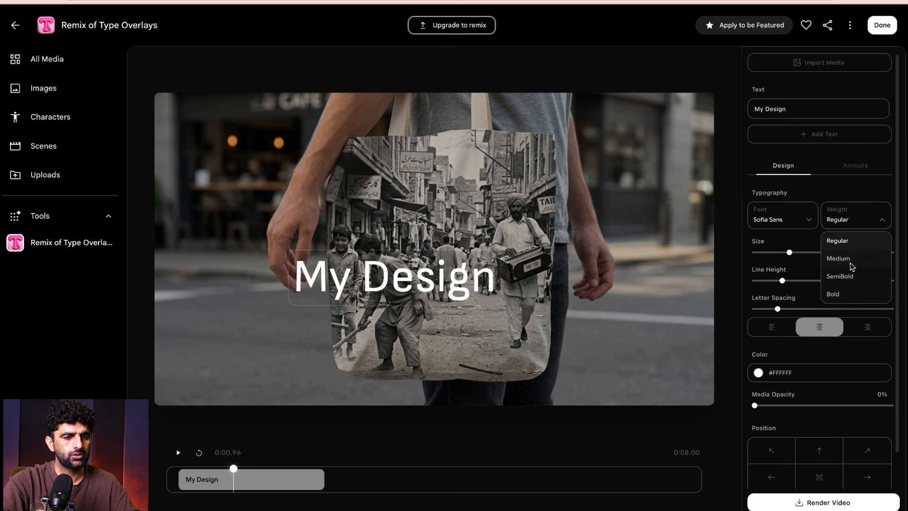
click(846, 279)
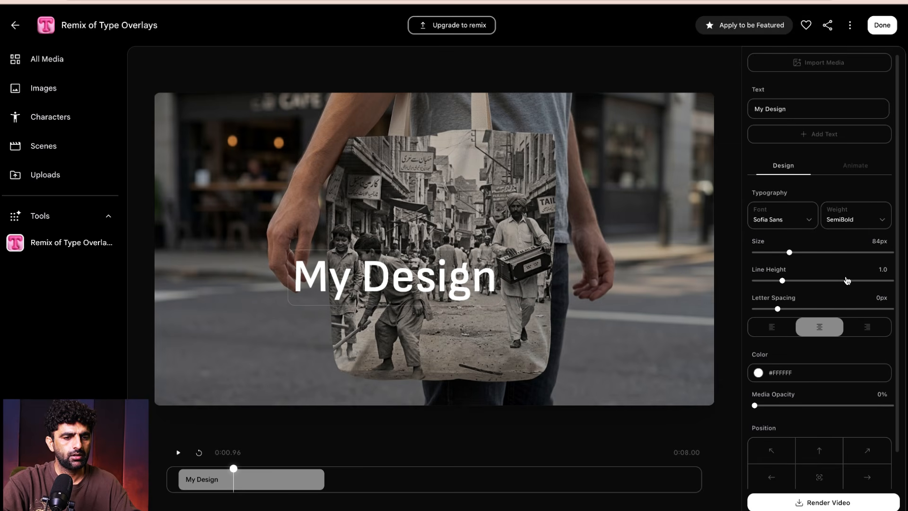
click(881, 224)
click(835, 239)
click(876, 221)
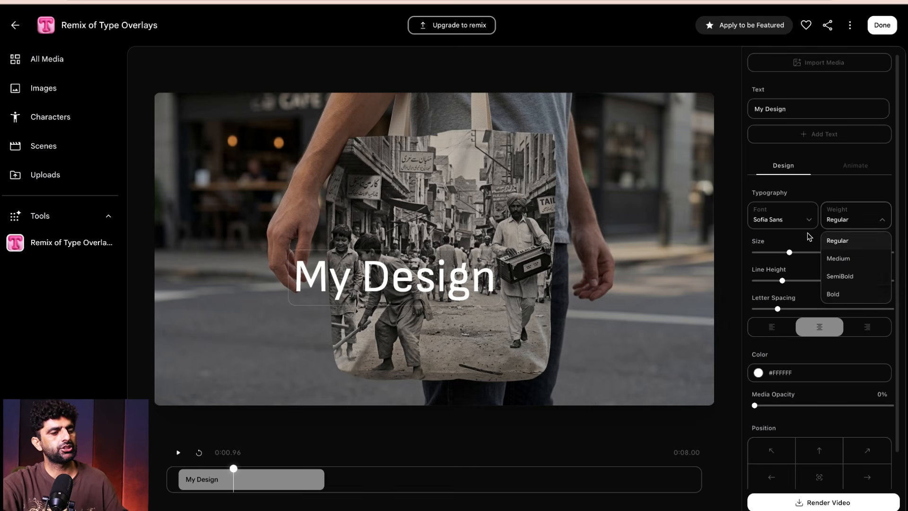
click(844, 278)
drag(447, 284, 459, 180)
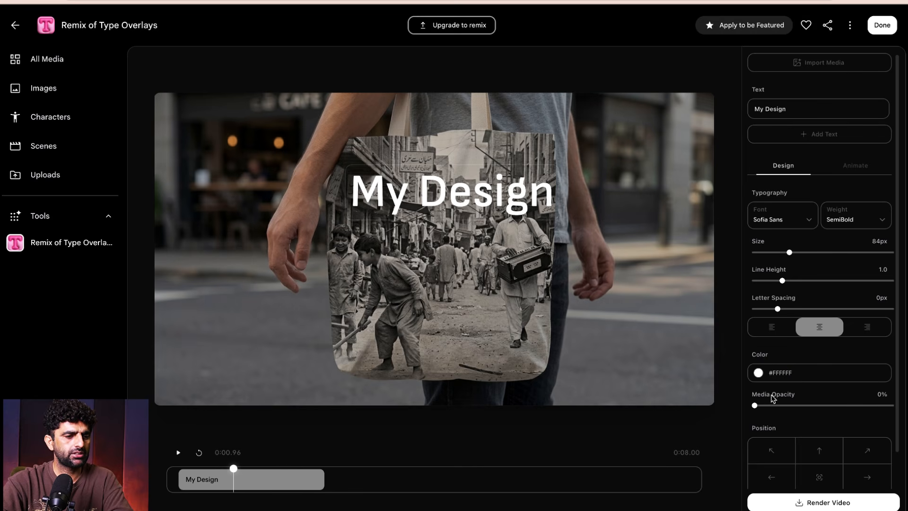
mouse_move(755, 408)
mouse_down()
mouse_move(803, 403)
mouse_move(742, 409)
mouse_up()
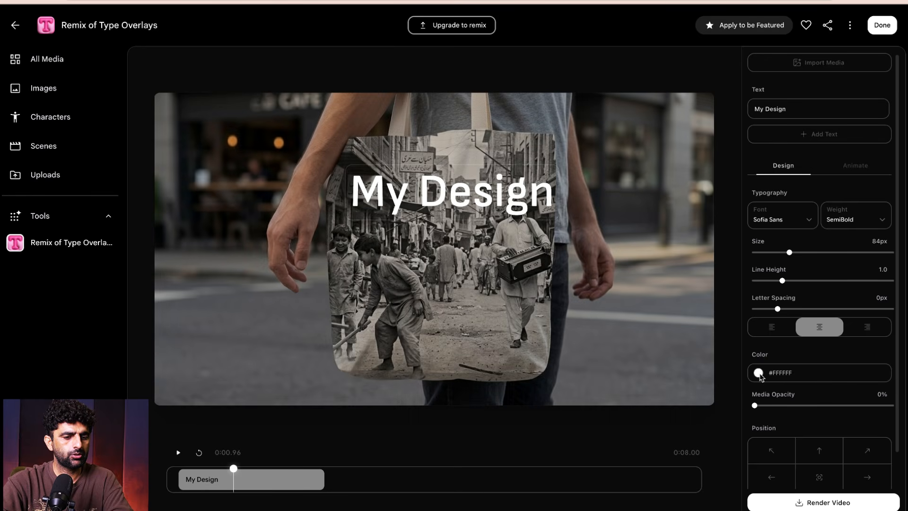
- Change the text color to the dark red #661E1E
click(760, 376)
click(858, 397)
click(871, 394)
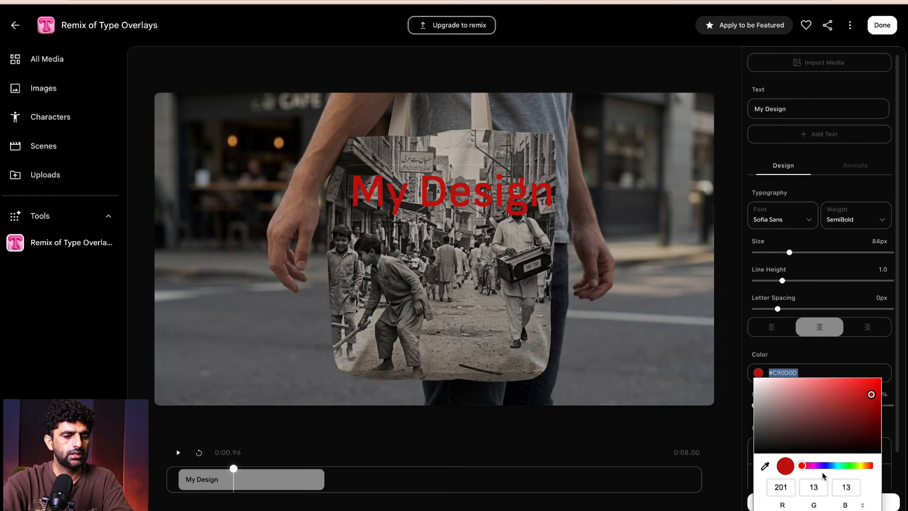
mouse_move(802, 407)
mouse_down()
mouse_move(800, 395)
mouse_move(772, 421)
mouse_move(762, 384)
mouse_move(766, 420)
mouse_move(879, 425)
mouse_move(864, 458)
mouse_move(844, 423)
mouse_up()
click(727, 307)
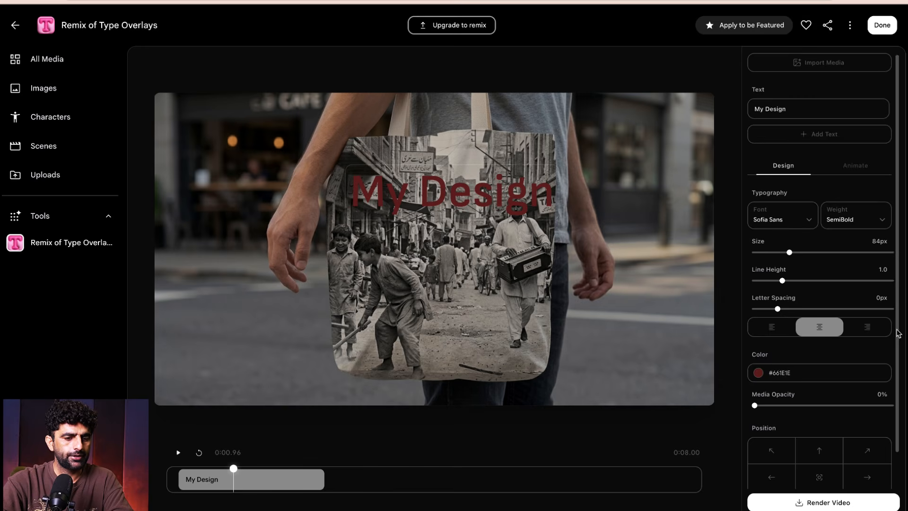
- Try the top, center, left, right, bottom and bottom-left position presets on the My Design text
scroll(900, 335, down, 1)
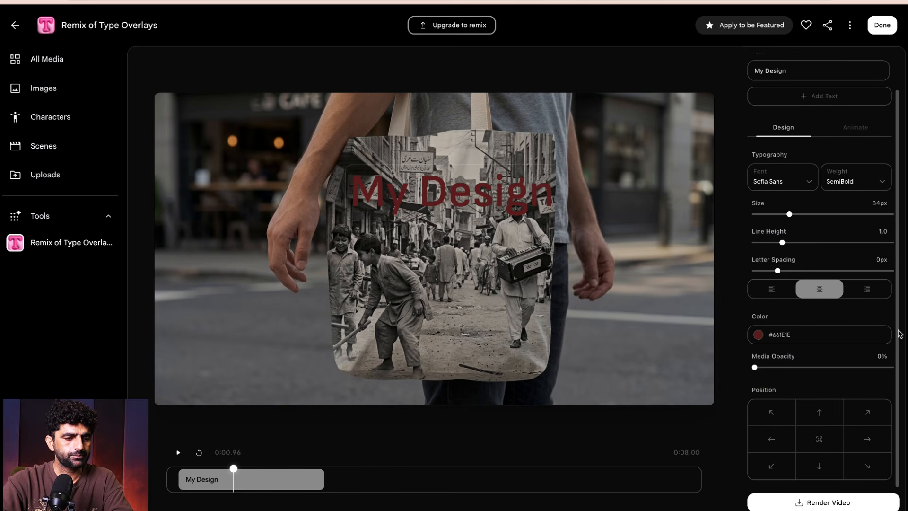
click(822, 412)
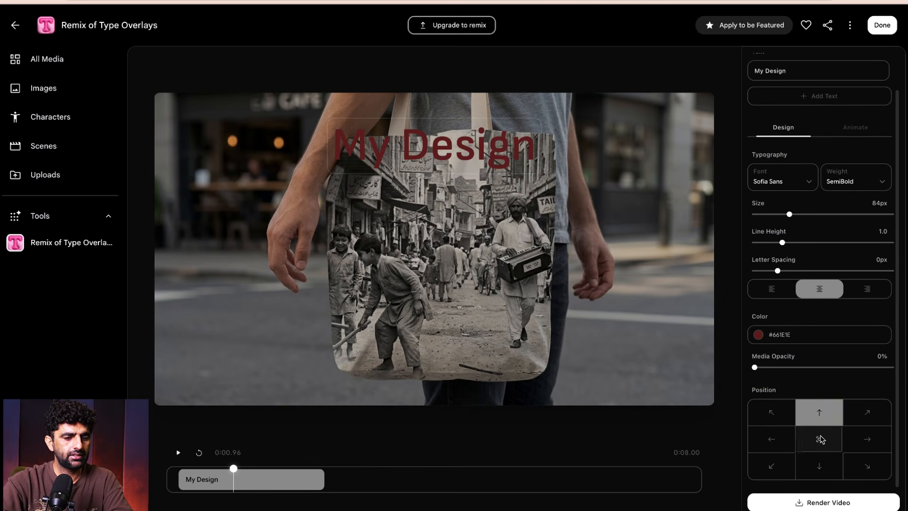
click(821, 434)
click(783, 442)
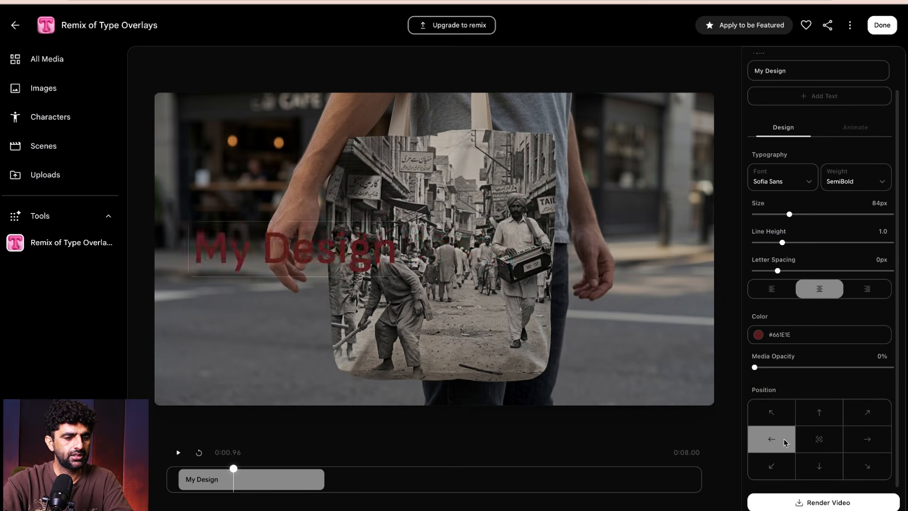
click(875, 448)
click(817, 472)
click(770, 468)
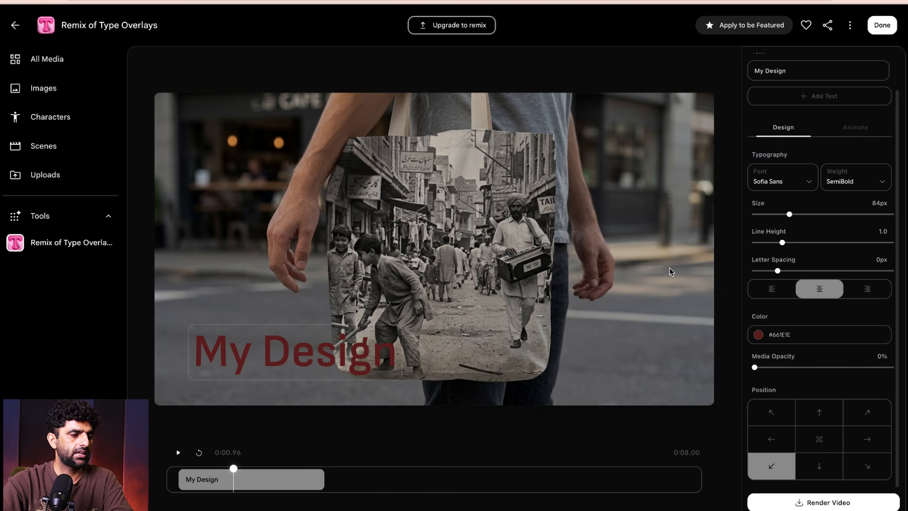
- Move the My Design text freehand back onto the tote bag and place it across the upper edge of its print
drag(264, 345, 465, 198)
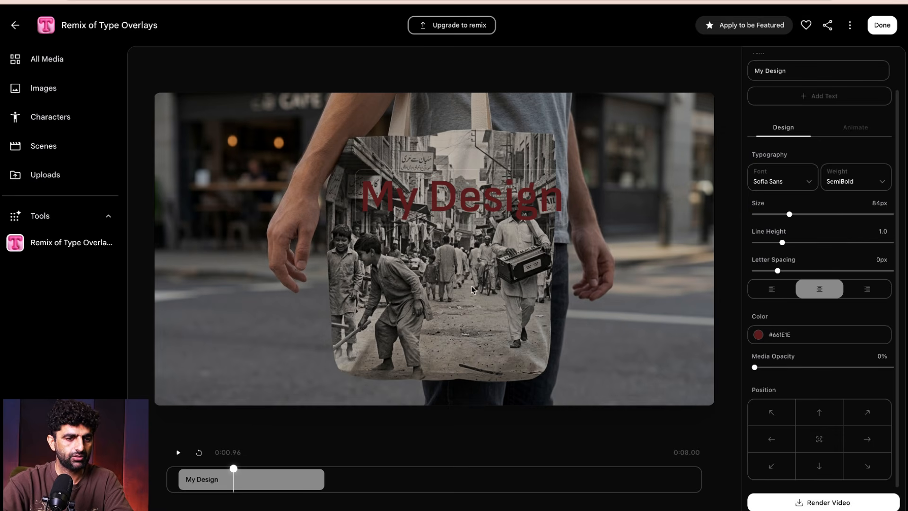
scroll(825, 227, up, 1)
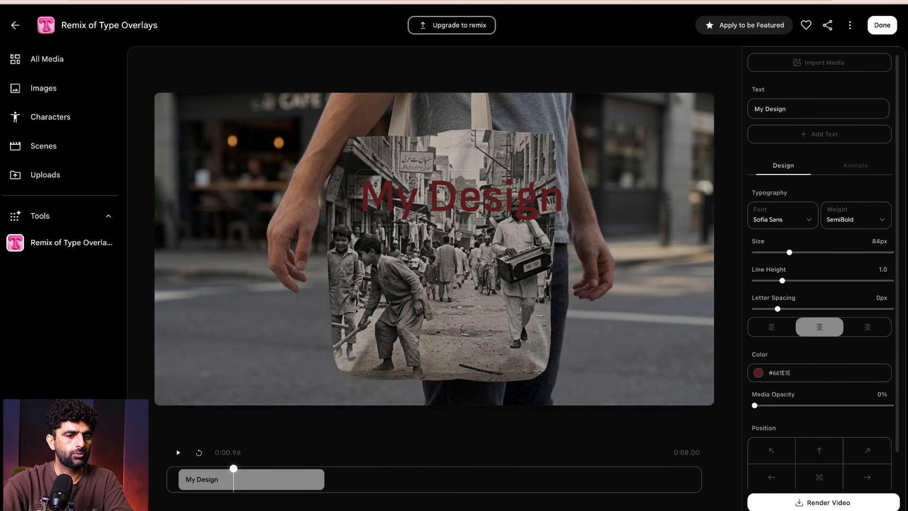
drag(455, 203, 405, 224)
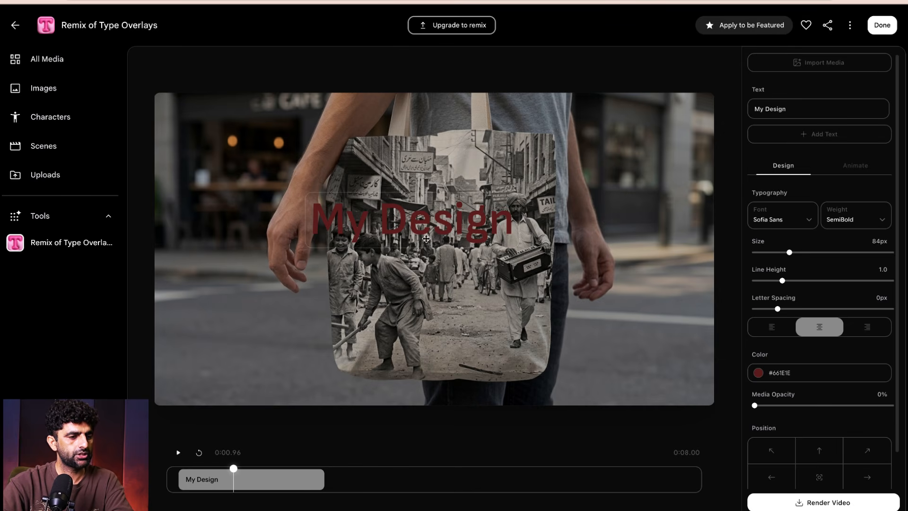
drag(435, 225, 458, 149)
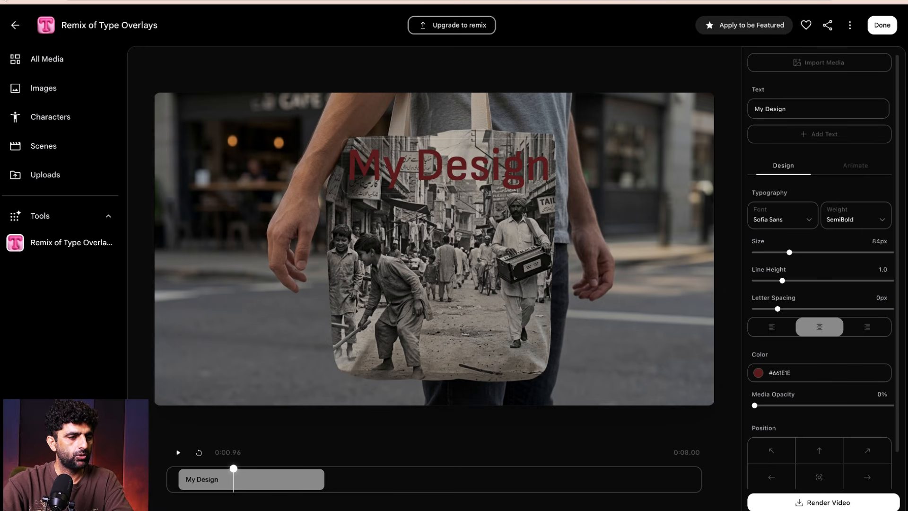
- Return to the premade tool templates, look through the Image and Video tools, and open Video Sketch
click(6, 2)
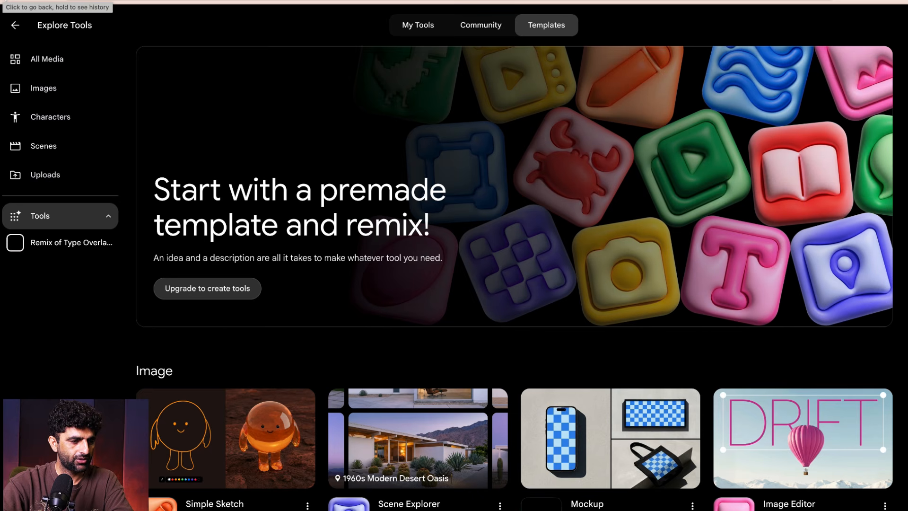
scroll(515, 279, down, 2)
scroll(514, 278, down, 9)
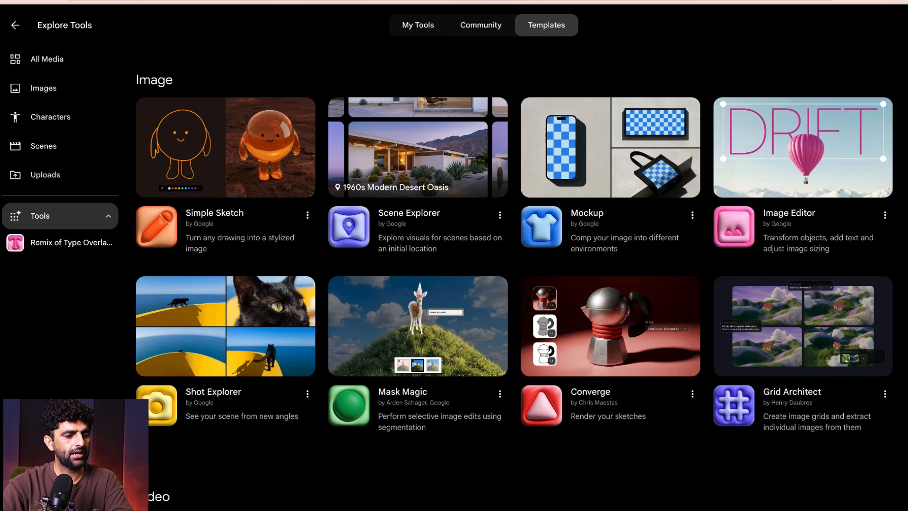
scroll(514, 278, down, 1)
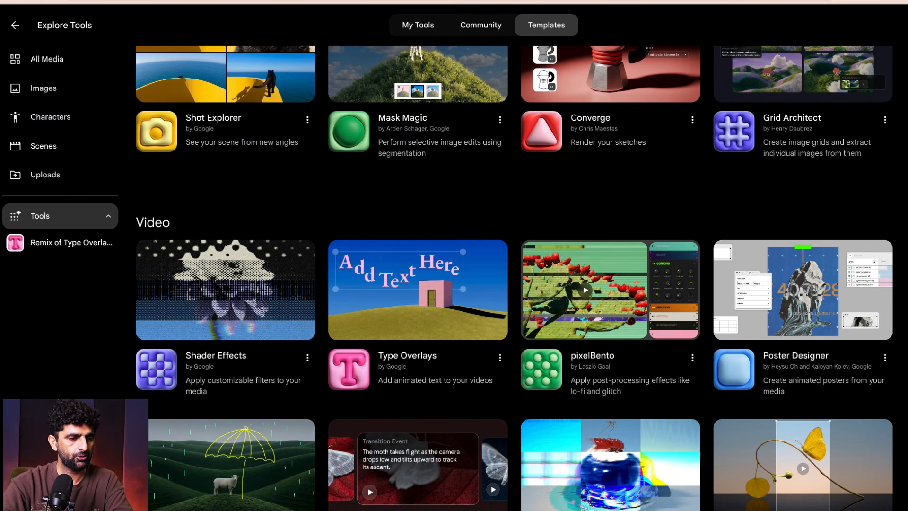
scroll(514, 279, down, 2)
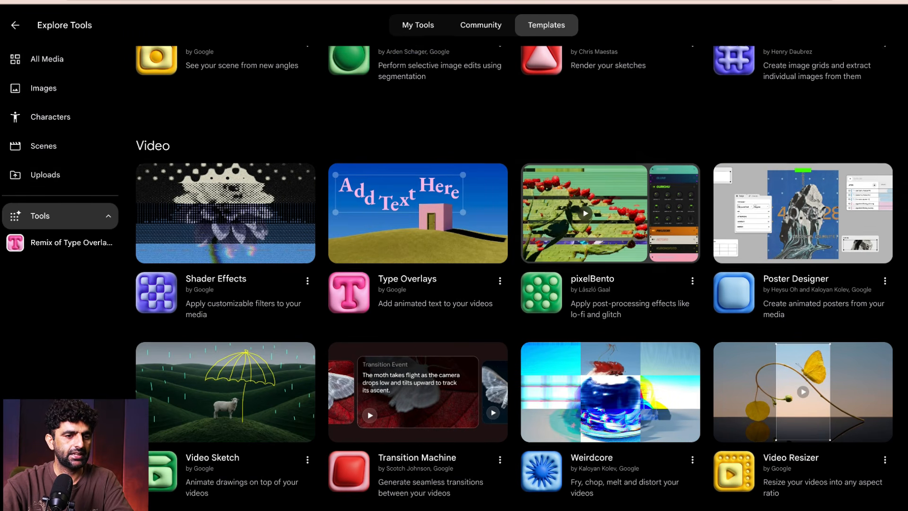
scroll(515, 279, down, 4)
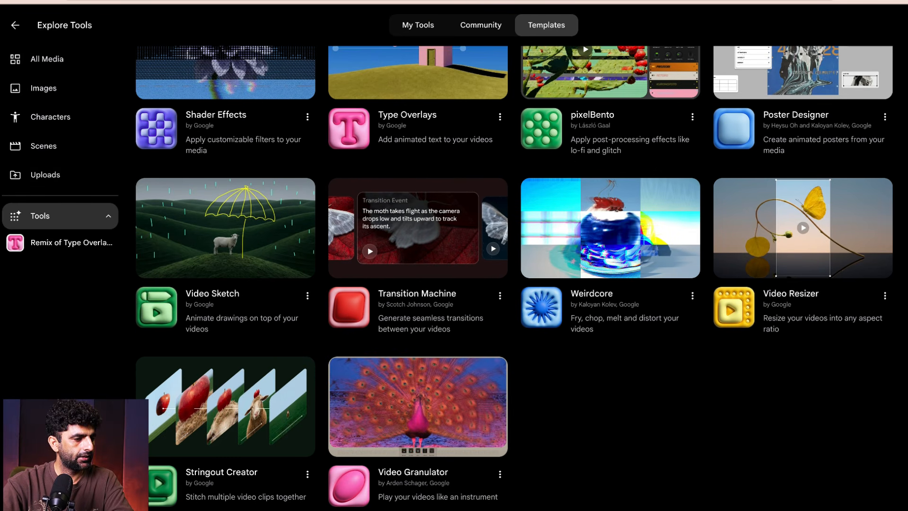
scroll(514, 279, up, 1)
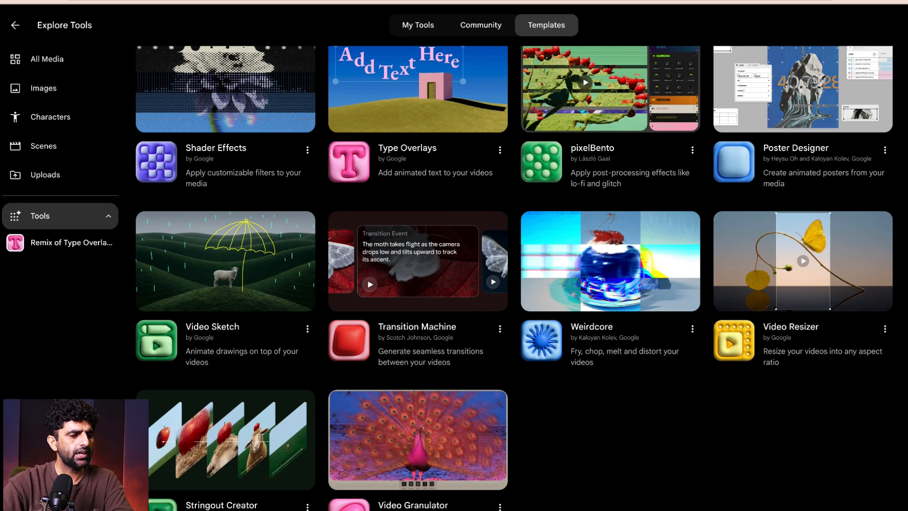
click(204, 266)
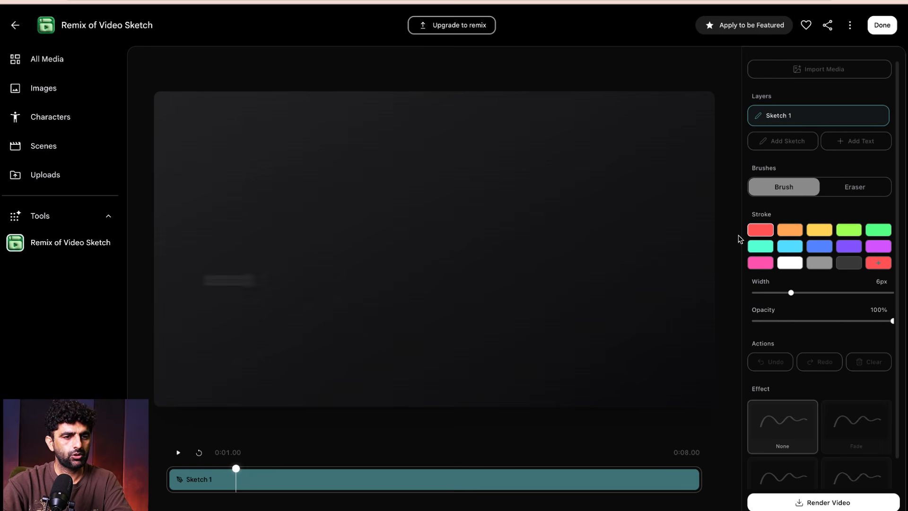
- Open the media import and browse the project's assets, previewing the mockup of the street photo on a wooden surface
click(827, 73)
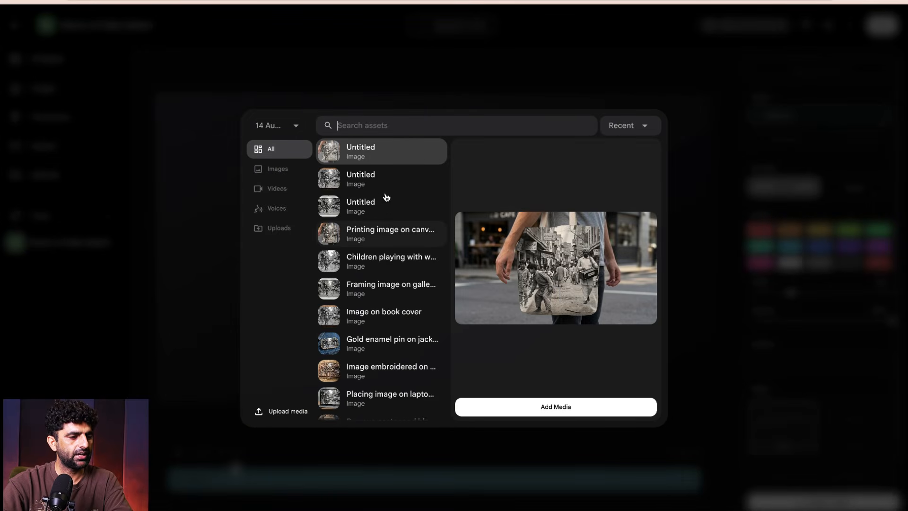
click(379, 188)
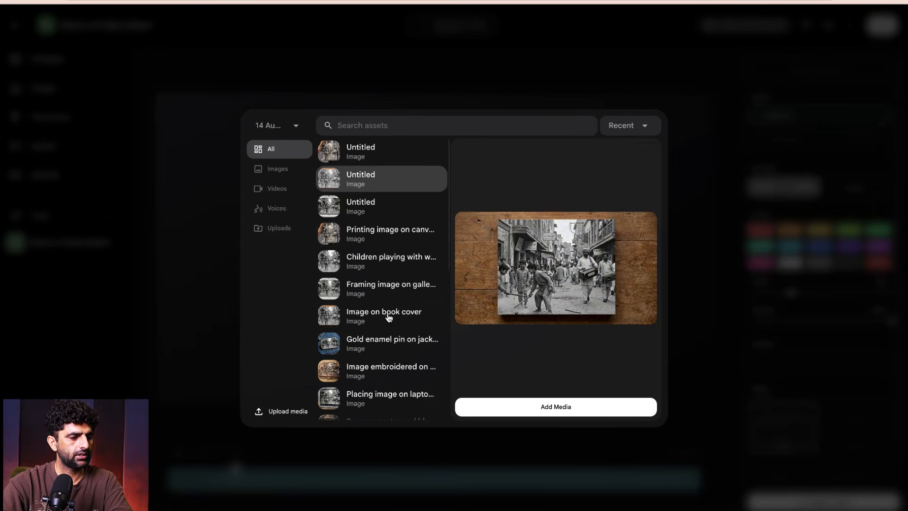
scroll(399, 297, down, 7)
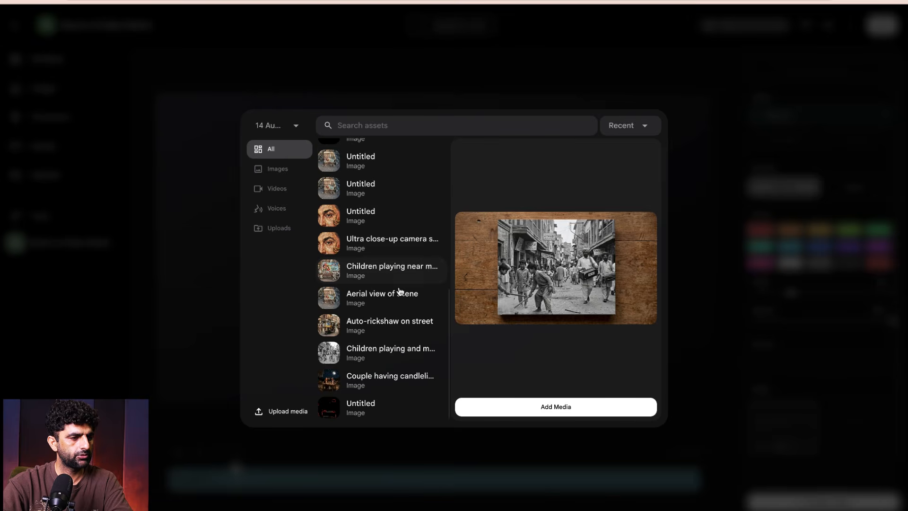
scroll(374, 293, up, 8)
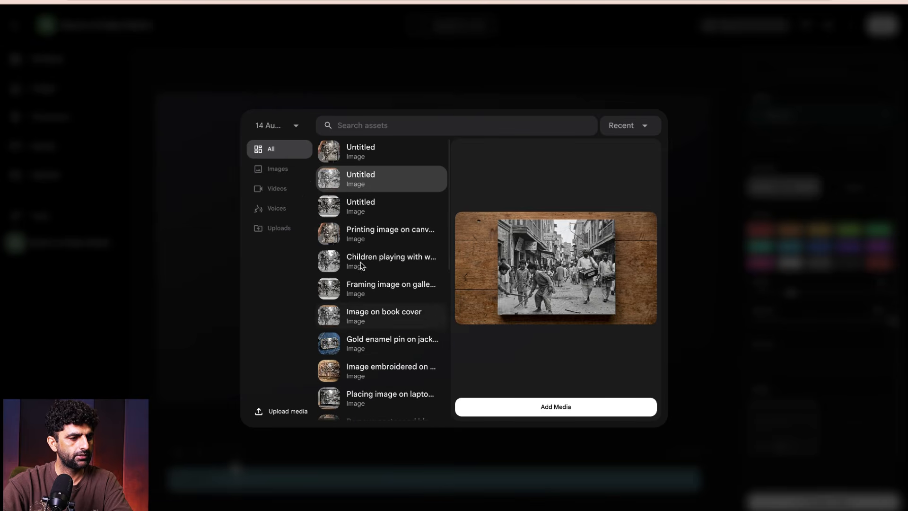
- Show only video assets and try to upload 0809.mp4 from the Desktop
click(278, 188)
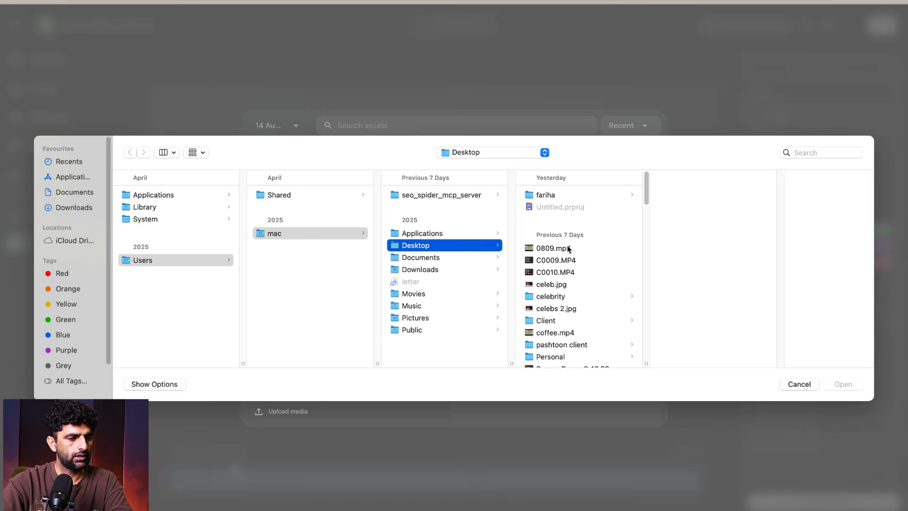
click(553, 248)
click(842, 385)
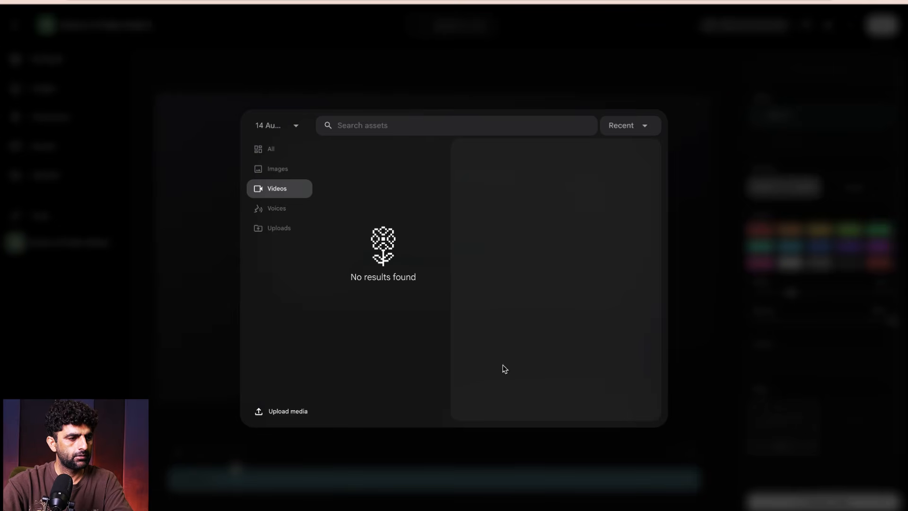
- Import the image of the street photo framed on a gallery wall and play the timeline to about 0:02.13
click(277, 172)
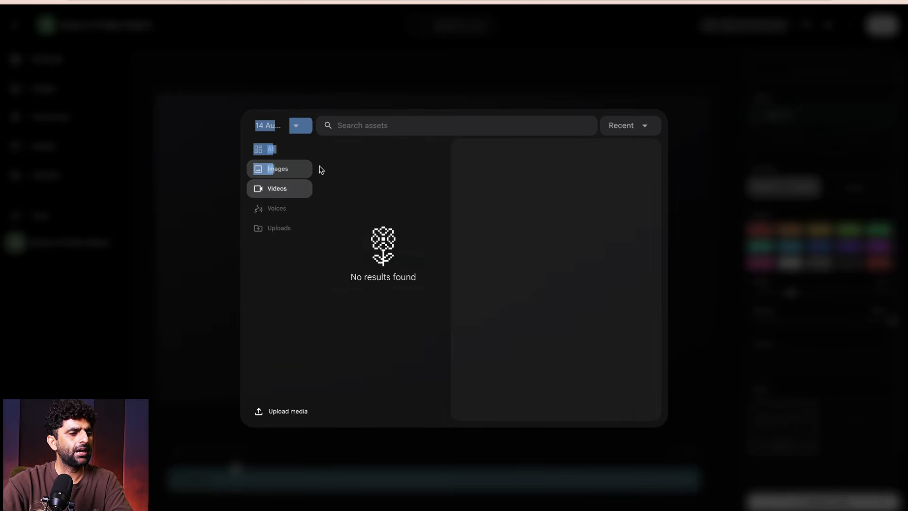
click(283, 172)
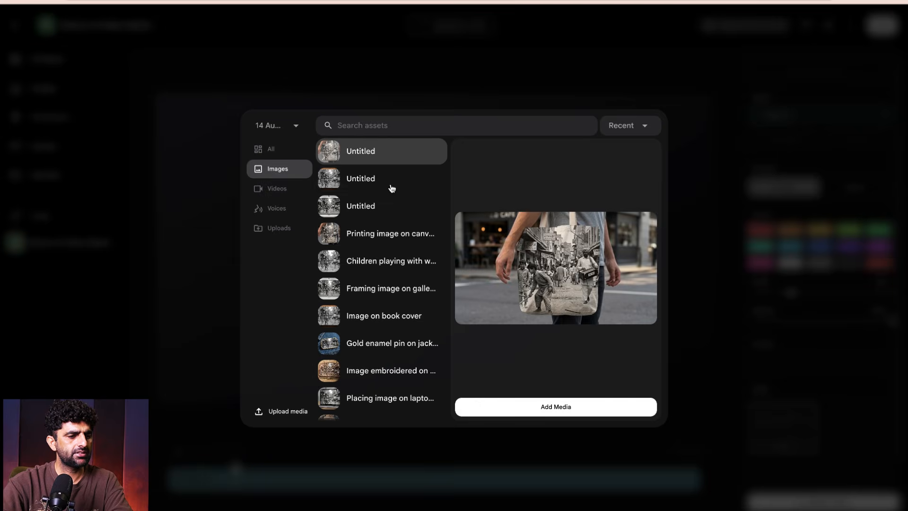
click(363, 212)
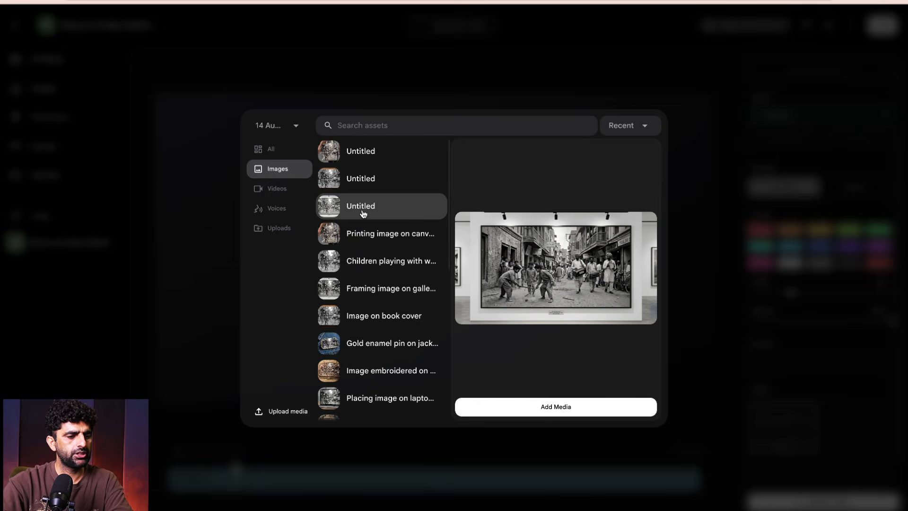
click(569, 407)
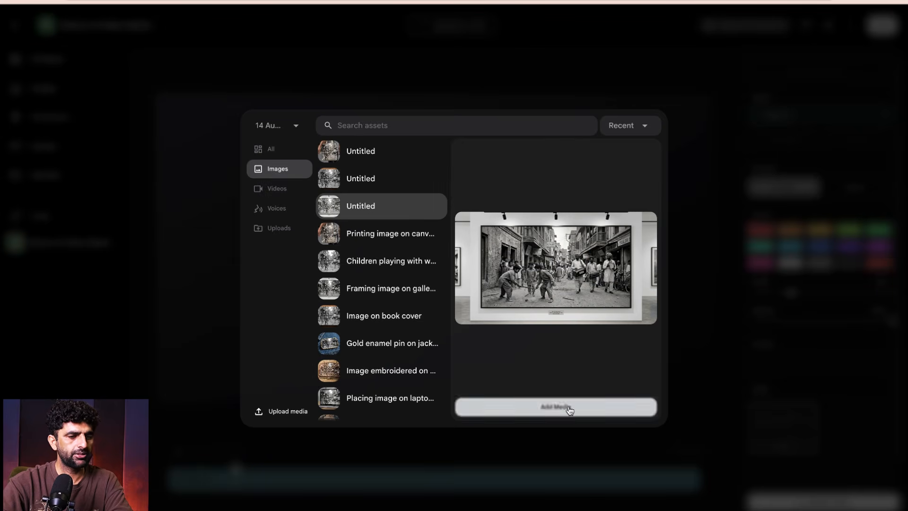
click(178, 452)
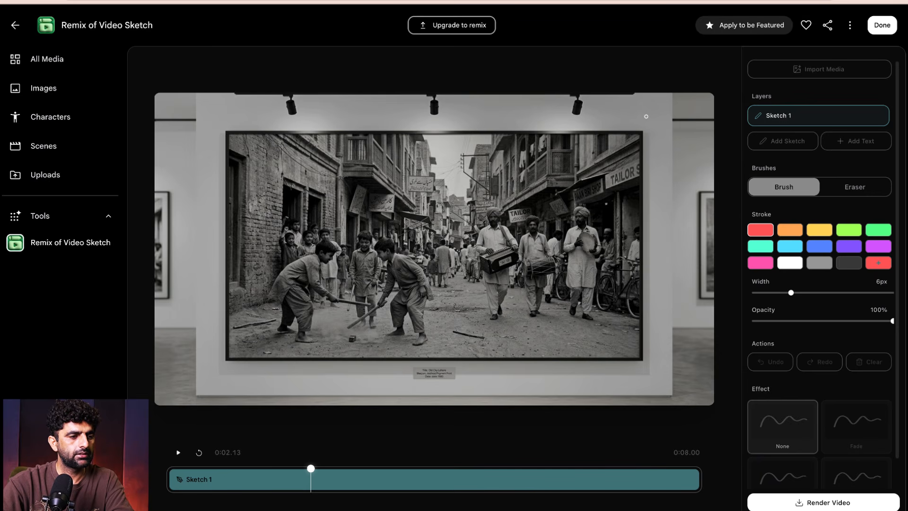
- Brush a wavy red line with short dashes beneath it across the gallery wall above the picture frame, 6 px wide
mouse_move(602, 112)
mouse_down()
mouse_move(395, 120)
mouse_move(289, 105)
mouse_up()
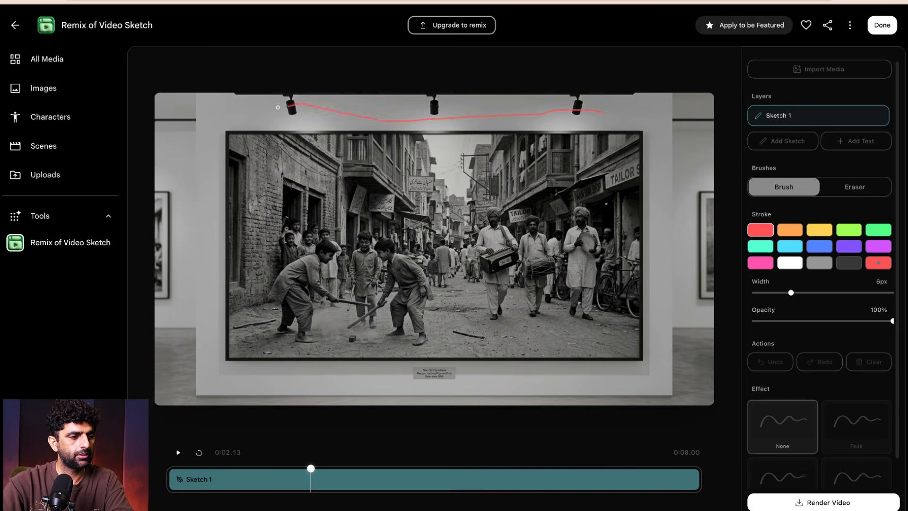
drag(210, 117, 210, 117)
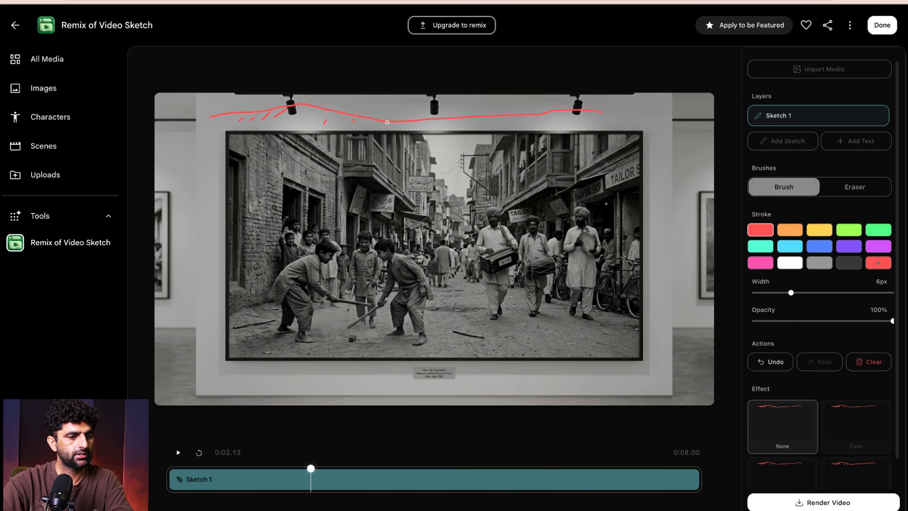
drag(425, 127, 431, 127)
drag(465, 127, 553, 123)
drag(572, 118, 613, 115)
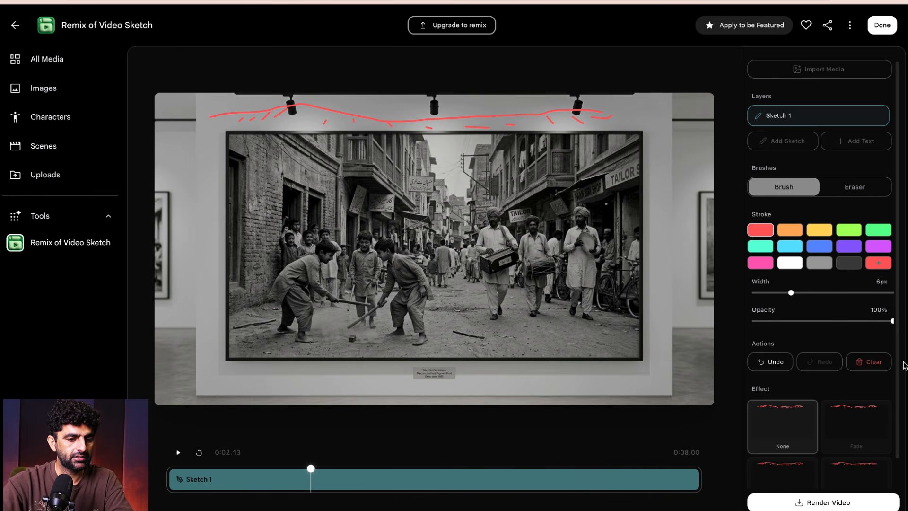
- Try the Fade, None and Jitter effects on the sketch and settle on Draw In
click(842, 432)
click(776, 438)
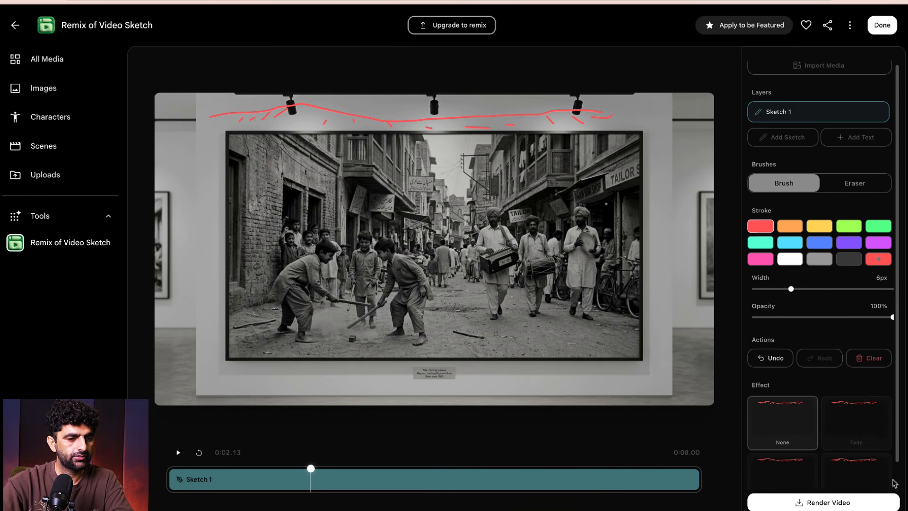
scroll(860, 449, down, 1)
click(849, 460)
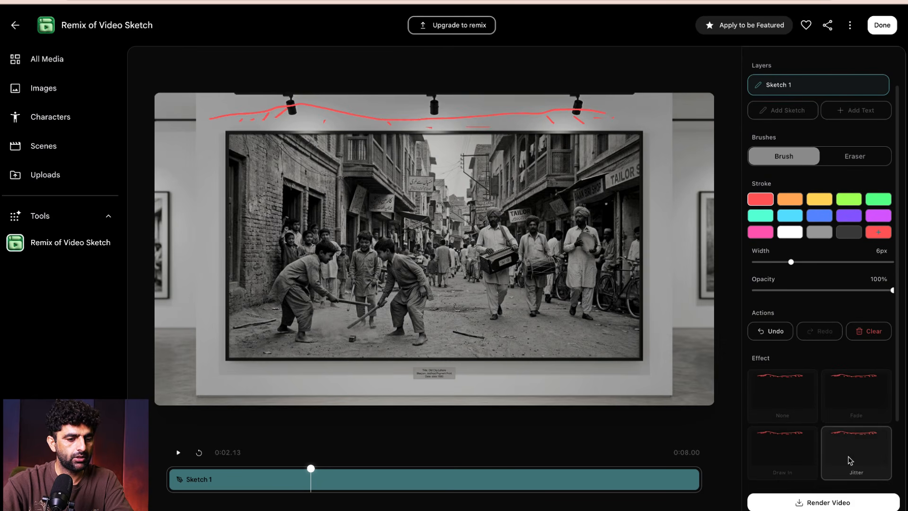
click(797, 459)
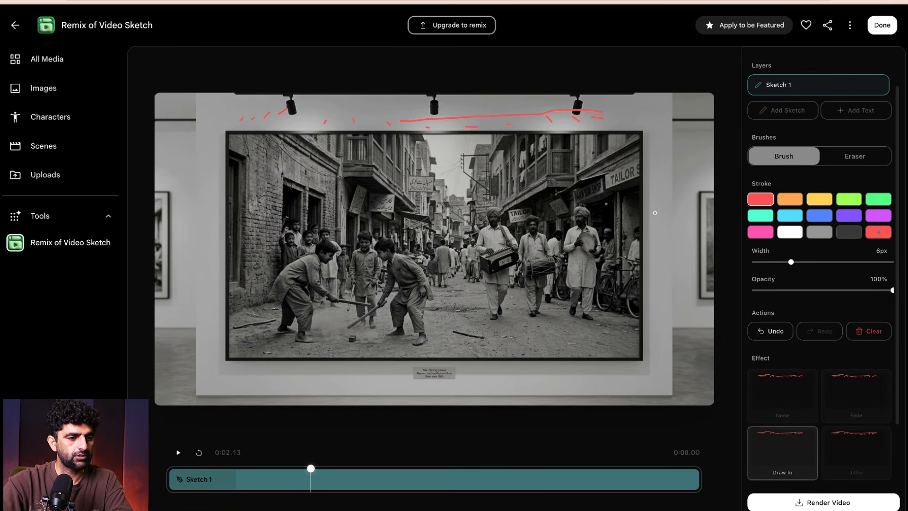
- Brush a rough red outline with inner strokes over the shop awning near the TAILOR sign in the framed photo
drag(589, 185, 641, 225)
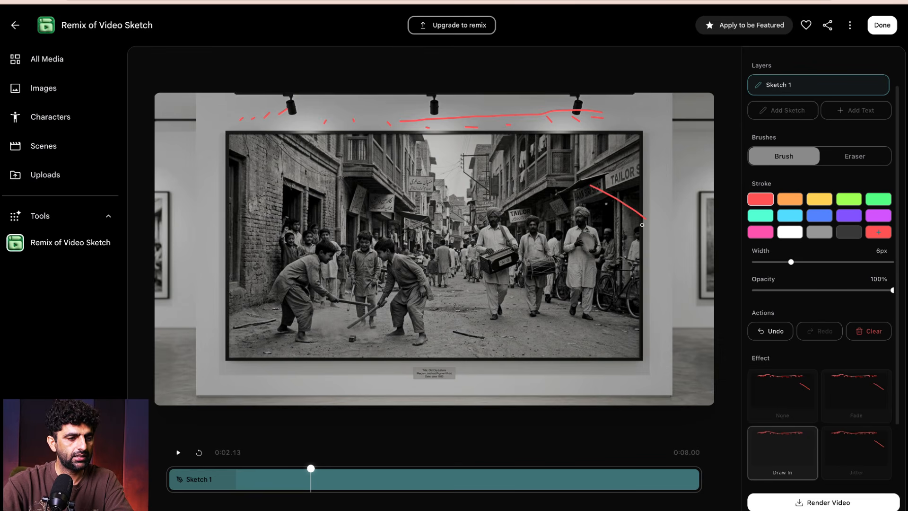
mouse_move(598, 164)
mouse_down()
mouse_move(531, 175)
mouse_move(549, 229)
mouse_up()
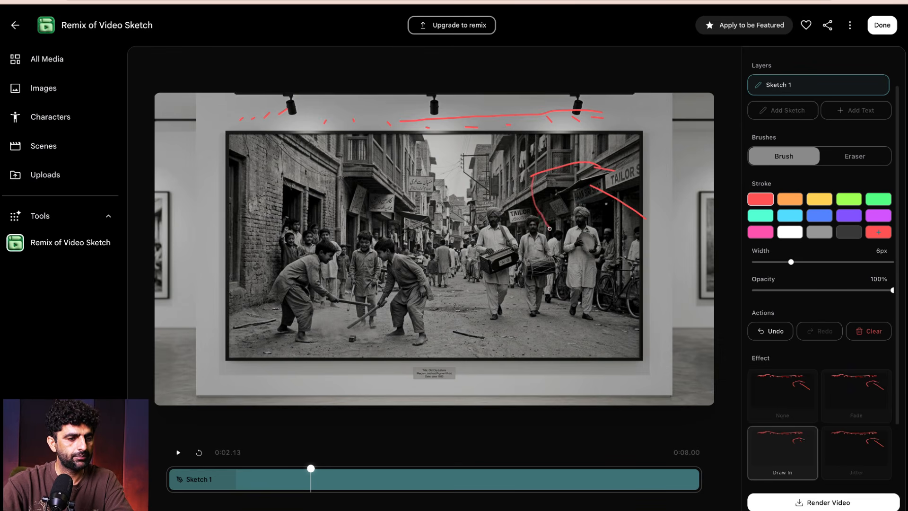
mouse_move(550, 175)
mouse_down()
mouse_move(576, 180)
mouse_move(563, 189)
mouse_move(581, 198)
mouse_move(622, 208)
mouse_up()
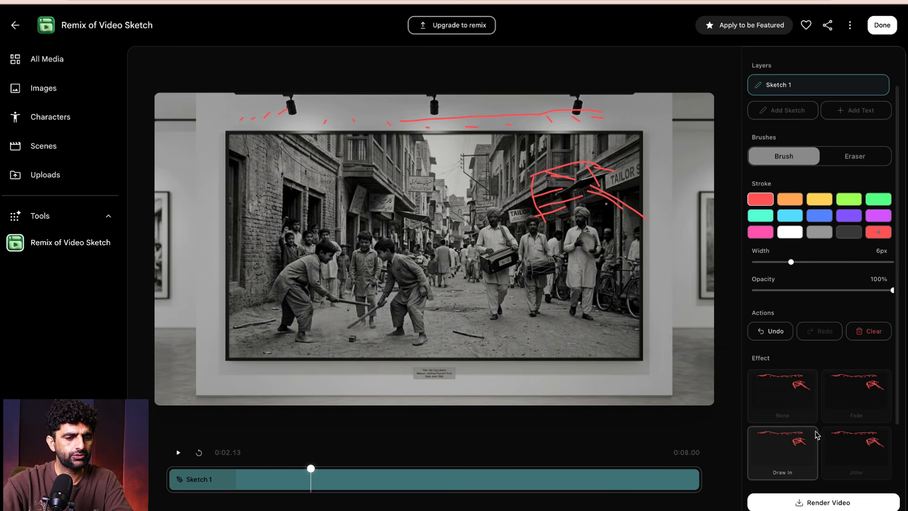
- Set the sketch's effect to None and brush a short teal zigzag on the ground beneath the drummers in the framed photo
click(825, 456)
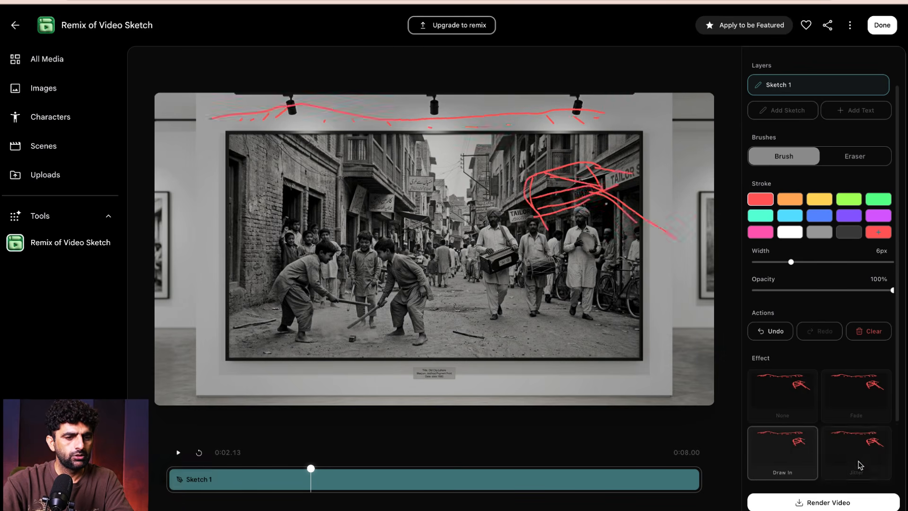
click(806, 411)
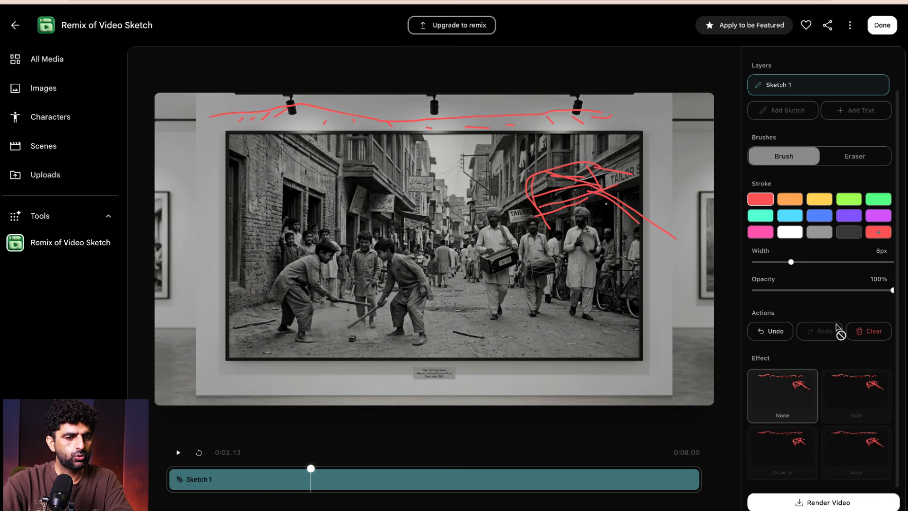
scroll(804, 264, up, 1)
click(789, 217)
click(819, 216)
click(849, 216)
click(878, 217)
click(756, 250)
click(760, 233)
drag(516, 293, 550, 315)
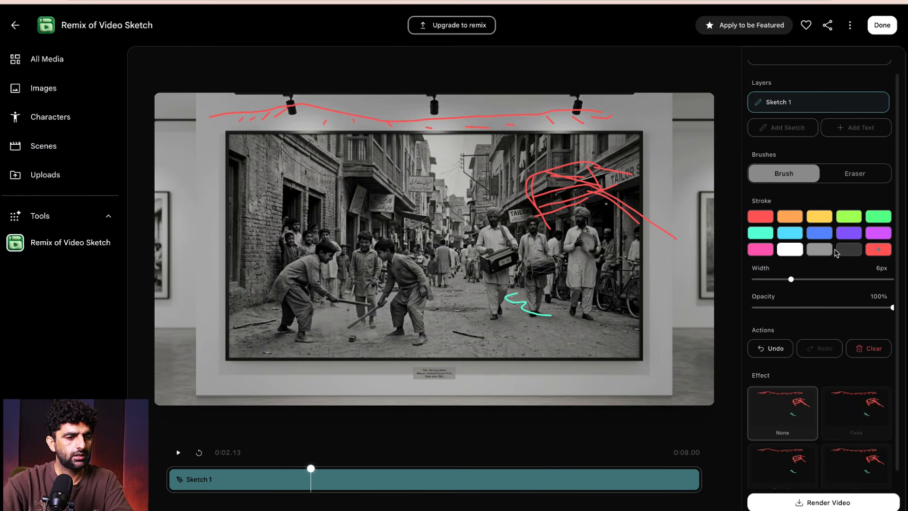
- Brush a blue crossed mark with a curved stroke over the street centre, plus two blue hook-shaped strokes above it near the shop signs
click(875, 250)
click(821, 237)
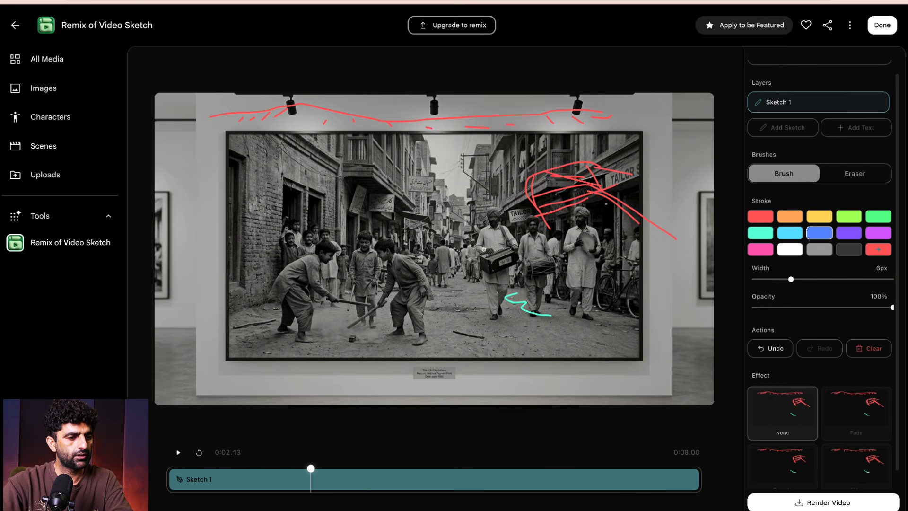
drag(447, 260, 492, 341)
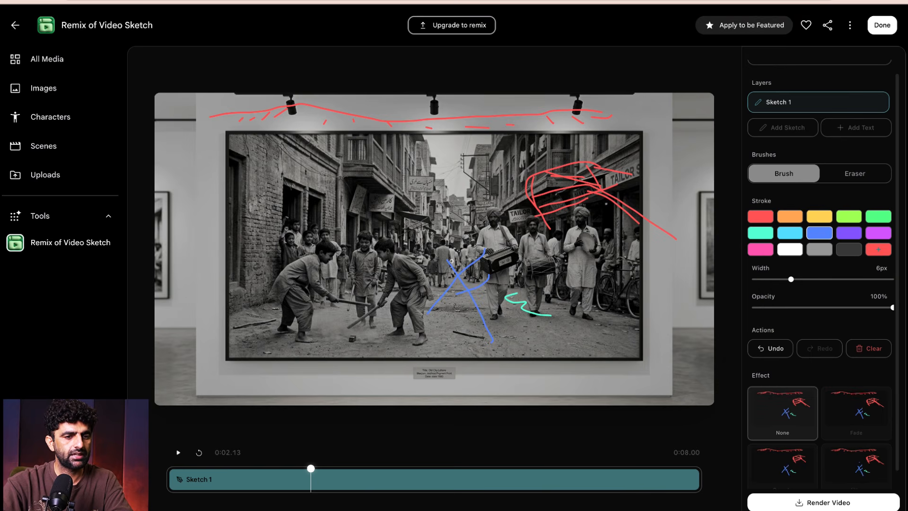
drag(419, 185, 461, 229)
drag(438, 195, 422, 207)
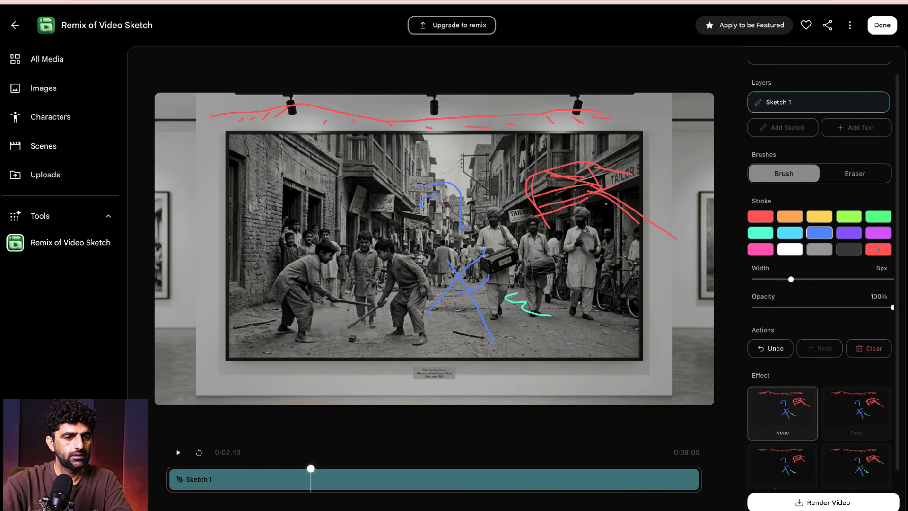
- Leave the Video Sketch tool, browse the video templates and open Video Resizer
scroll(887, 123, up, 1)
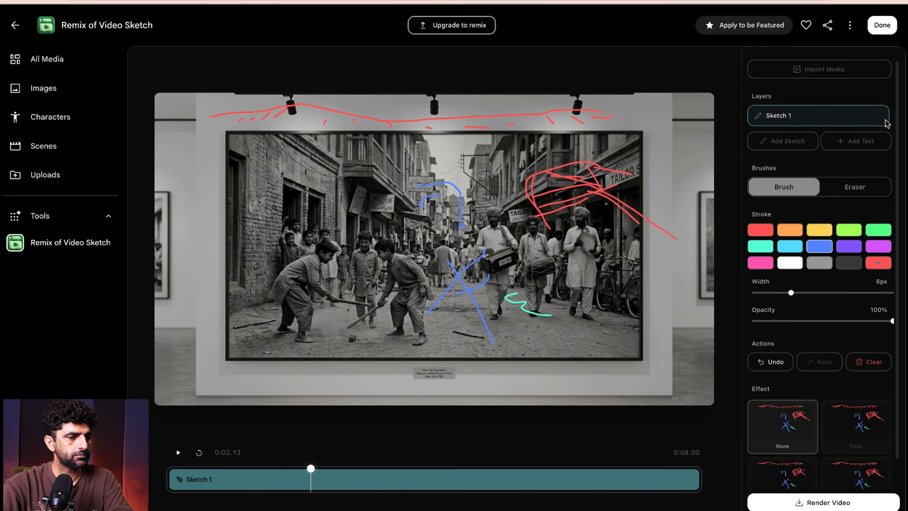
click(16, 26)
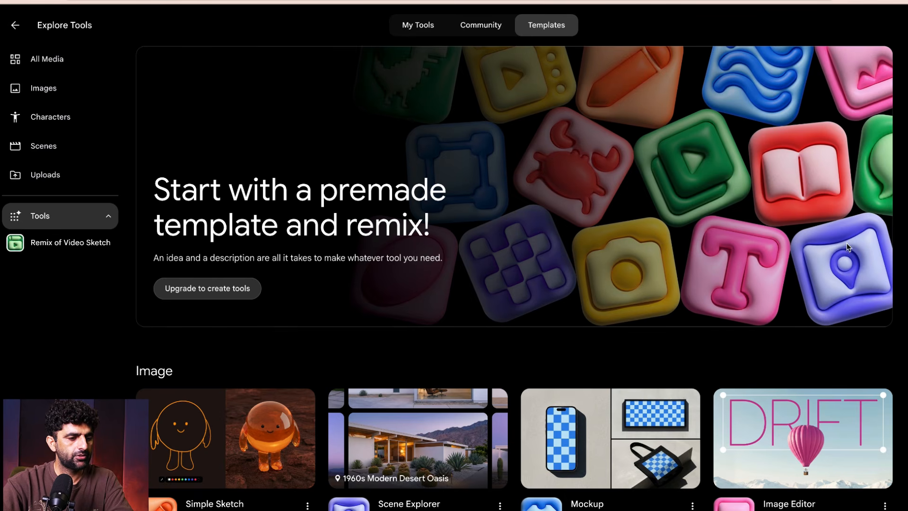
scroll(847, 247, down, 10)
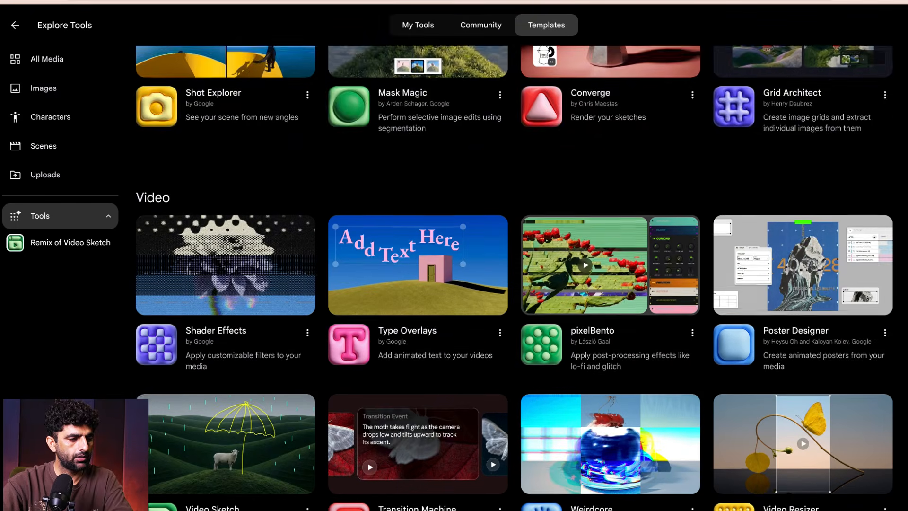
scroll(520, 274, down, 3)
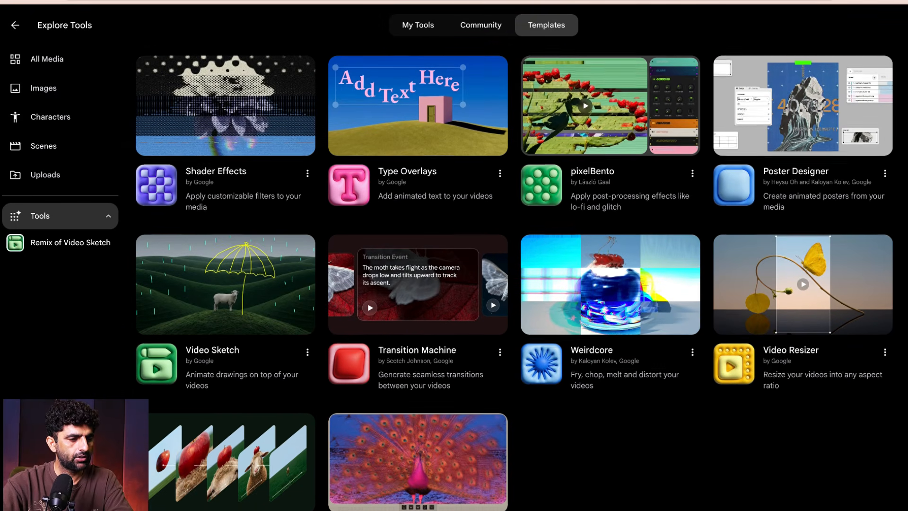
scroll(520, 274, down, 1)
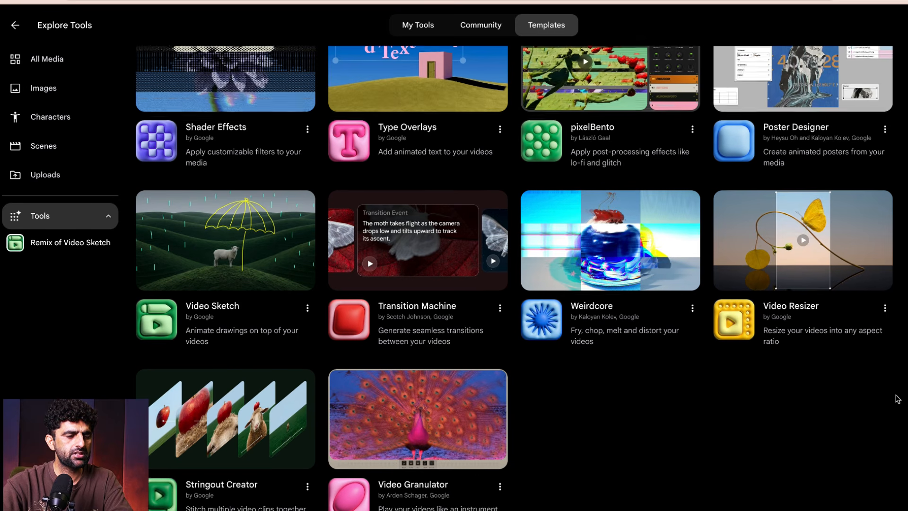
scroll(815, 409, down, 2)
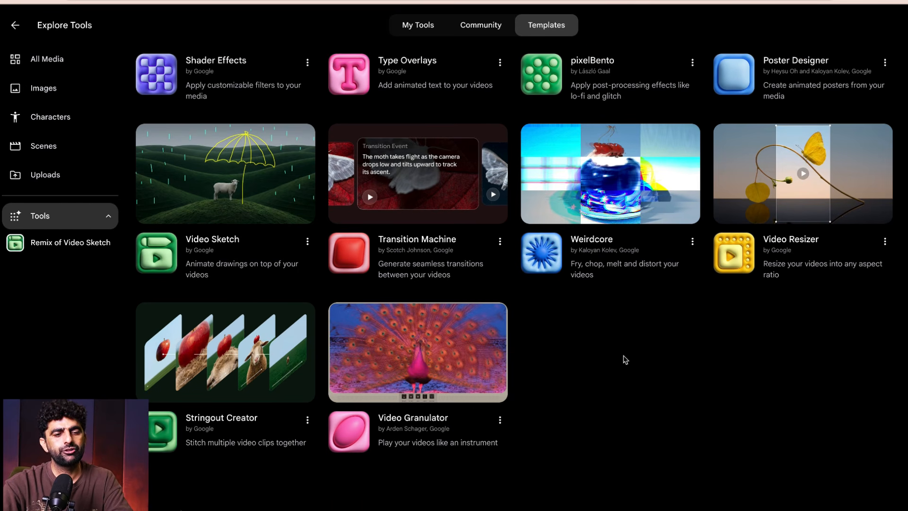
click(801, 190)
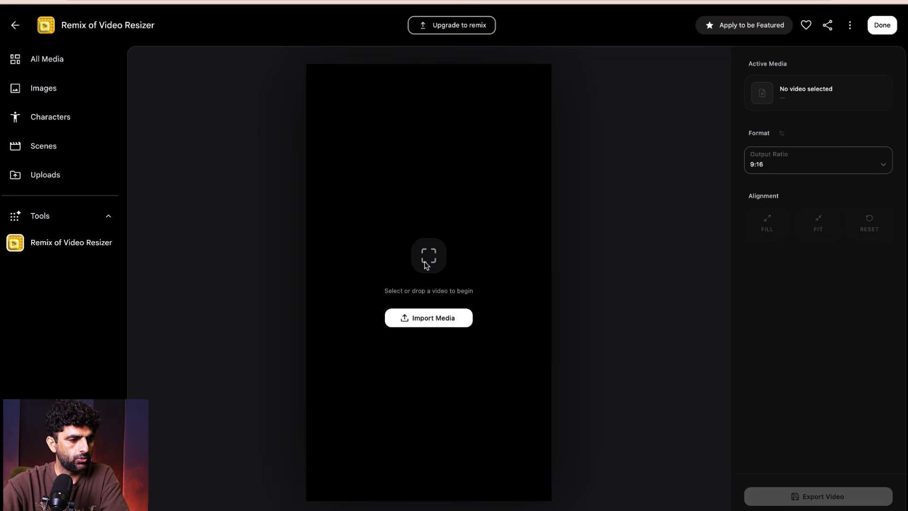
- Import the video 0809, showing the Ethiopia coffee-origin collage, into Video Resizer
click(429, 317)
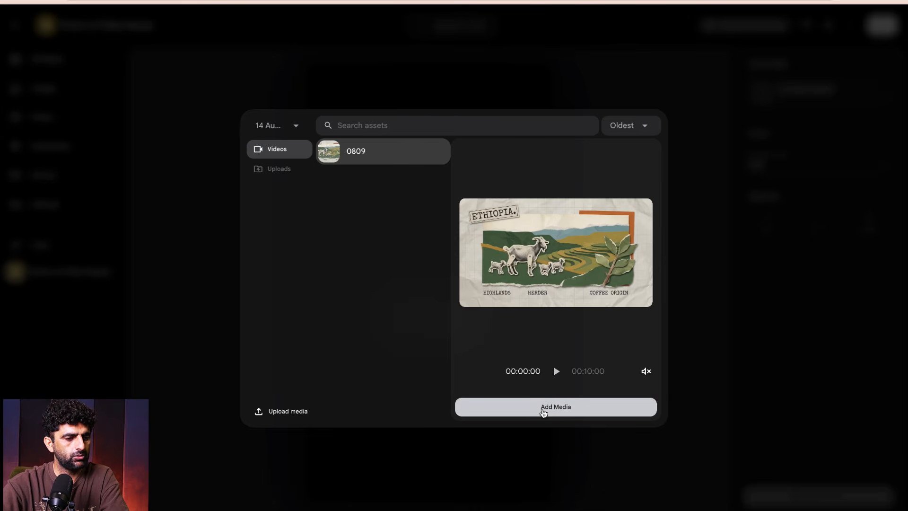
click(553, 407)
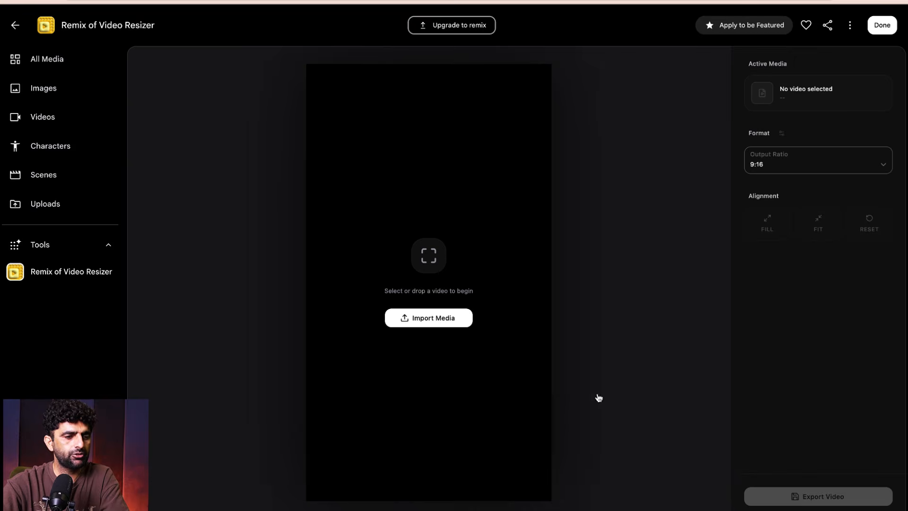
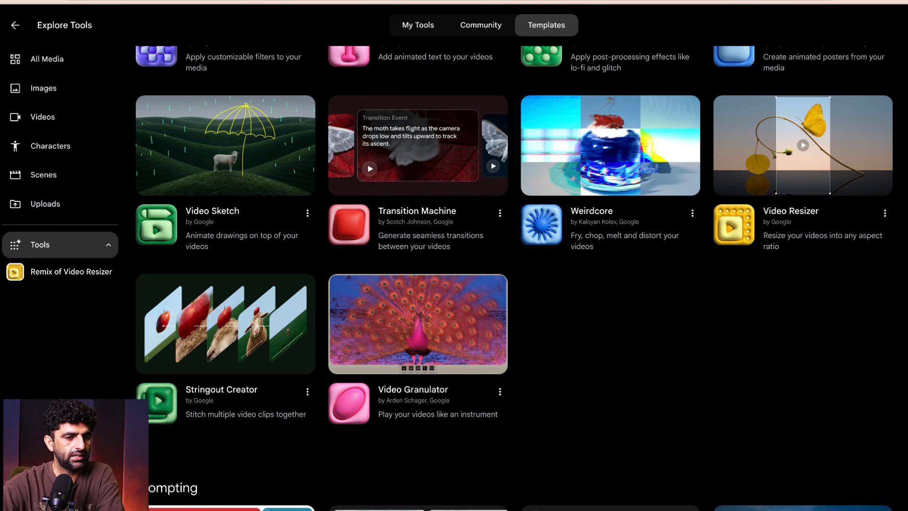
- Open pixelBento from the video templates and load the video 0809 into it
scroll(513, 278, down, 2)
scroll(514, 278, up, 5)
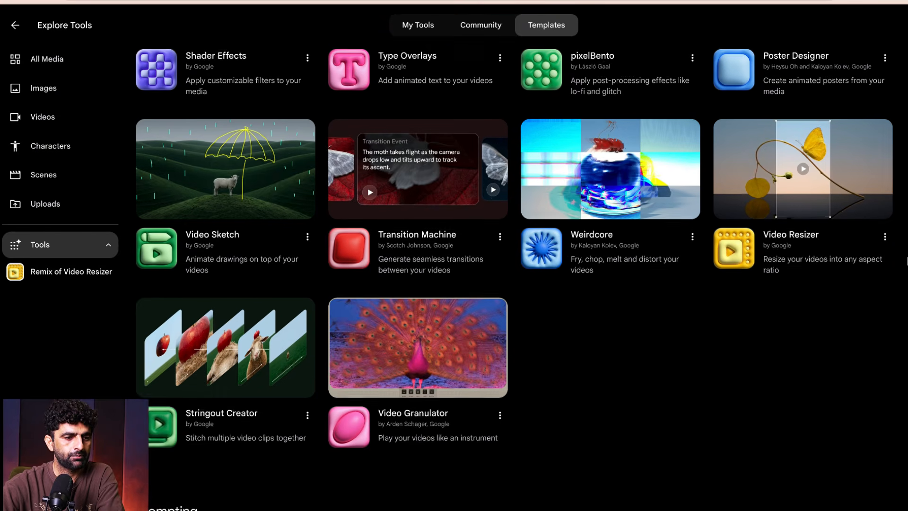
scroll(907, 261, up, 2)
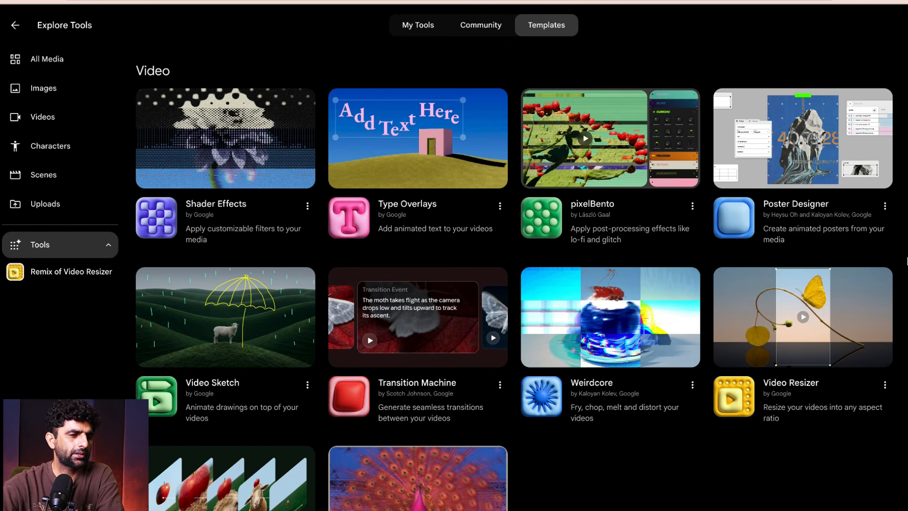
click(633, 175)
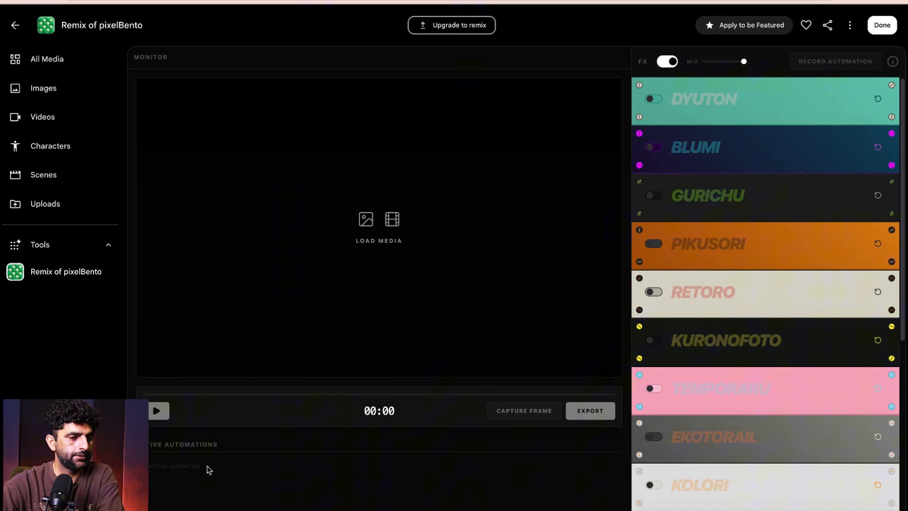
click(384, 225)
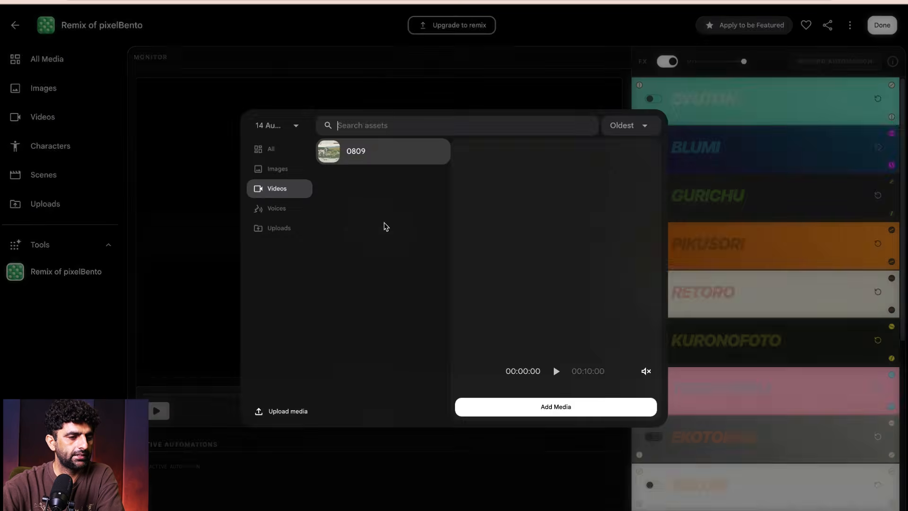
click(545, 408)
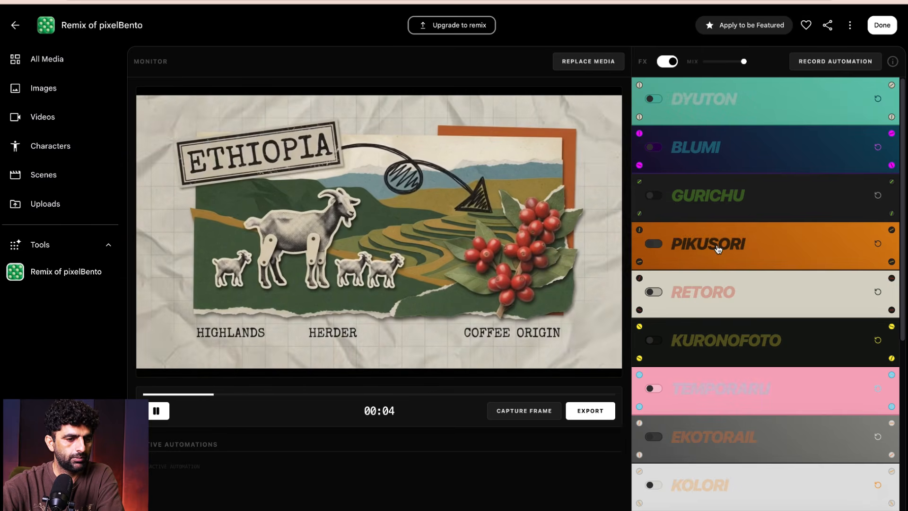
- Expand the Pikusori controls and preview the Gurichu, Blumi and Dyuton effects one at a time, switching each off again
click(715, 246)
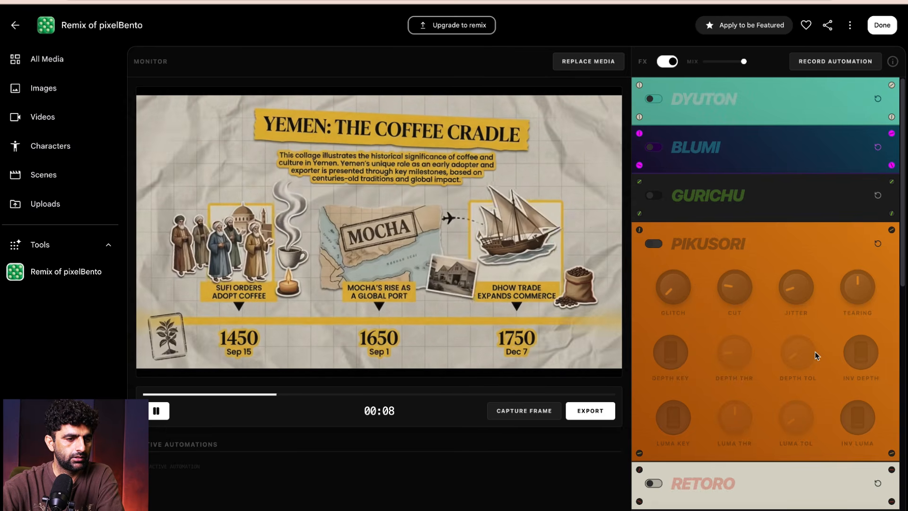
click(655, 195)
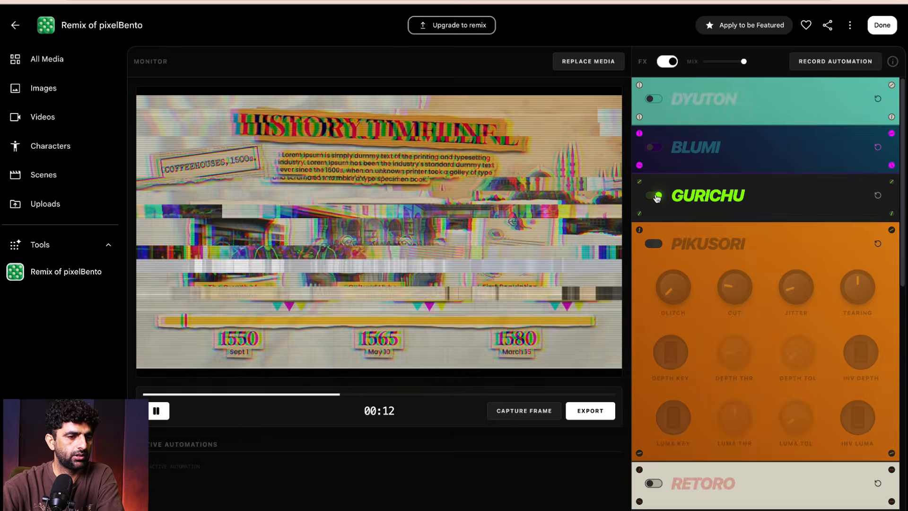
click(655, 195)
click(655, 148)
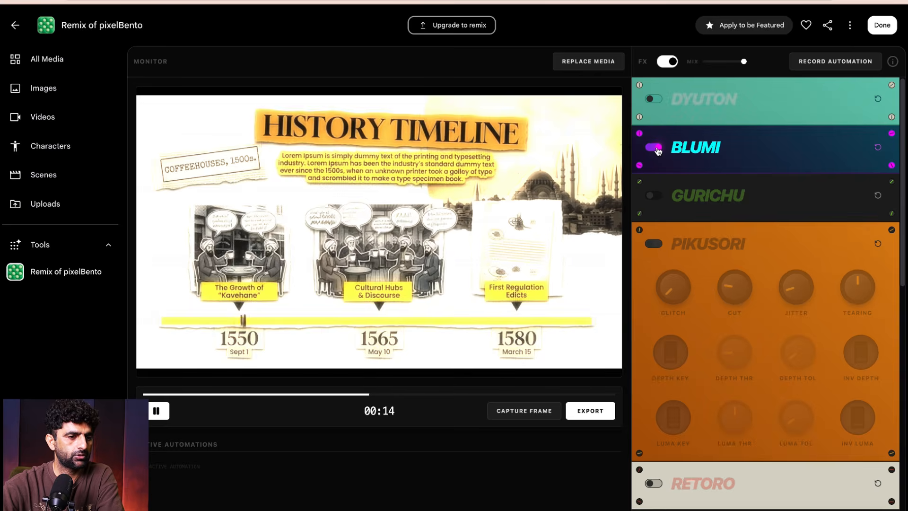
click(655, 148)
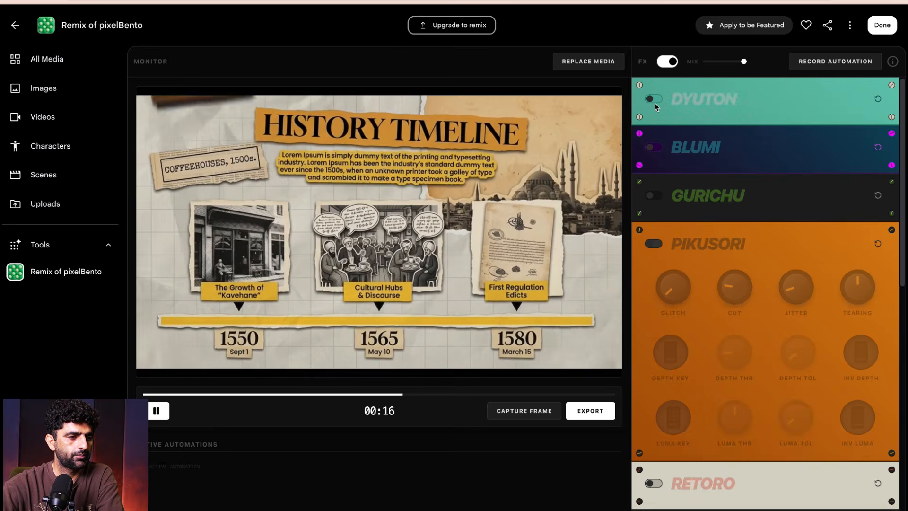
click(655, 99)
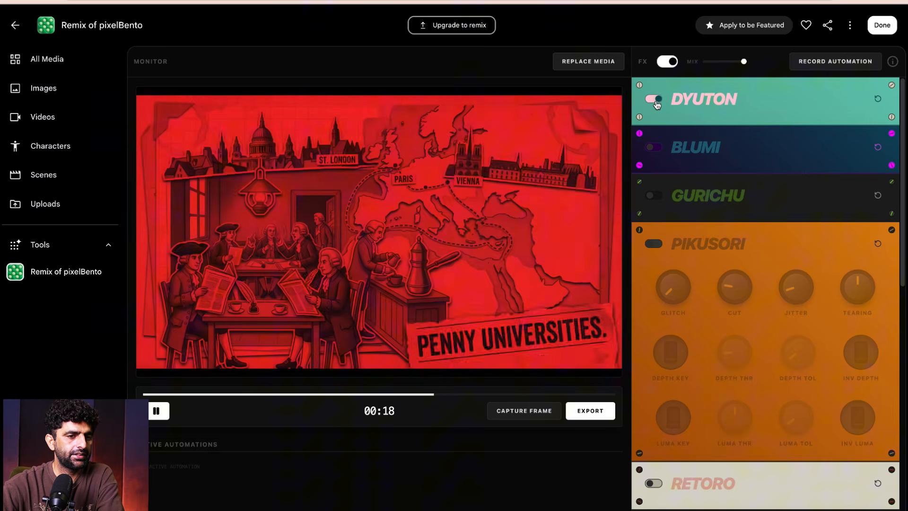
click(653, 100)
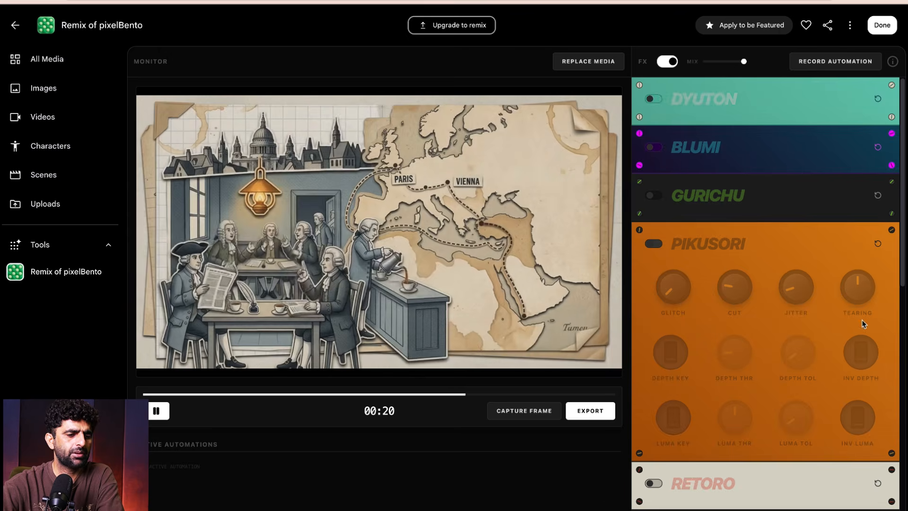
- Preview the Komorebi and Kuromasuma effects on the video one at a time, switching each off again
scroll(863, 324, down, 12)
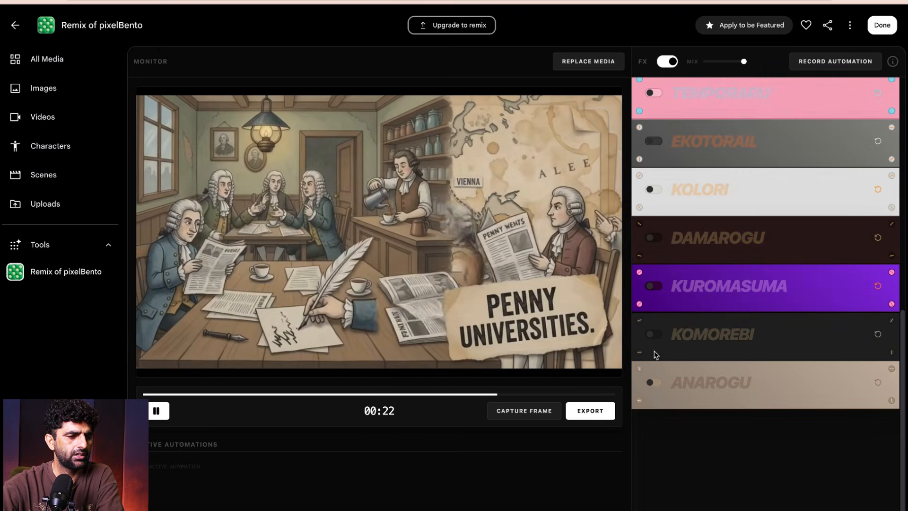
click(654, 336)
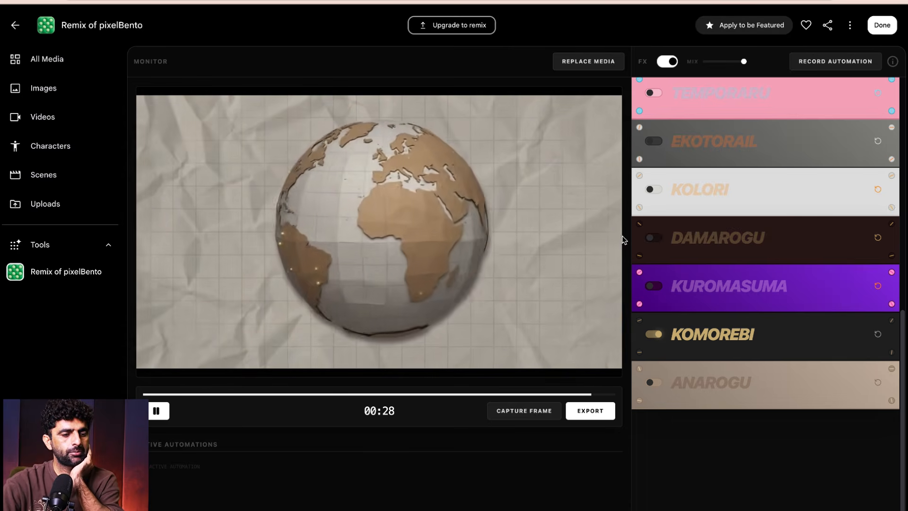
click(652, 336)
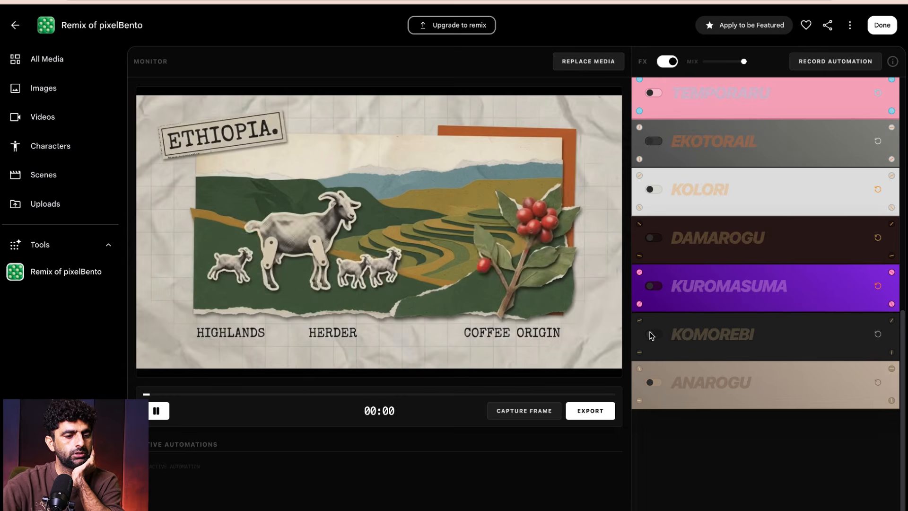
click(654, 286)
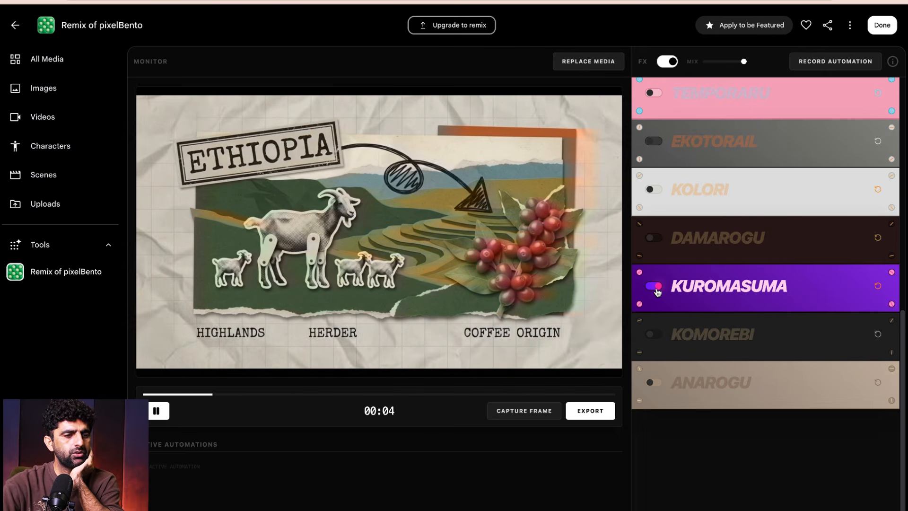
click(654, 286)
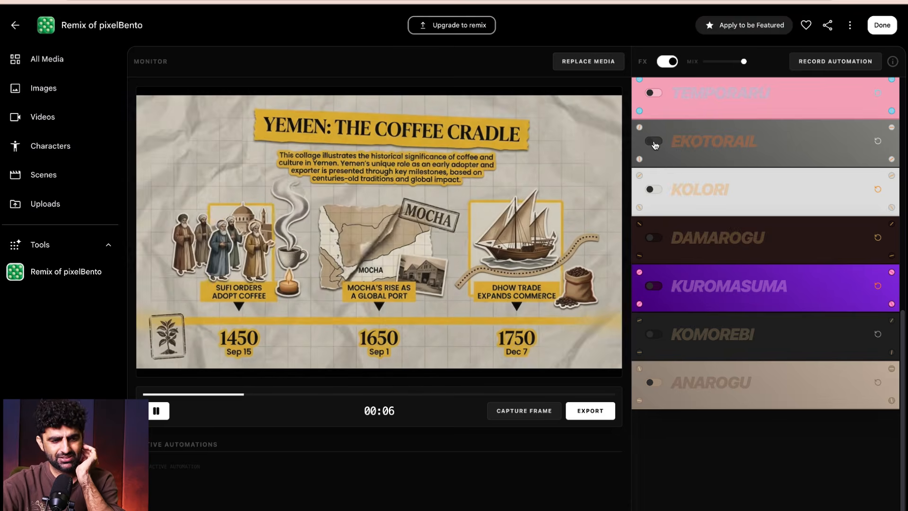
- Turn on the Ekotorail effect and replay the video from near its beginning
click(652, 141)
scroll(739, 189, up, 2)
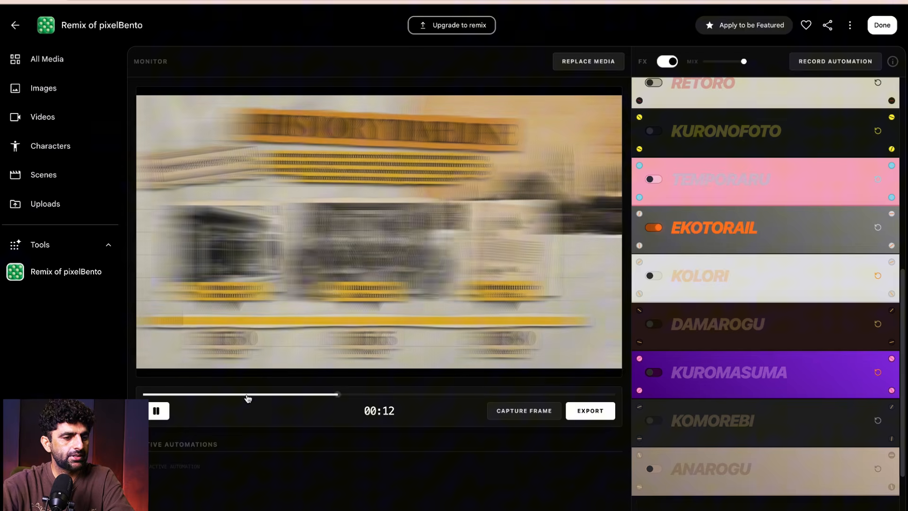
click(226, 395)
click(151, 394)
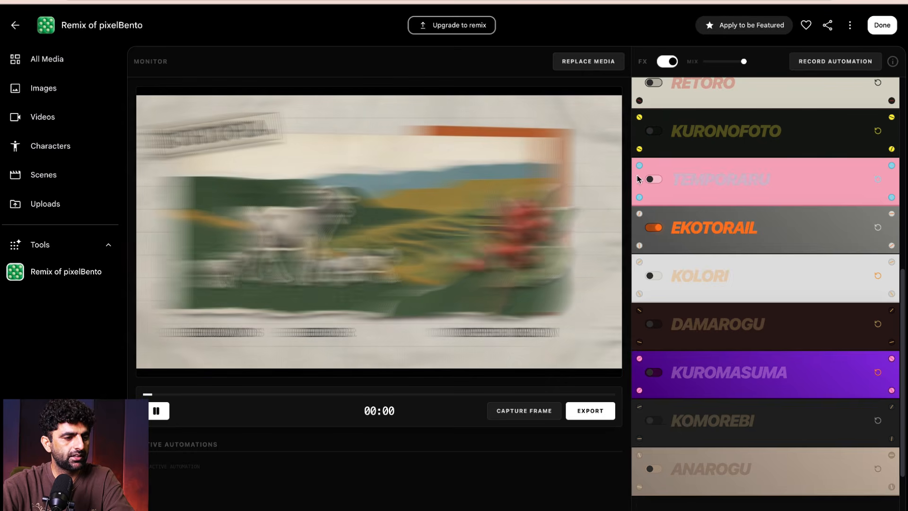
- Stack the Temporaru, Retoro and Pikusori effects on top of Ekotorail, and briefly toggle Gurichu on and off
click(660, 180)
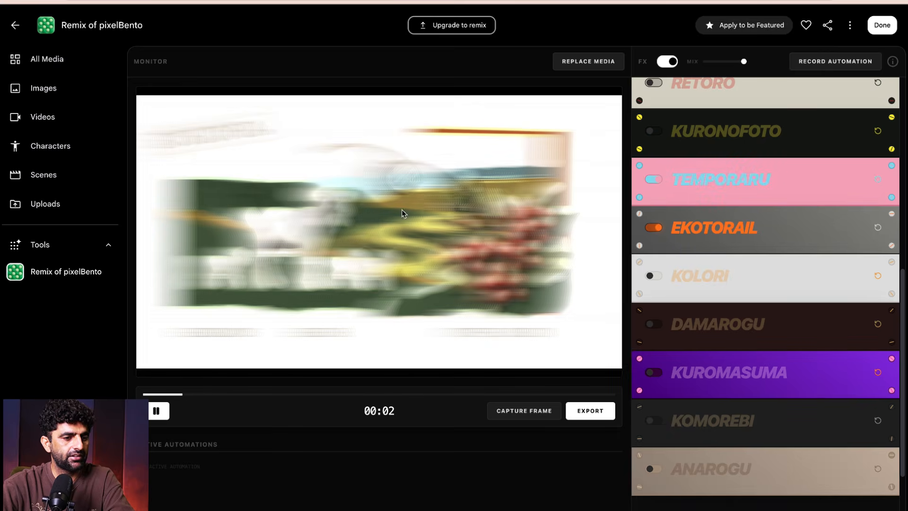
scroll(652, 194, up, 2)
click(654, 163)
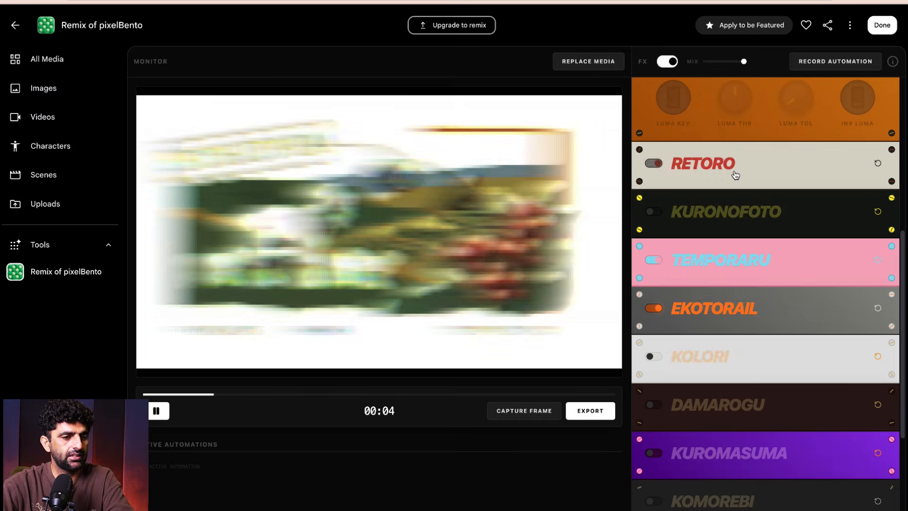
scroll(648, 263, up, 3)
scroll(704, 222, up, 3)
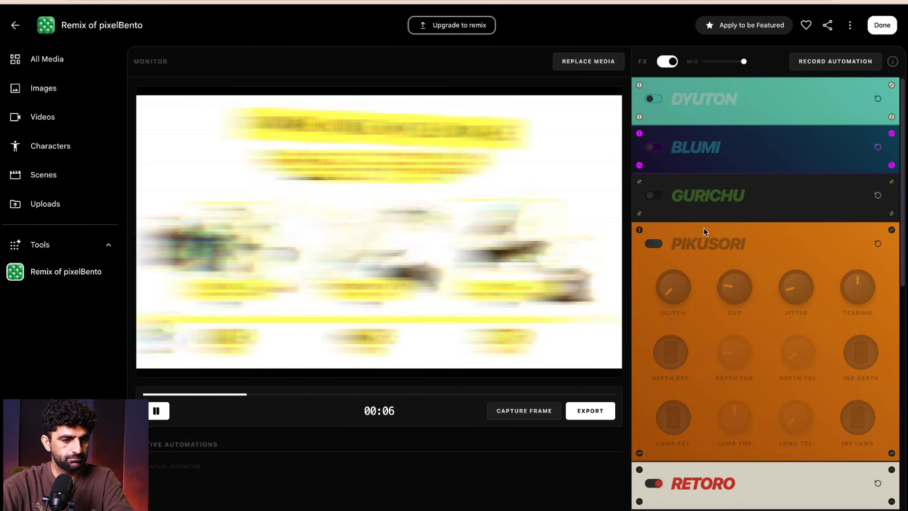
click(655, 243)
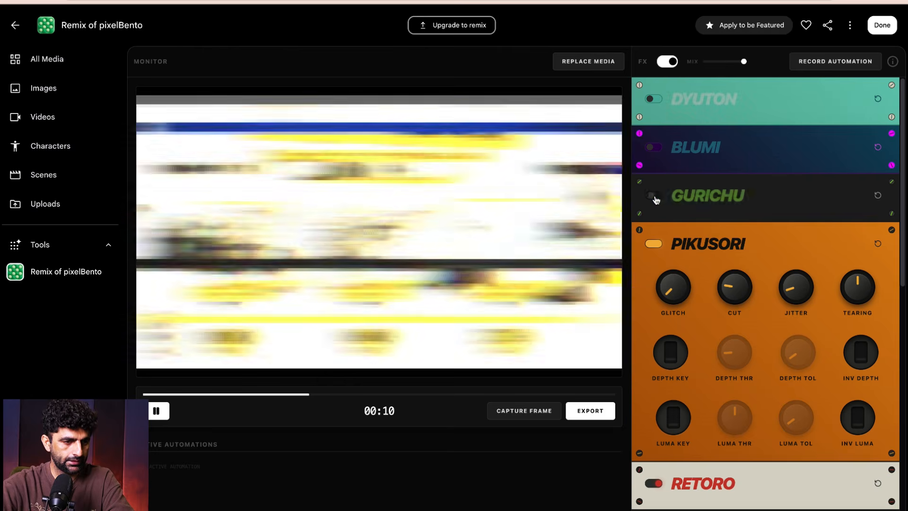
click(654, 195)
click(653, 195)
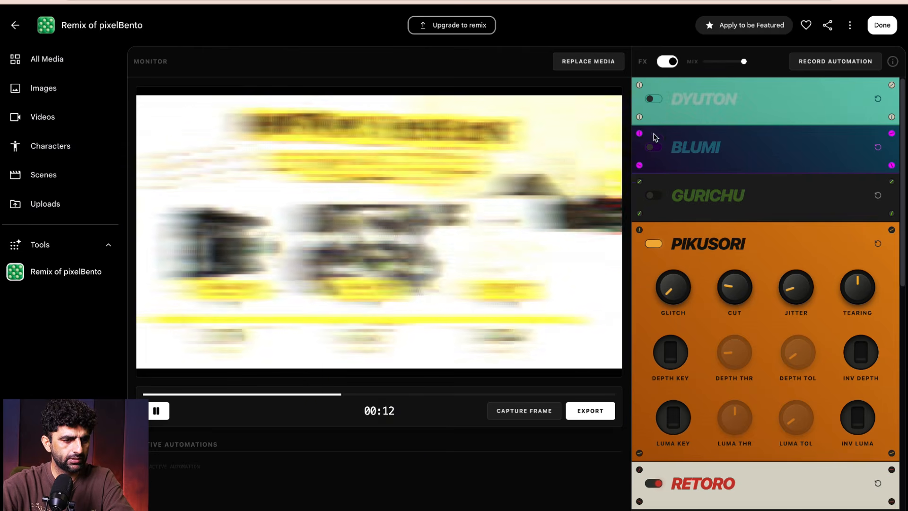
- Switch off the Pikusori, Retoro, Temporaru and Ekotorail effects, and look through the rest of the effect list
scroll(693, 218, down, 2)
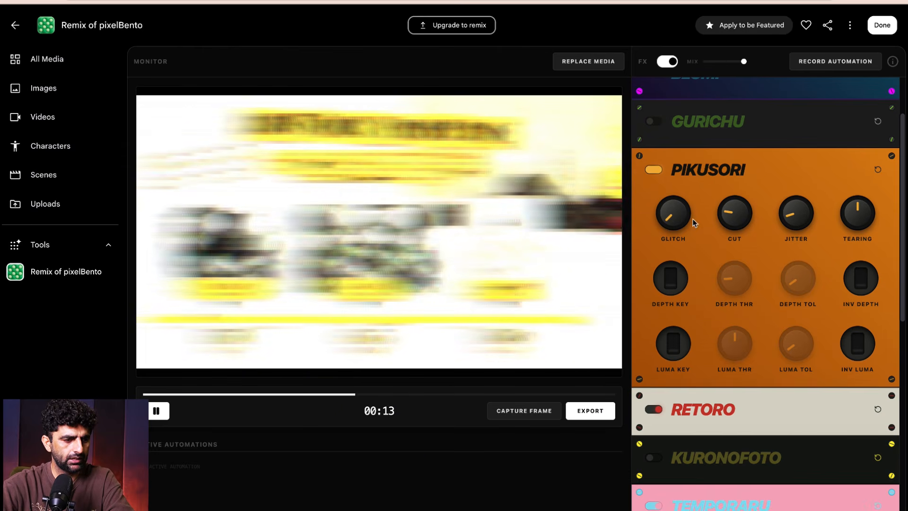
click(653, 170)
scroll(778, 235, down, 2)
click(709, 331)
scroll(735, 321, down, 2)
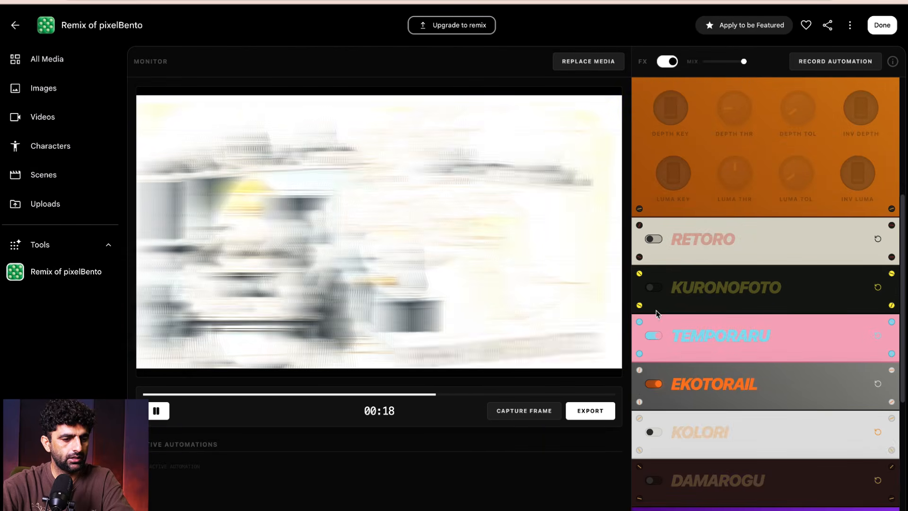
click(652, 339)
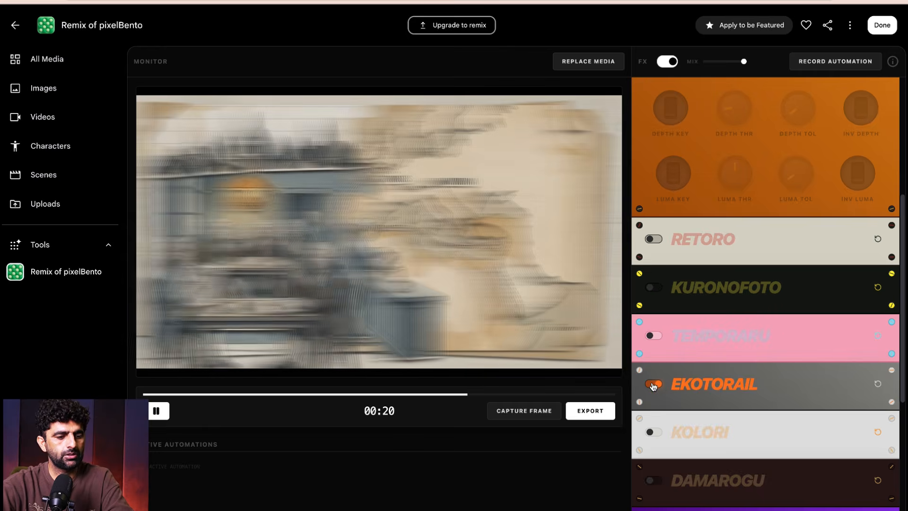
click(654, 383)
scroll(764, 336, down, 2)
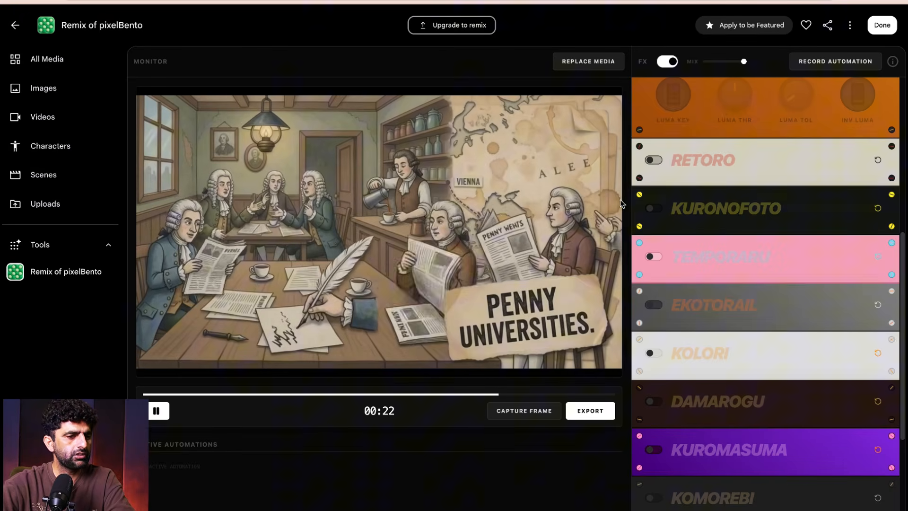
scroll(828, 236, down, 4)
scroll(806, 189, up, 8)
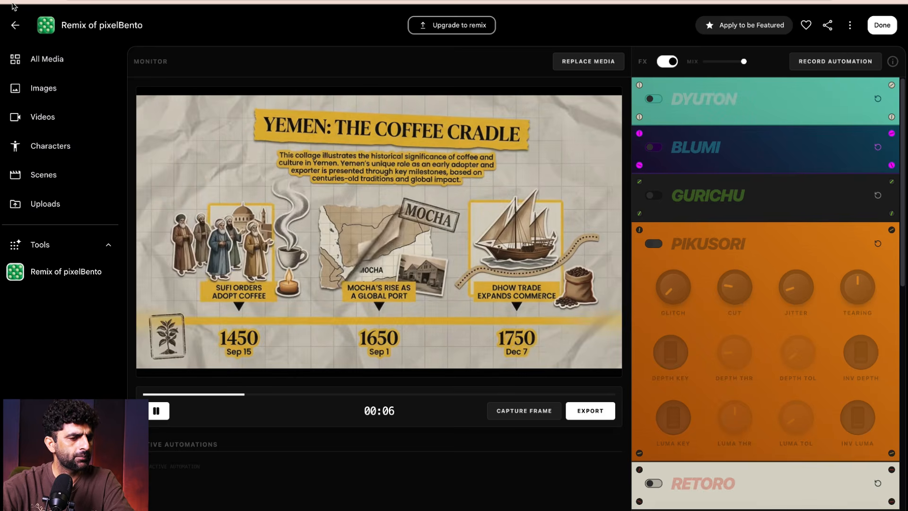
- Leave pixelBento and open Poster Designer from the video templates
click(17, 26)
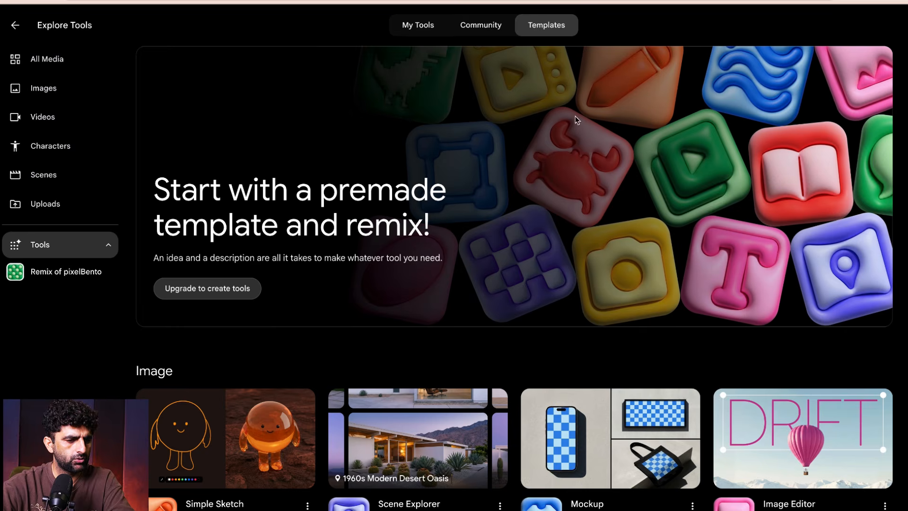
scroll(577, 120, down, 14)
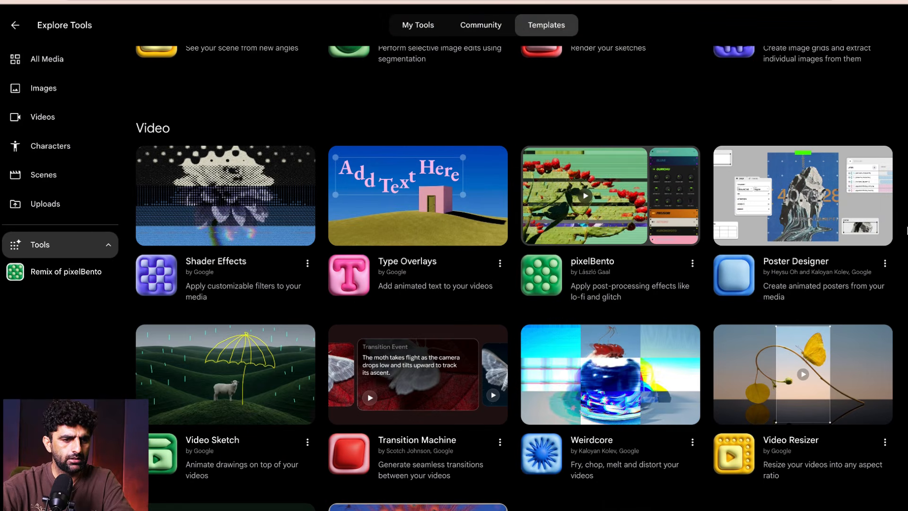
scroll(520, 274, down, 2)
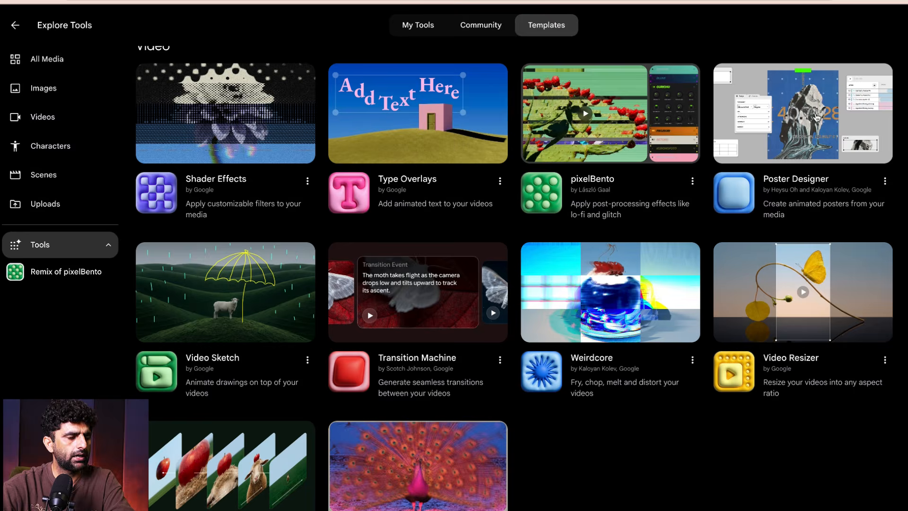
click(815, 115)
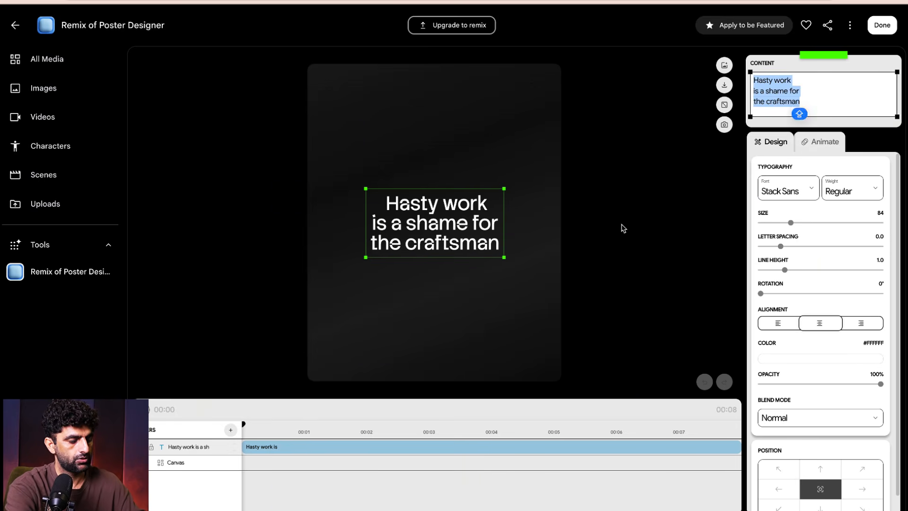
- Replace the poster's placeholder text with "Video editor in 2026"
text(Video e)
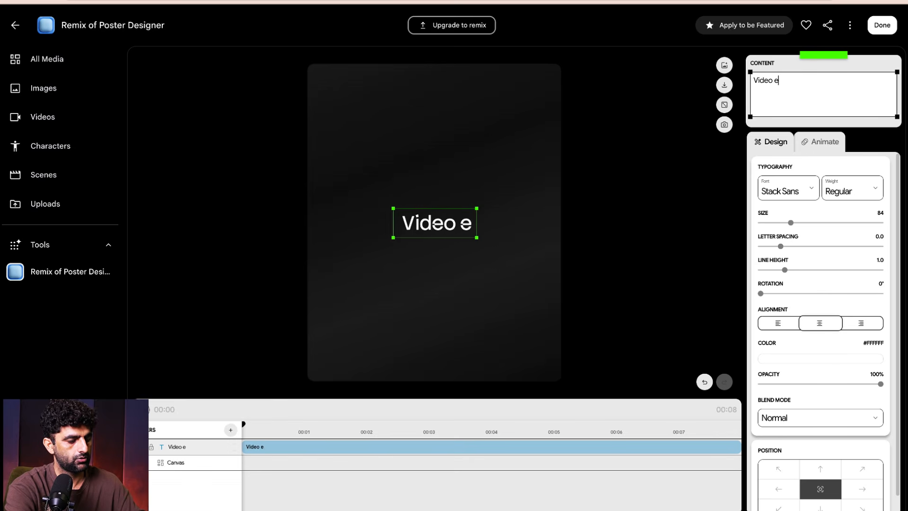
text(ditor in )
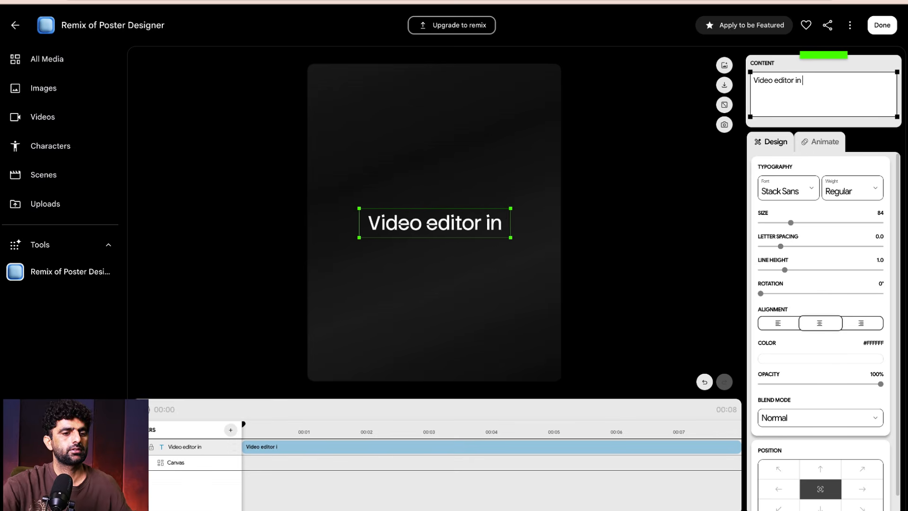
text(2026)
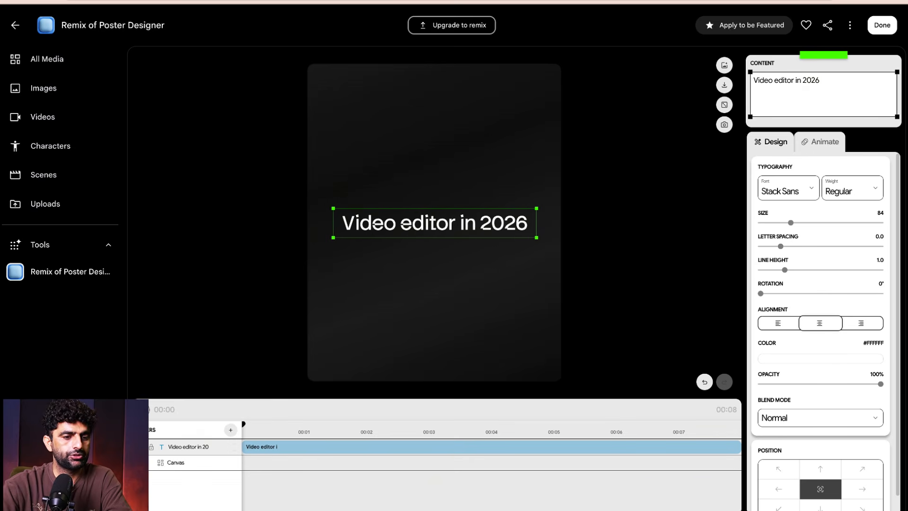
- Try the Bitcount Grid font on the poster text with its letter spacing tightened to -4.8
click(813, 189)
click(784, 234)
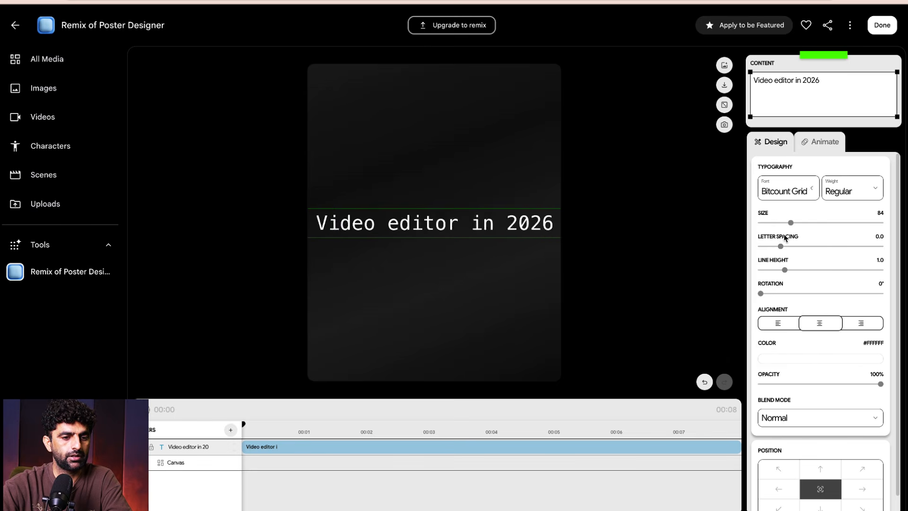
click(879, 190)
click(844, 214)
mouse_move(780, 246)
mouse_down()
mouse_move(804, 246)
mouse_move(763, 251)
mouse_move(776, 252)
mouse_up()
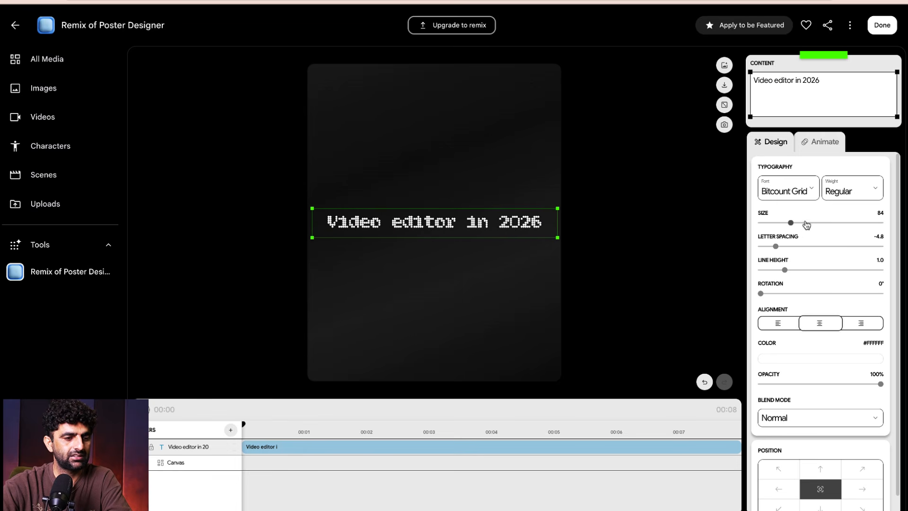
- Try the Michroma font on the poster text, and switch it to Black Ops
click(808, 196)
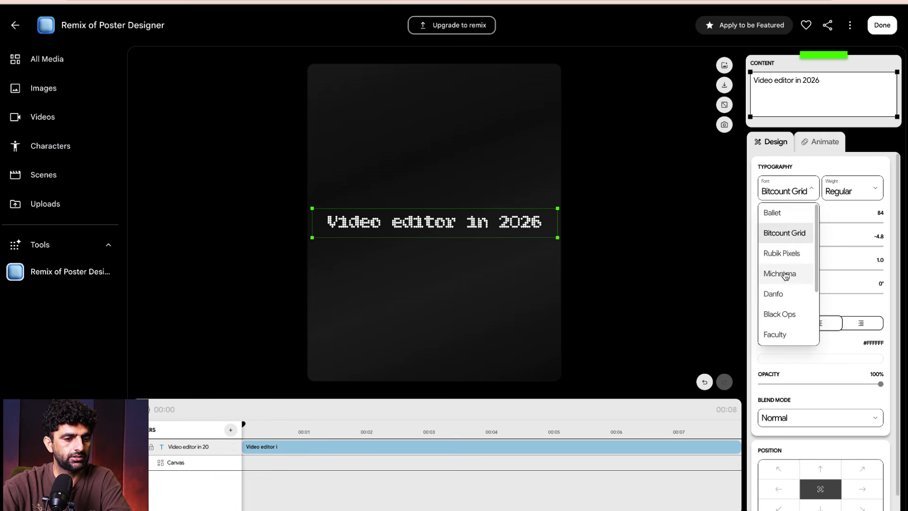
click(784, 274)
click(805, 200)
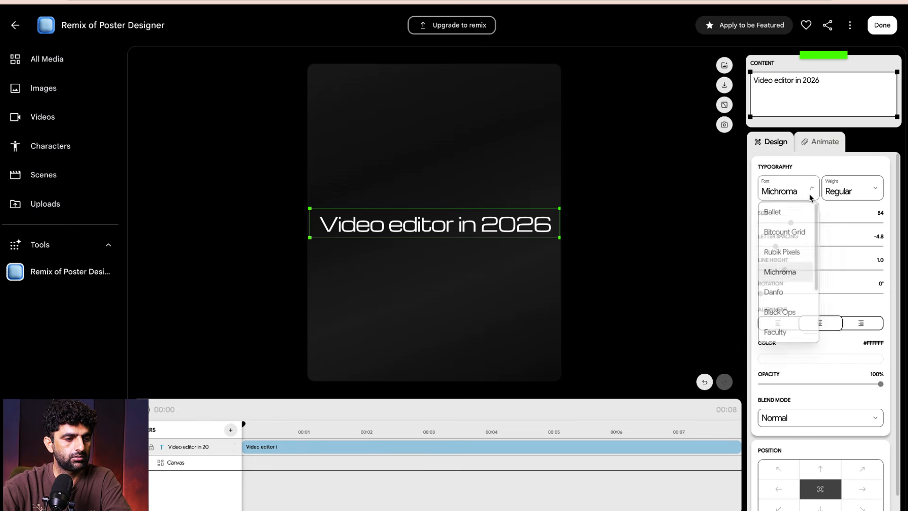
click(790, 313)
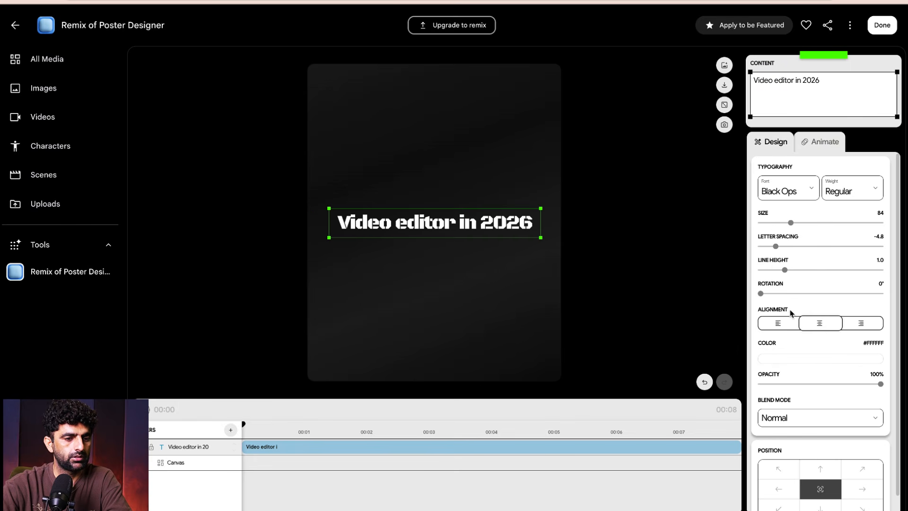
- Set the poster text's size to 95 and its letter spacing to -2.6
drag(780, 247, 795, 225)
scroll(791, 285, down, 1)
drag(766, 279, 748, 276)
drag(682, 280, 705, 296)
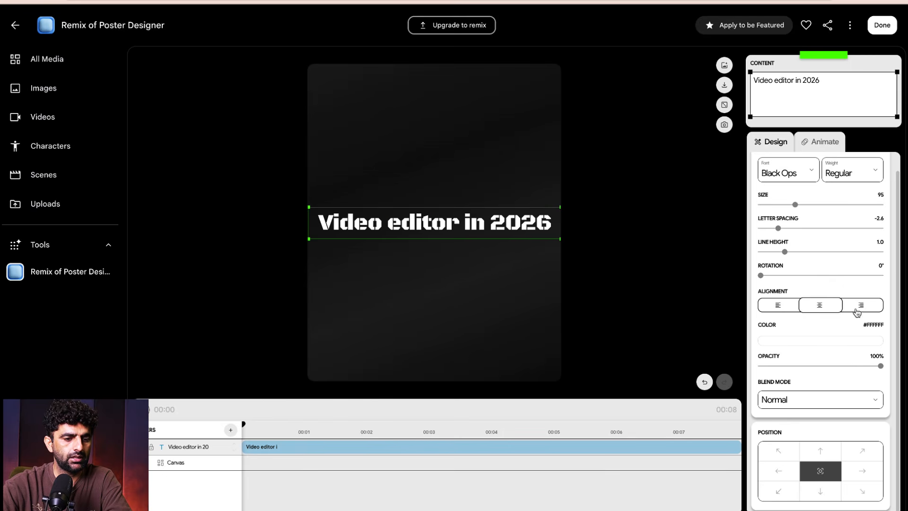
- Change the poster text's color to the muted red #BE5555
click(853, 344)
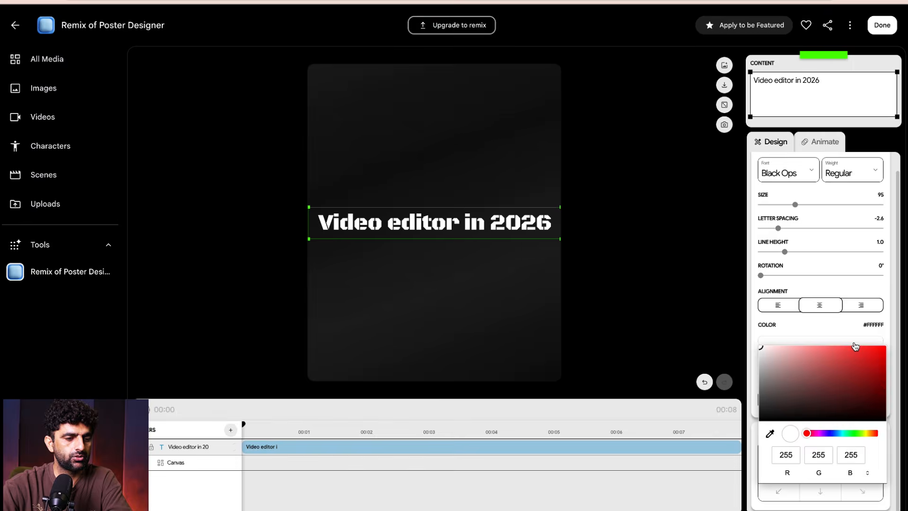
click(852, 364)
click(872, 390)
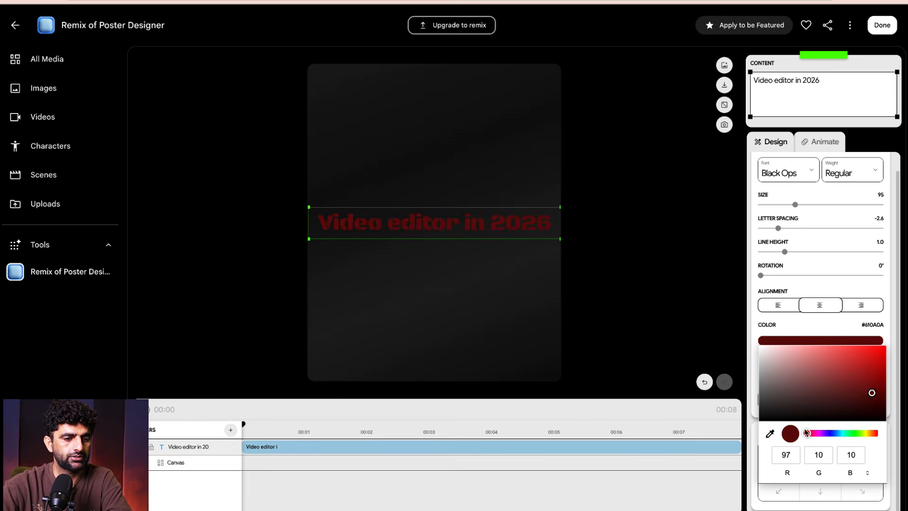
drag(873, 386, 832, 368)
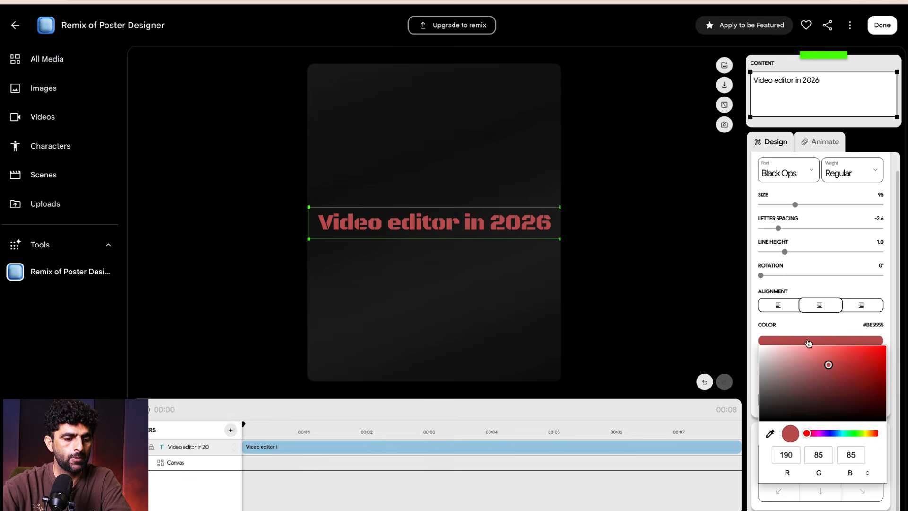
click(818, 324)
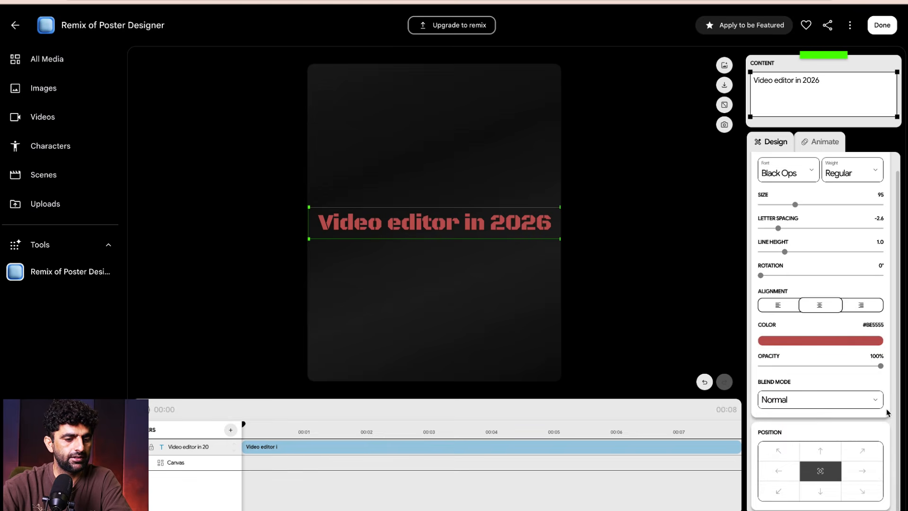
- Try several preset positions for the poster text, and anchor it to the poster's bottom-right corner
click(831, 454)
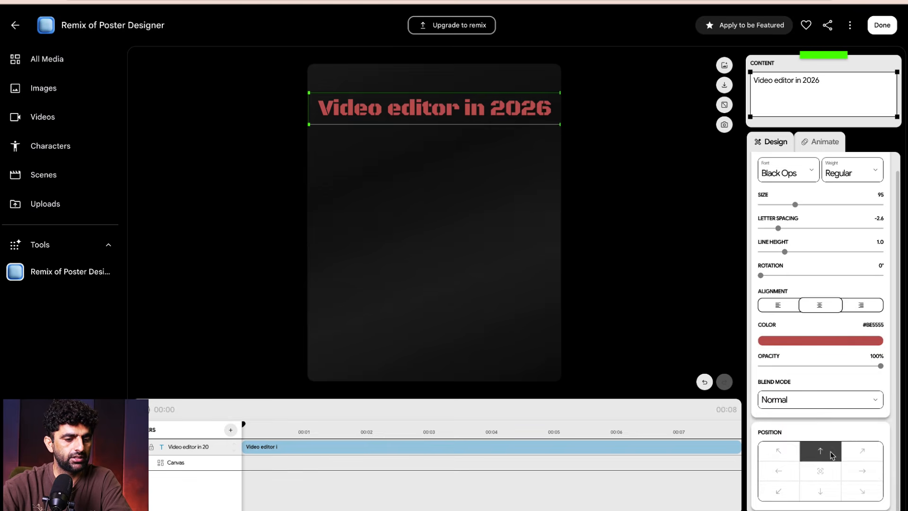
click(778, 477)
click(776, 492)
click(820, 491)
click(861, 490)
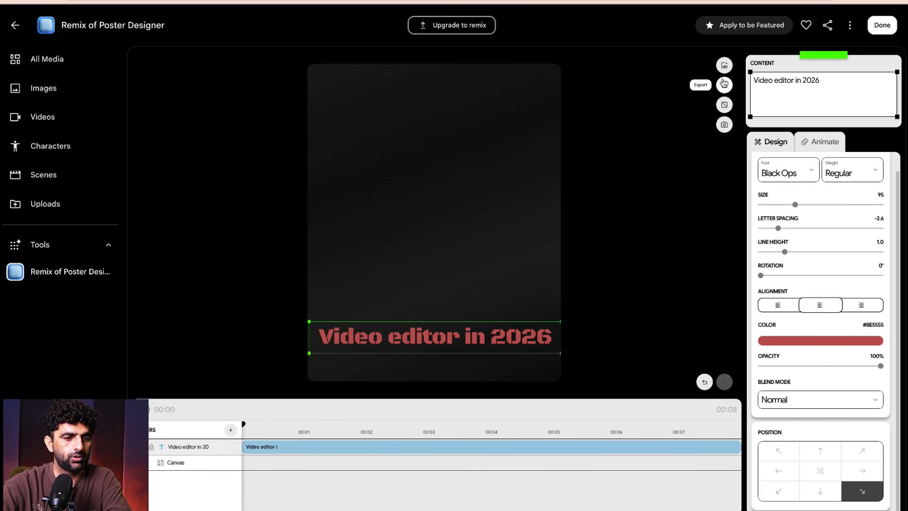
- Try the Blur and Fade animations on the poster text, and apply the Appear effect with its start at 0 ms
click(827, 150)
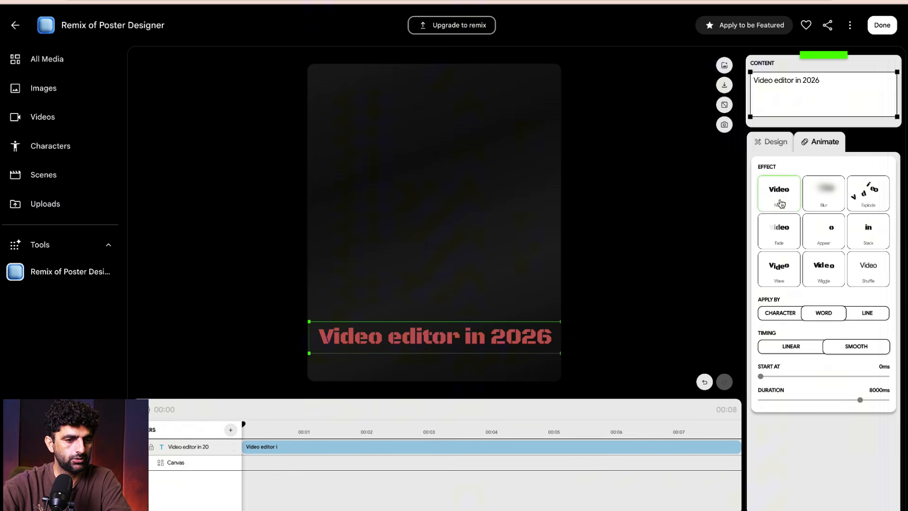
click(827, 206)
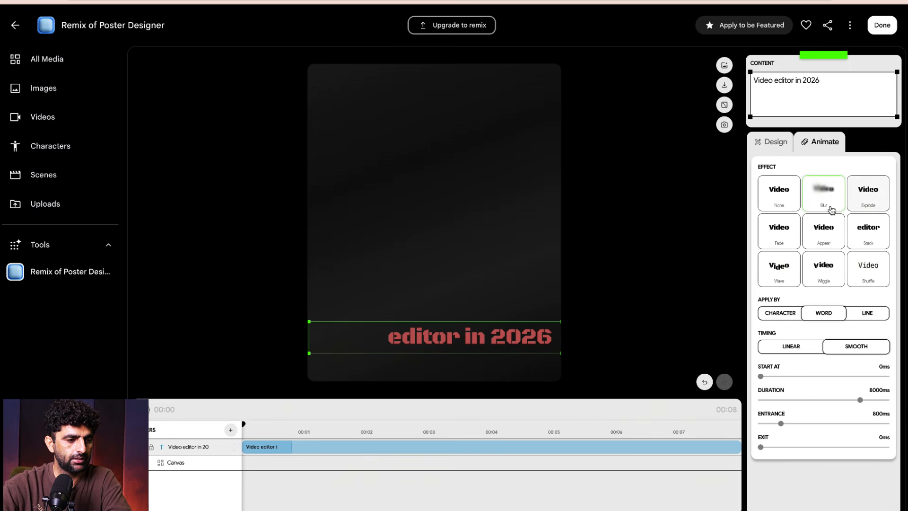
click(775, 200)
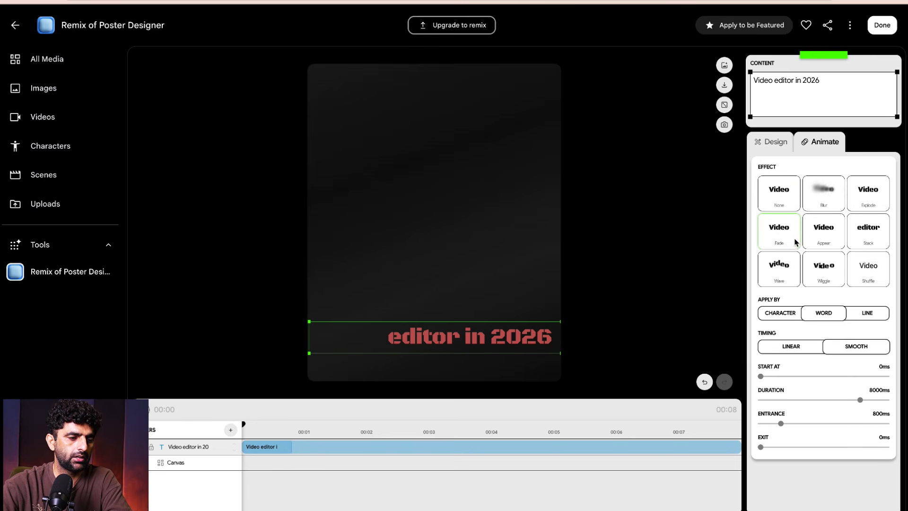
click(830, 241)
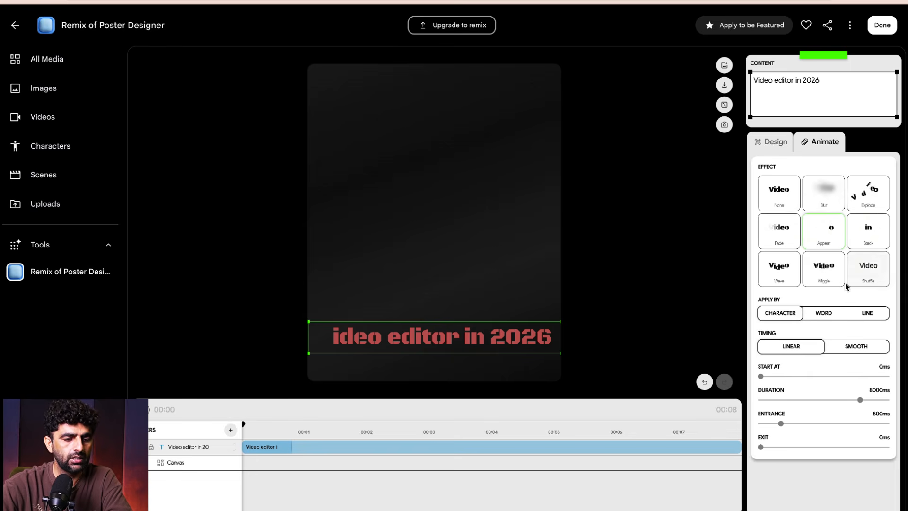
click(776, 376)
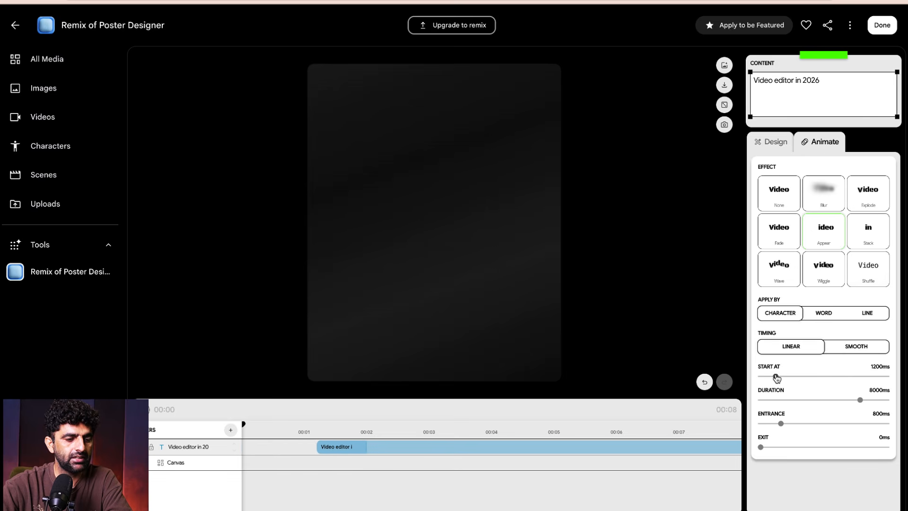
drag(776, 377, 760, 376)
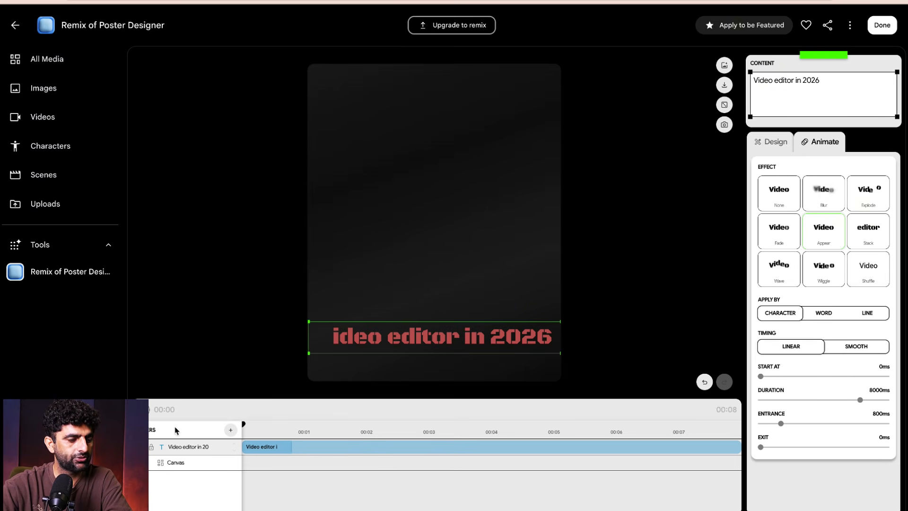
- Play the poster's text animation several times from the start of the timeline
click(148, 410)
click(148, 411)
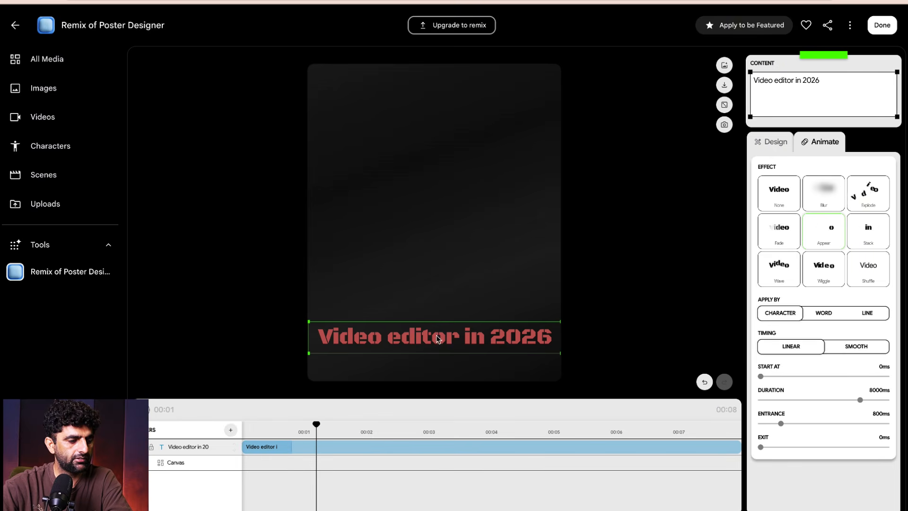
drag(278, 433, 177, 438)
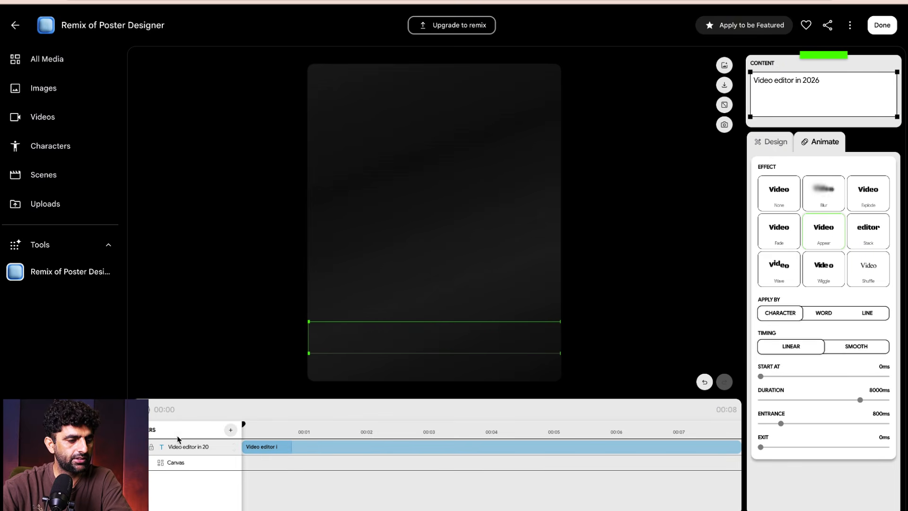
click(148, 411)
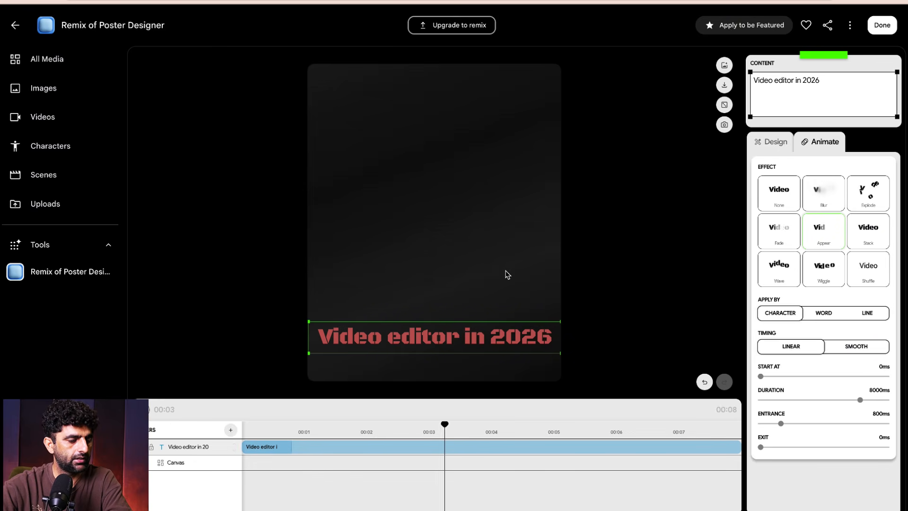
drag(435, 435, 177, 461)
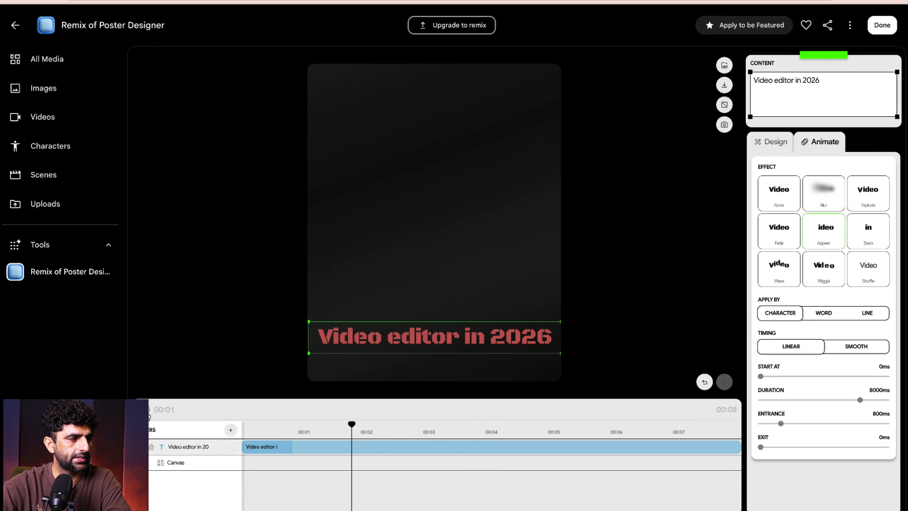
- Leave Poster Designer and open Storyboard Studio from the Prompting templates
click(10, 27)
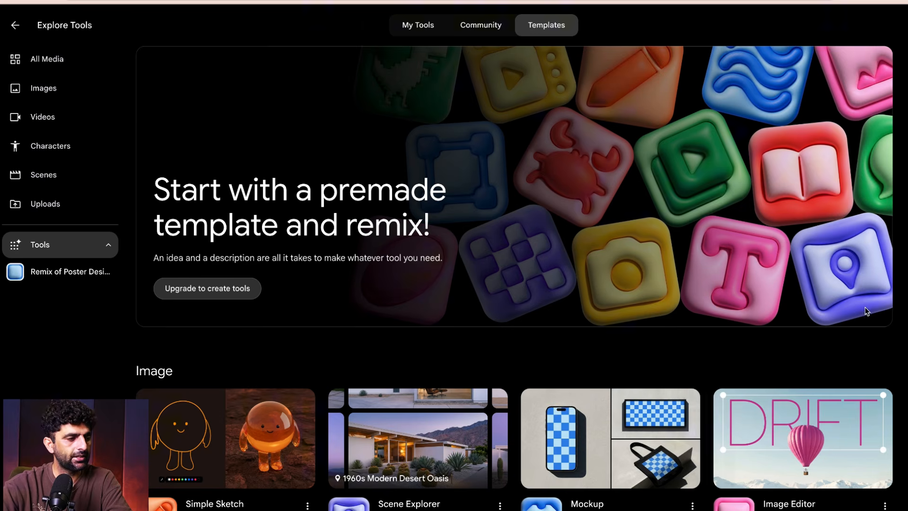
scroll(864, 305, down, 5)
scroll(864, 305, down, 12)
scroll(869, 306, up, 1)
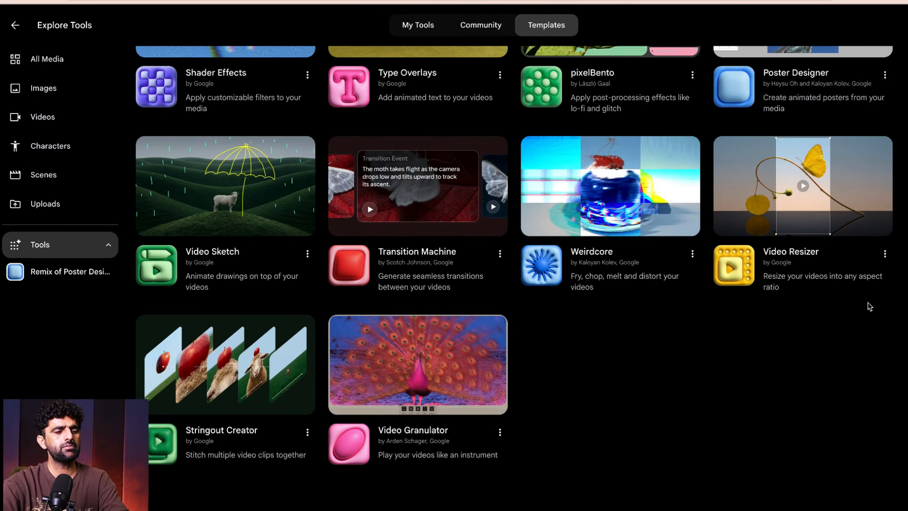
scroll(869, 307, down, 8)
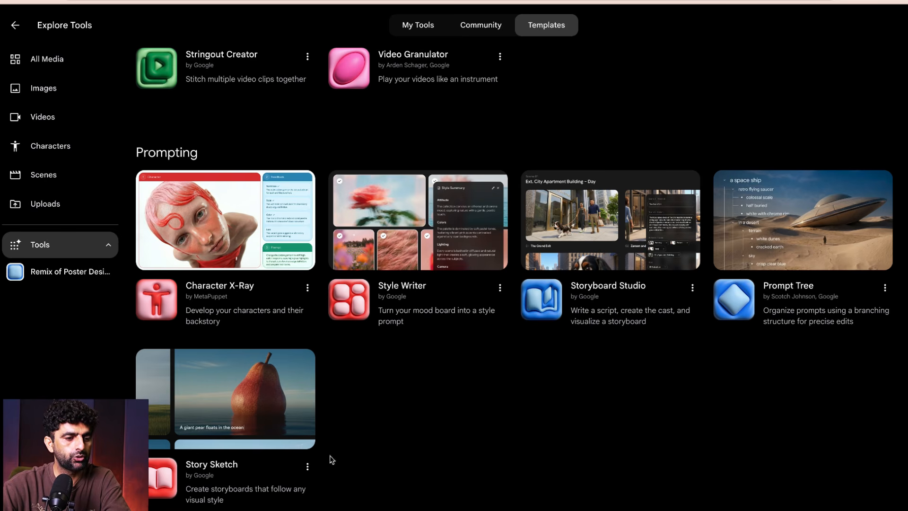
click(630, 262)
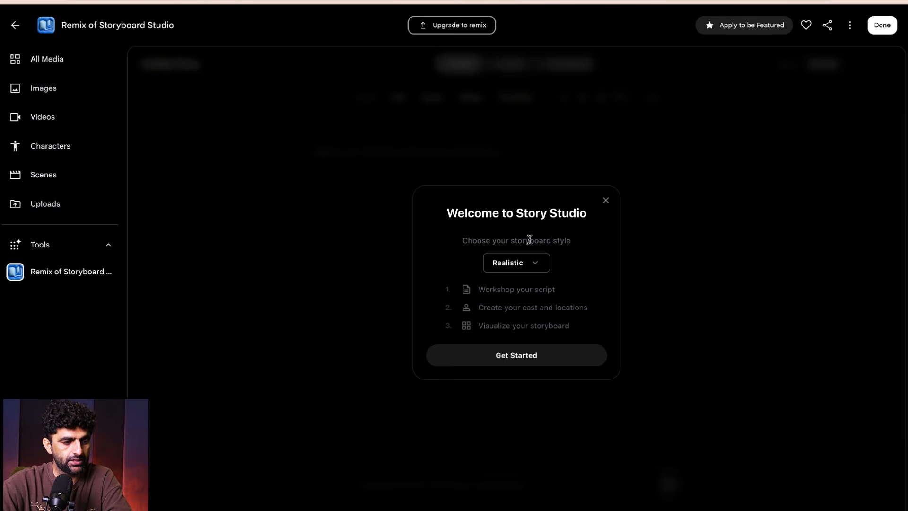
- Create and save a custom storyboard style named "min e" with the description "robots"
click(539, 264)
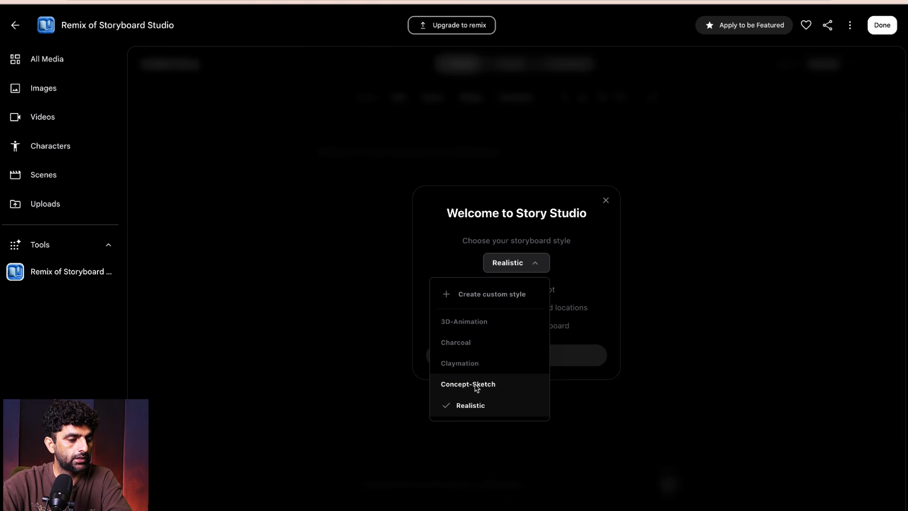
click(447, 295)
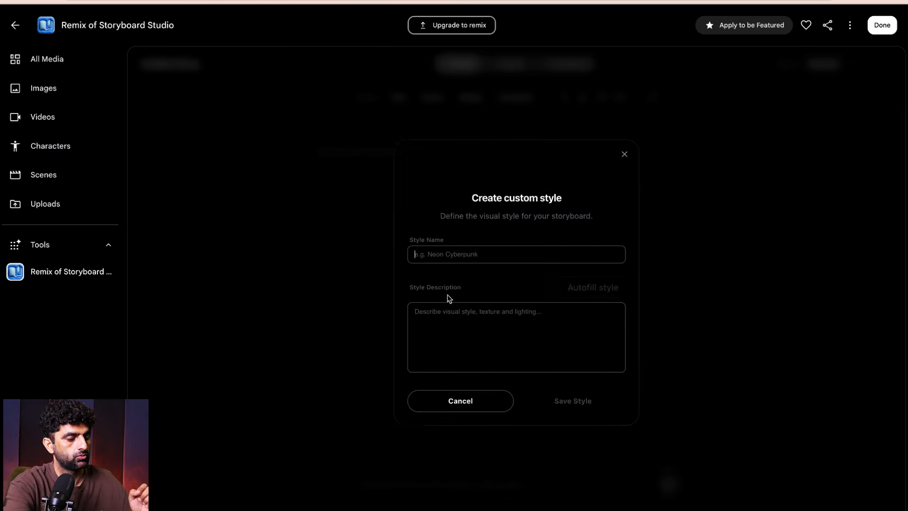
click(454, 257)
text(min e)
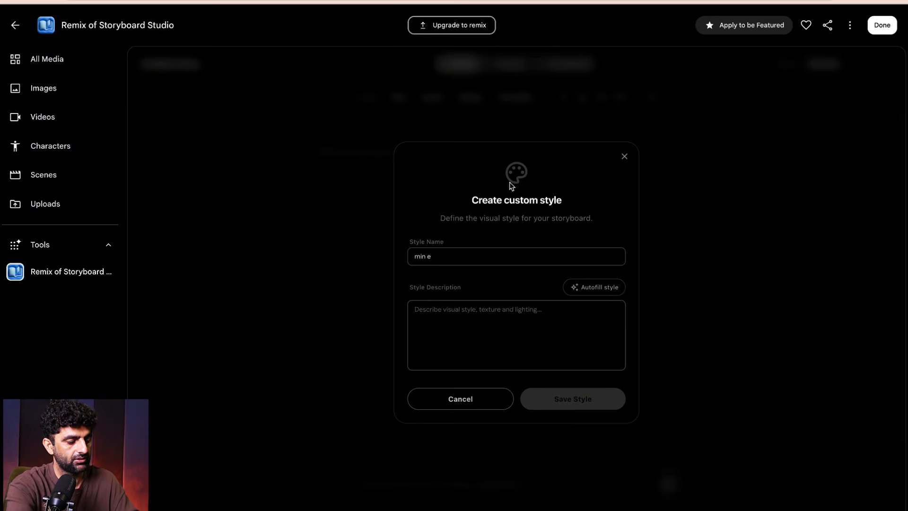
click(460, 313)
text(cartoon)
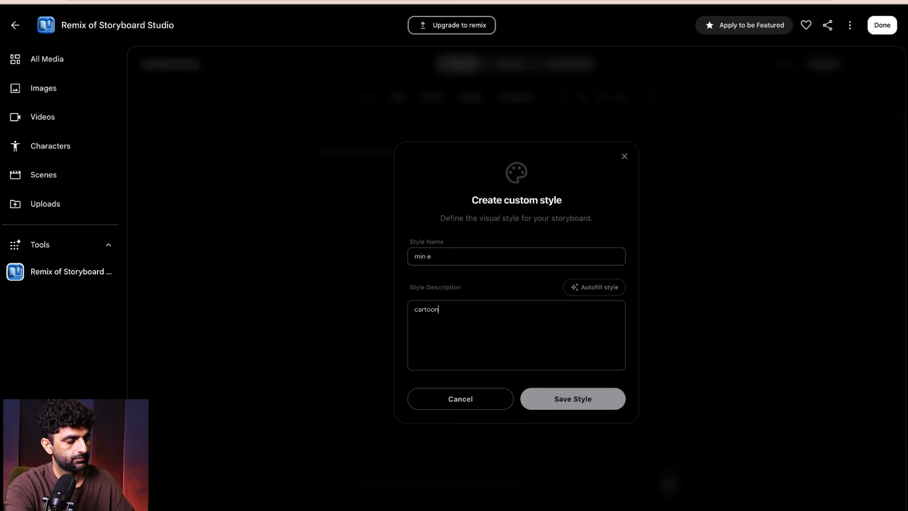
key(BackSpace)
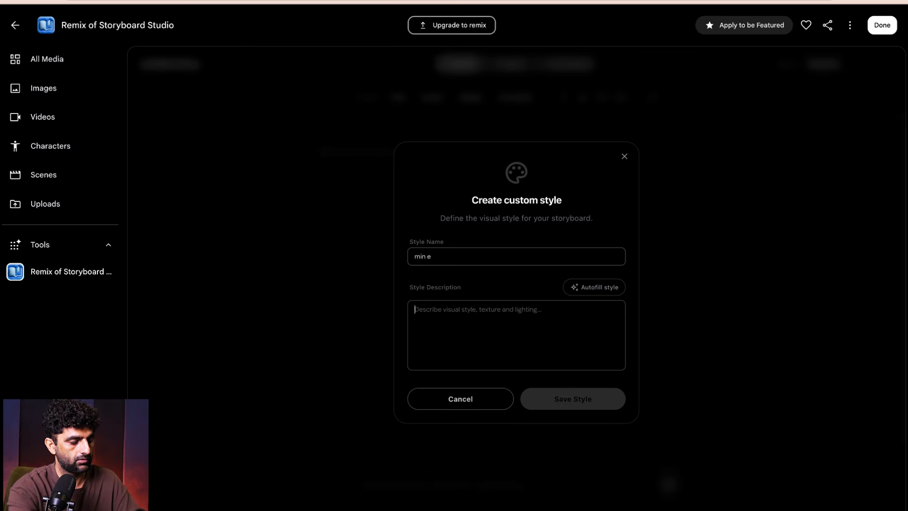
text(c)
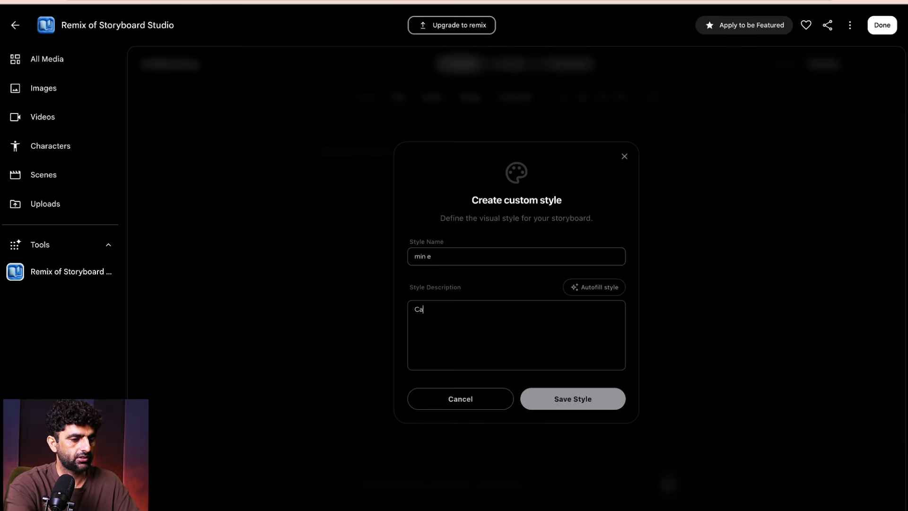
key(BackSpace)
key(BackSpace)
text(robots)
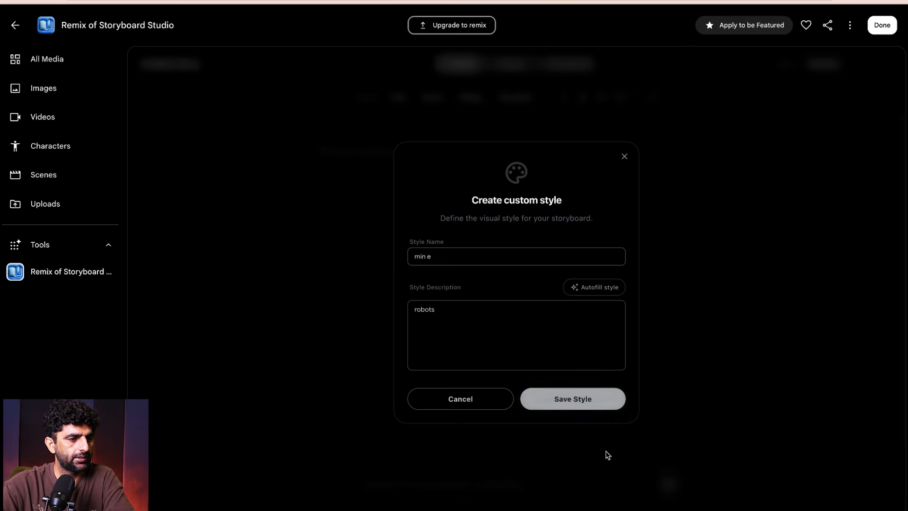
click(575, 400)
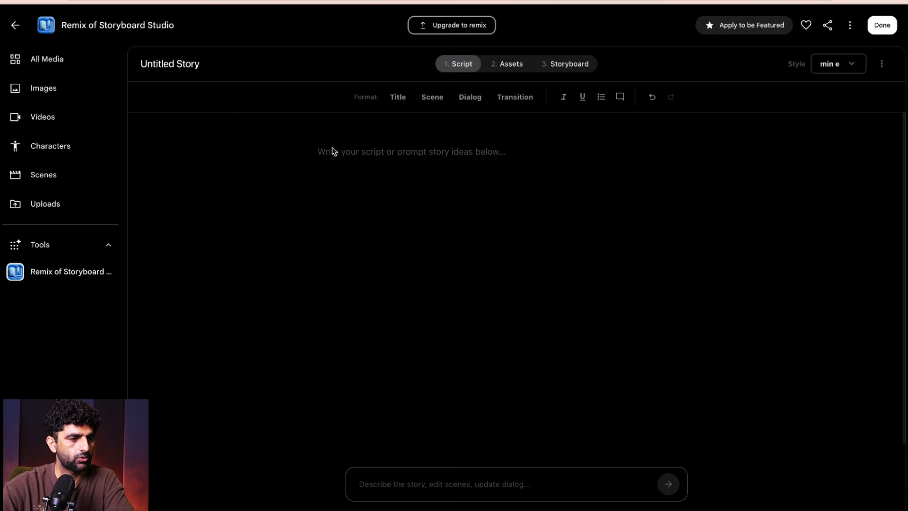
- Open the story's Assets stage to examine its characters, locations and props
click(512, 65)
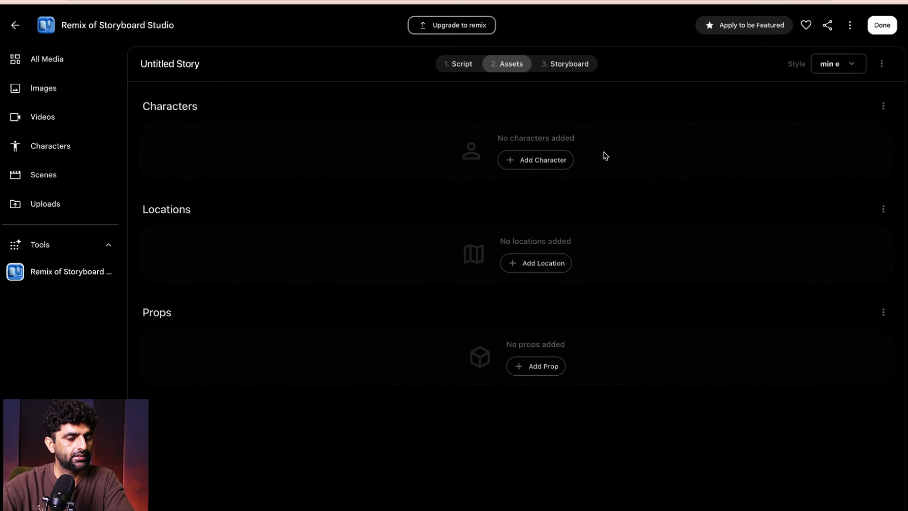
- Add a character to the story's assets and name it "zee"
click(544, 165)
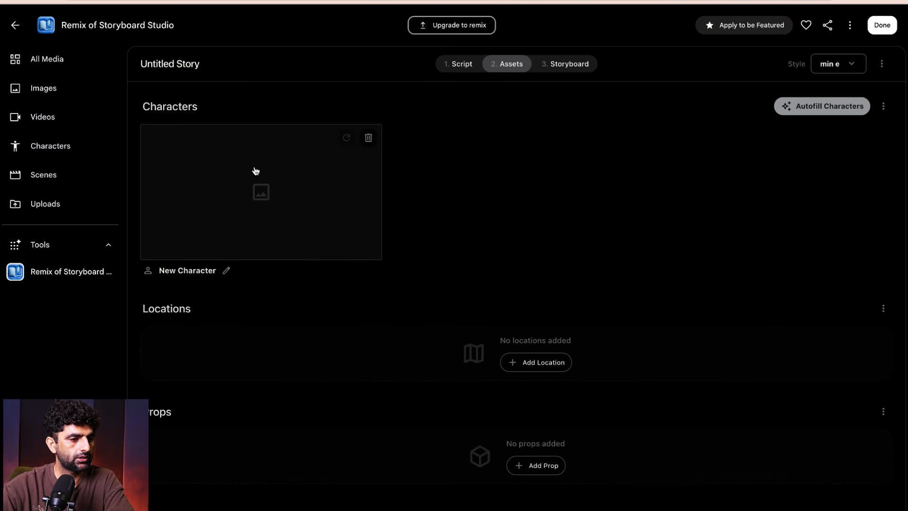
click(271, 194)
click(735, 199)
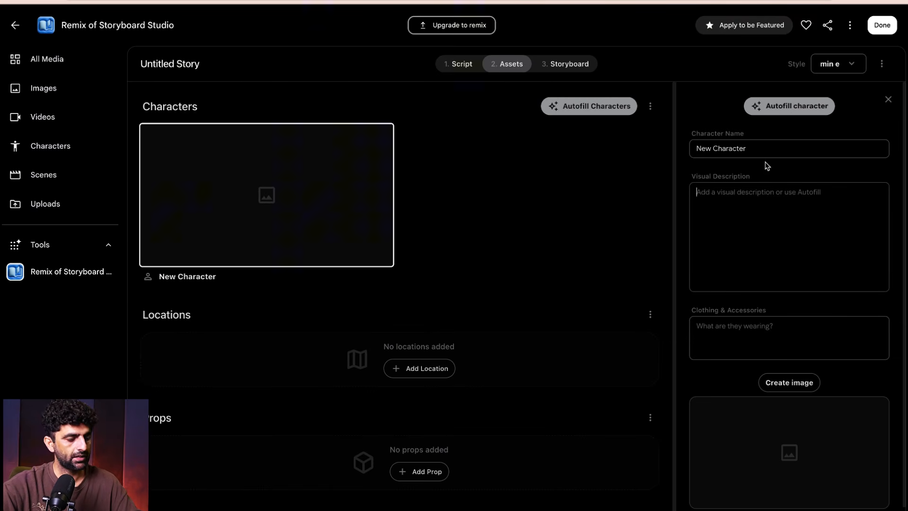
drag(753, 149, 643, 150)
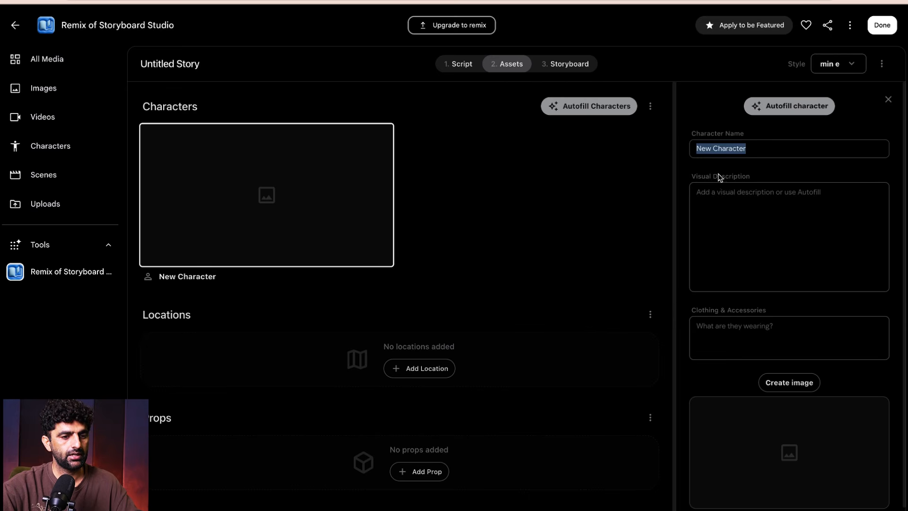
text(zee)
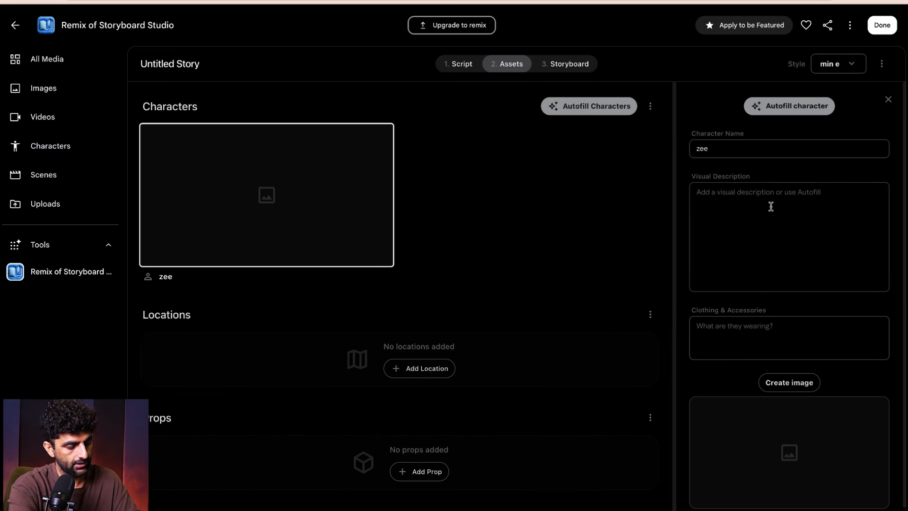
- Describe the character as "A curly hair male" wearing "blue" and generate its image
key(Caps_Lock)
text(A curly hair male)
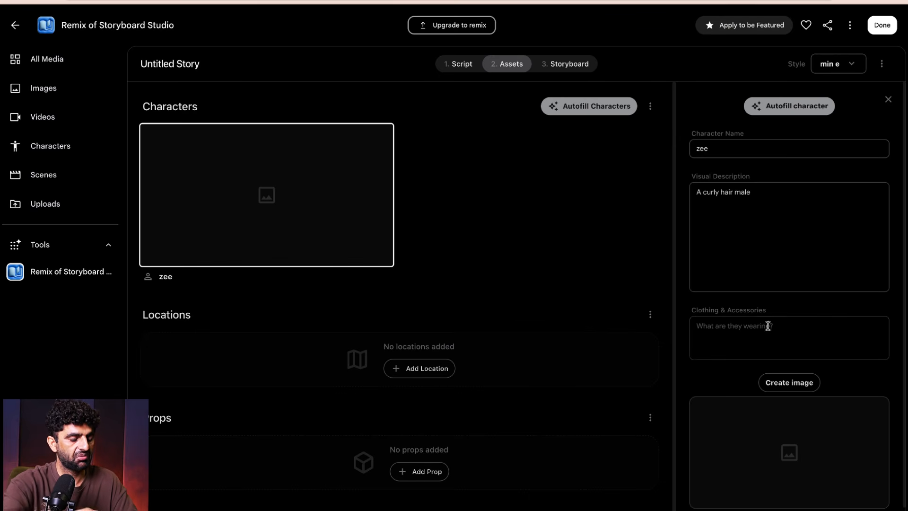
text(blue)
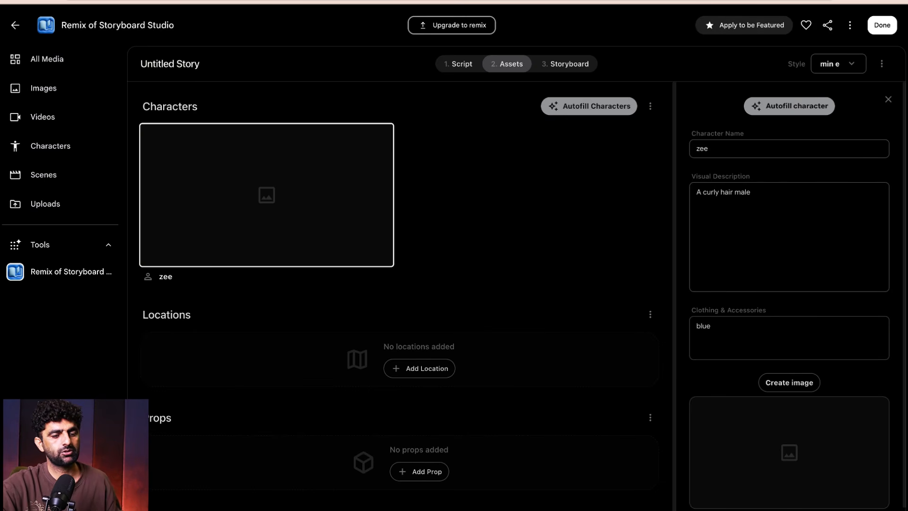
click(797, 384)
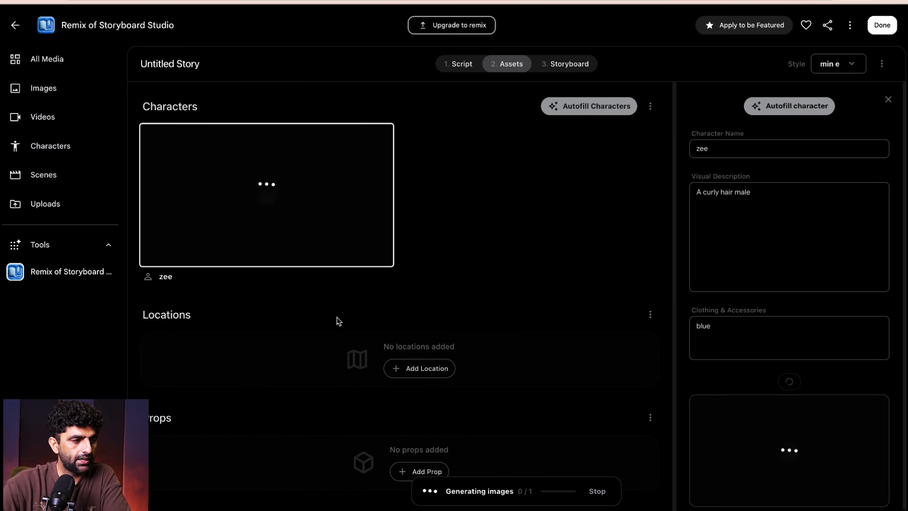
- Add a location with the visual description "Hilly area between pakistan and india"
click(422, 368)
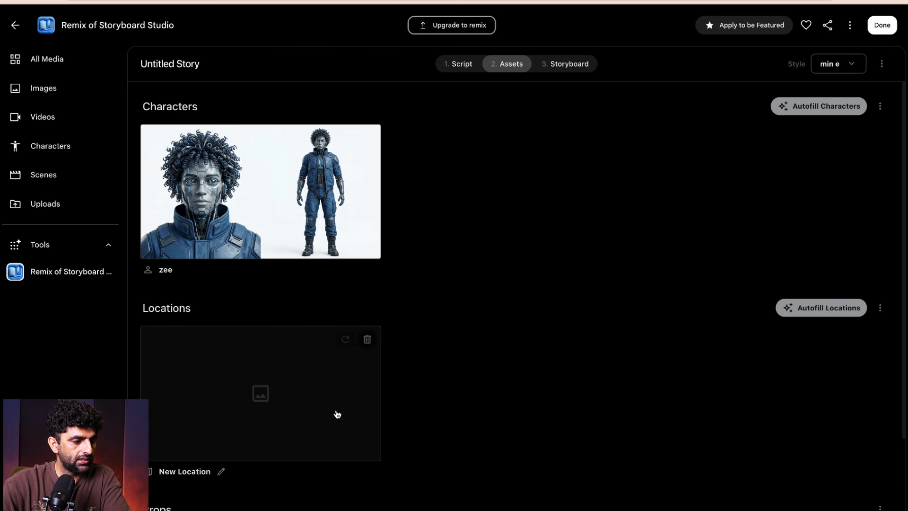
scroll(274, 387, down, 2)
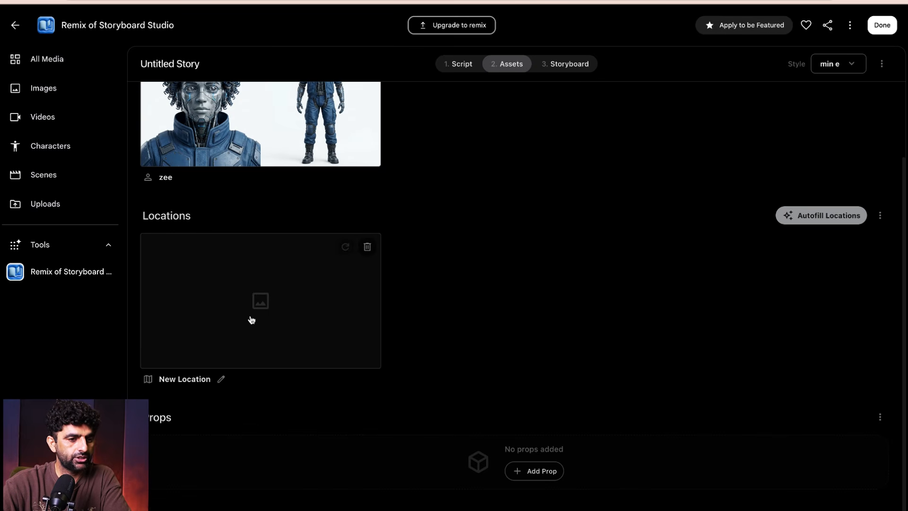
click(209, 379)
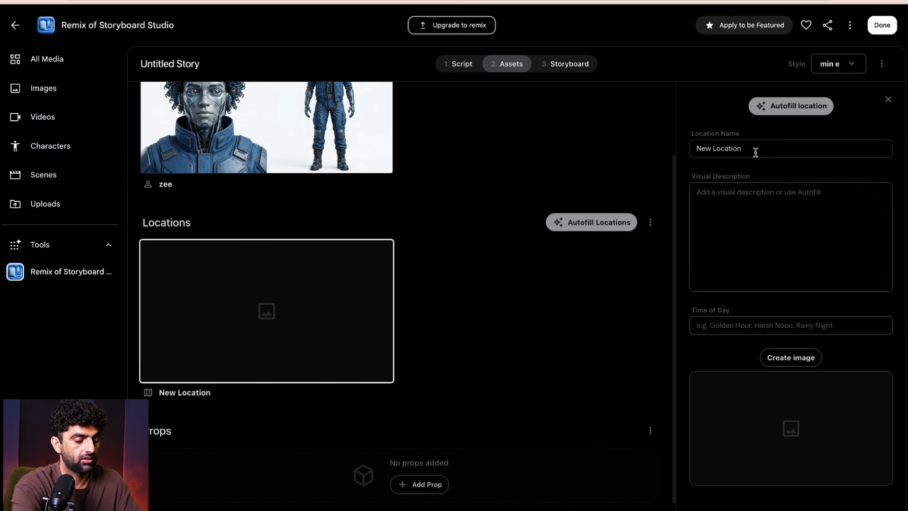
click(727, 201)
text(H)
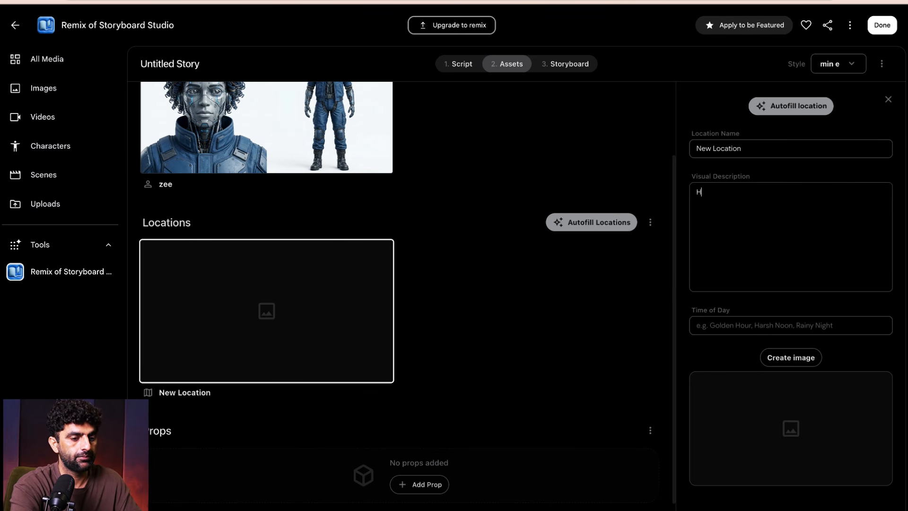
text(illy area between pakis)
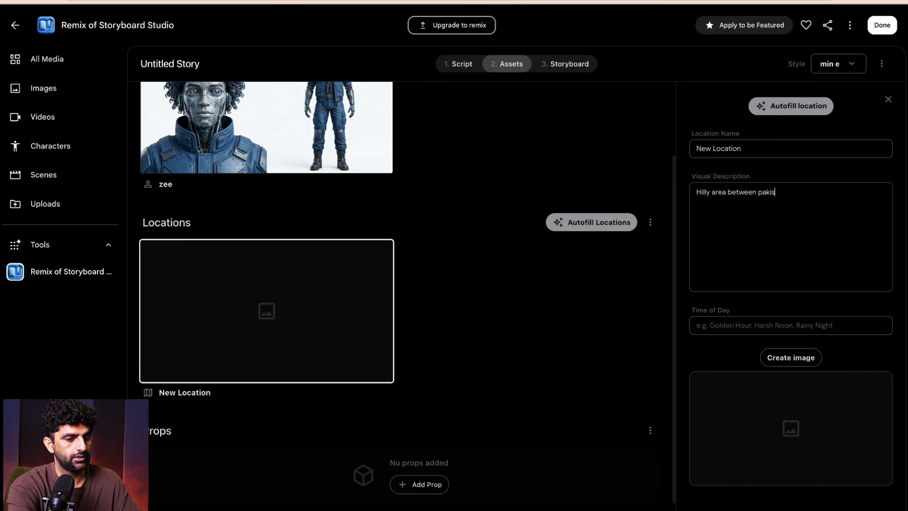
text(tan and id)
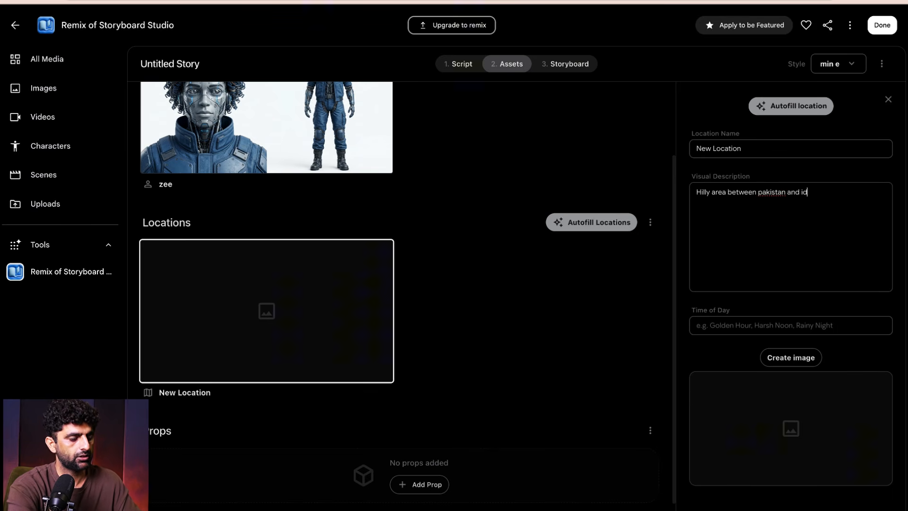
key(BackSpace)
text(ndia)
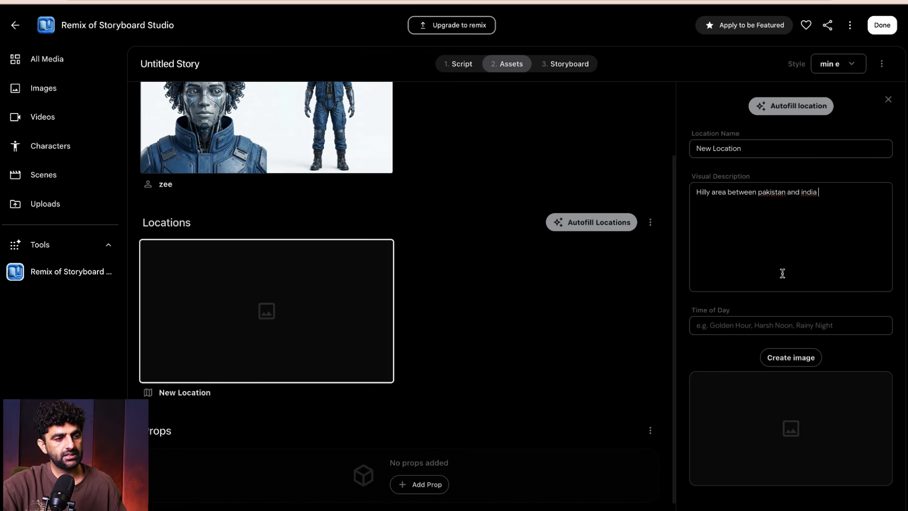
- Set the location's time of day to "early in the morning" and generate its image
click(761, 328)
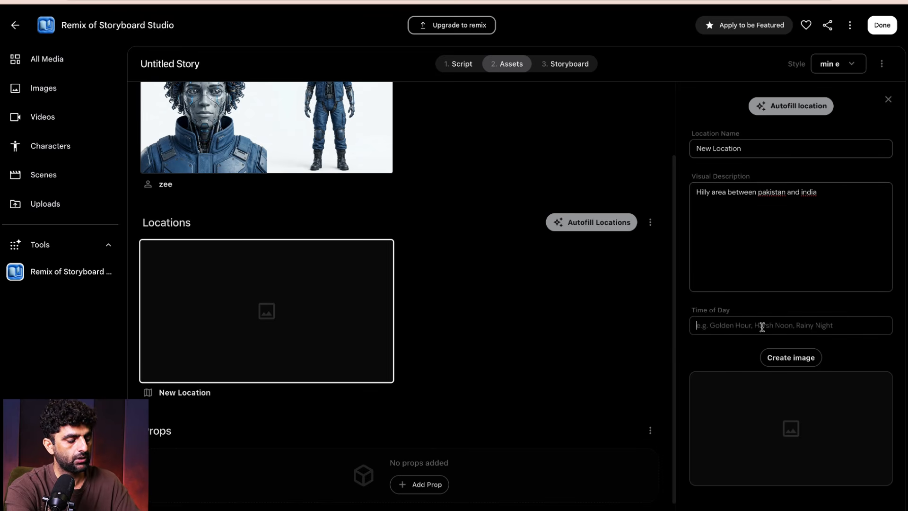
text(ea)
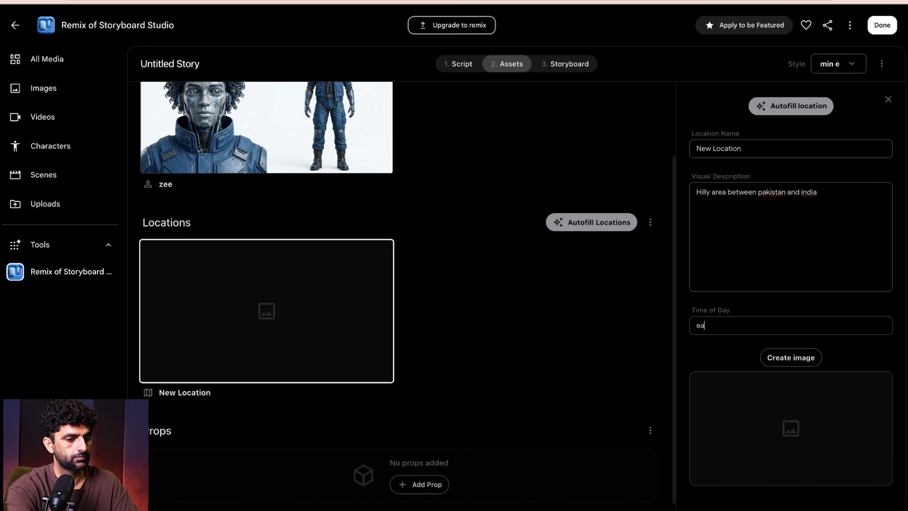
text(rly in the morning)
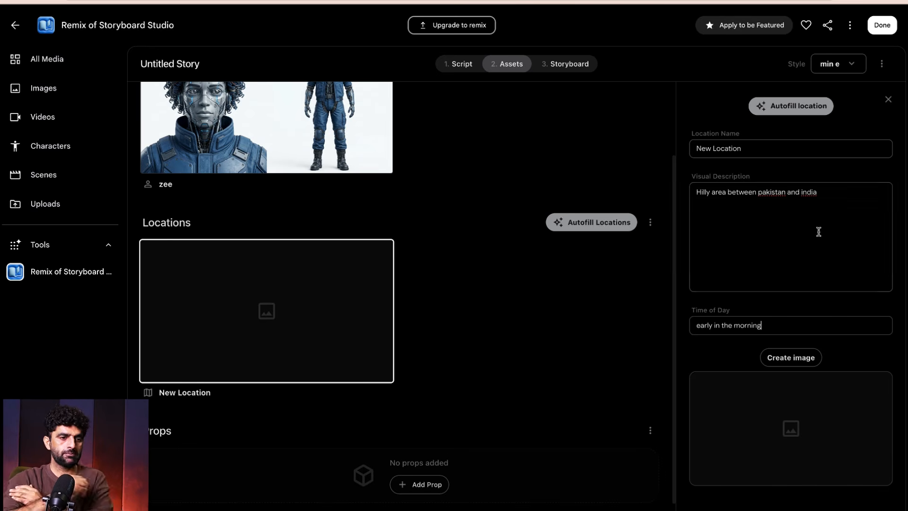
click(798, 357)
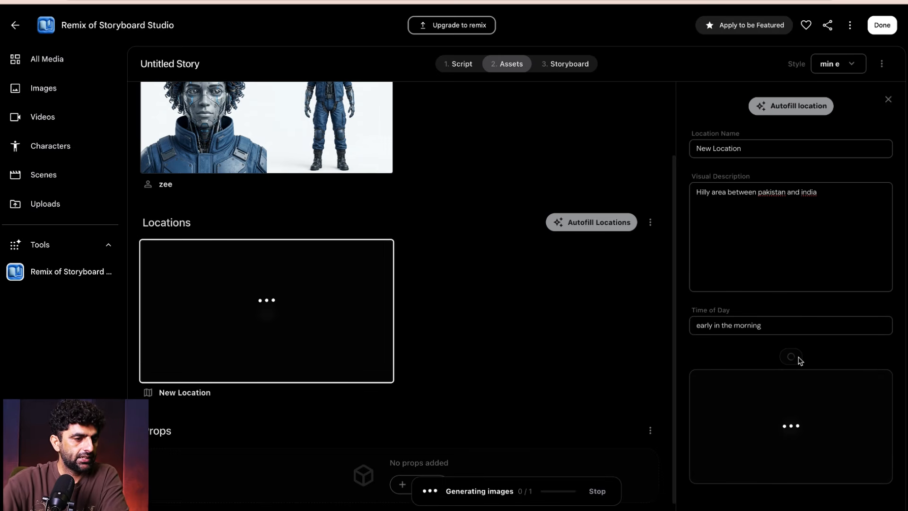
- Review the character and location images, view the location image enlarged, and close the enlarged view
scroll(458, 231, up, 2)
mouse_move(338, 212)
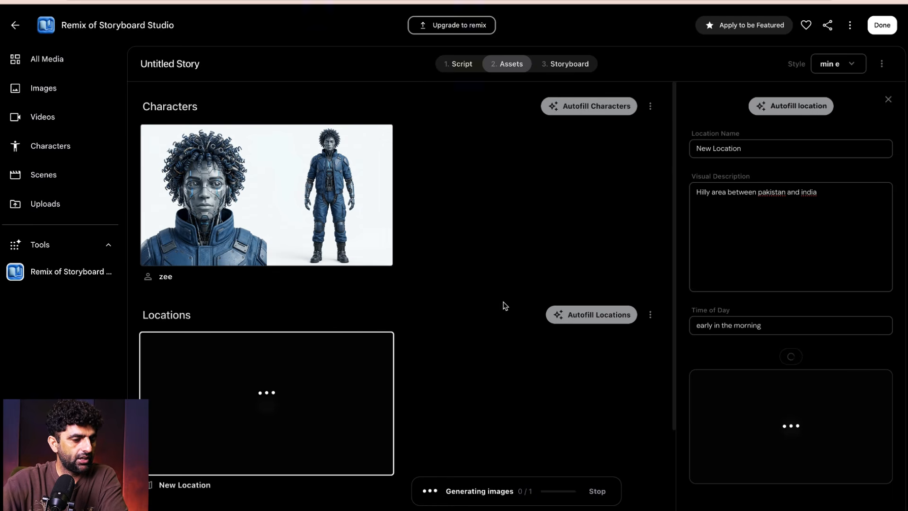
scroll(392, 307, down, 2)
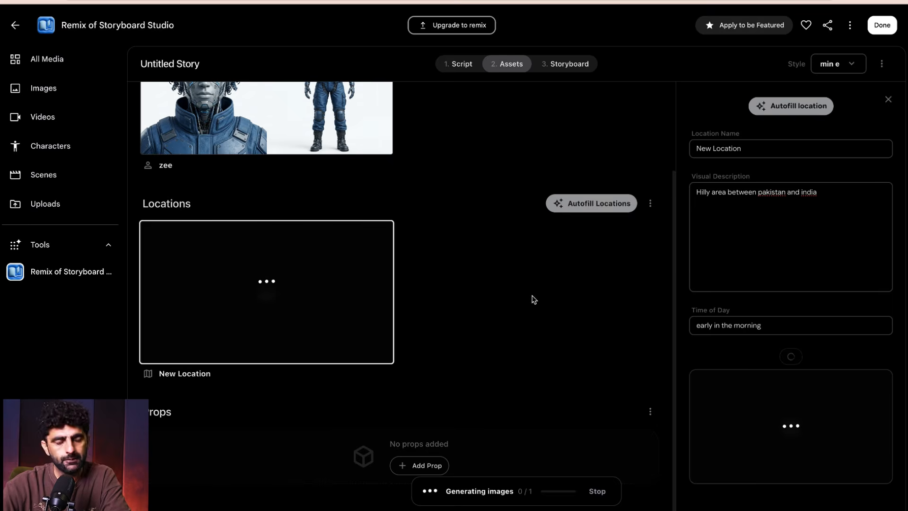
scroll(525, 298, up, 2)
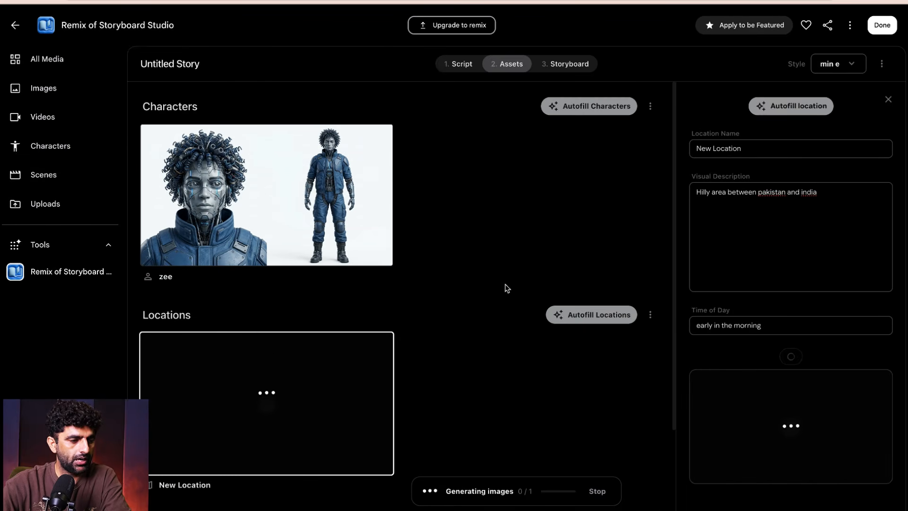
scroll(501, 291, down, 2)
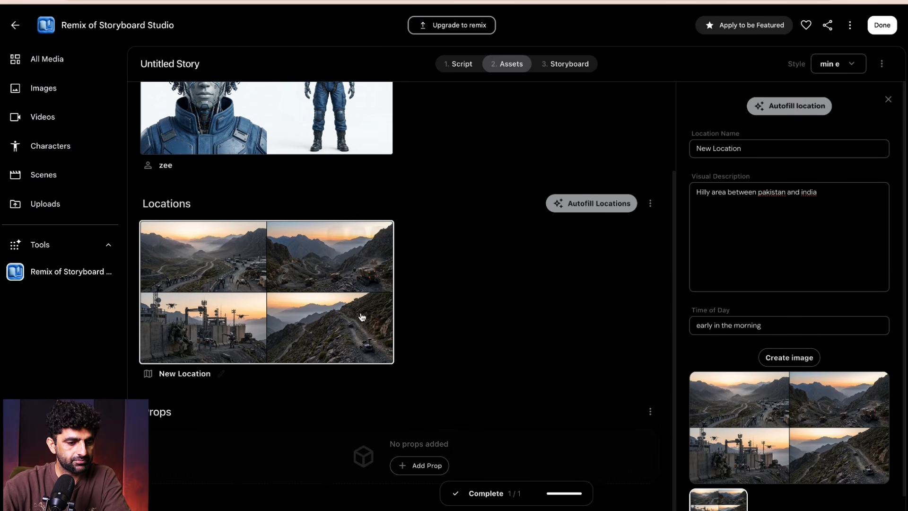
mouse_move(323, 287)
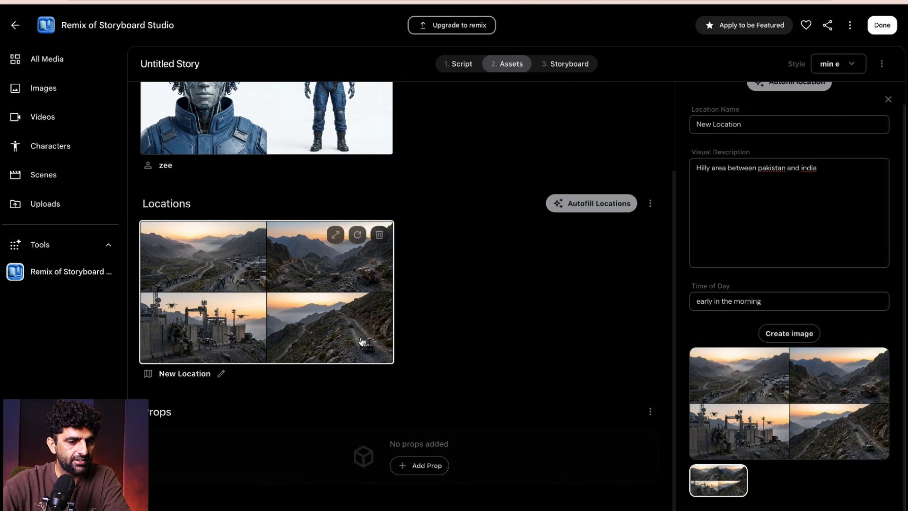
mouse_move(753, 422)
scroll(764, 410, up, 1)
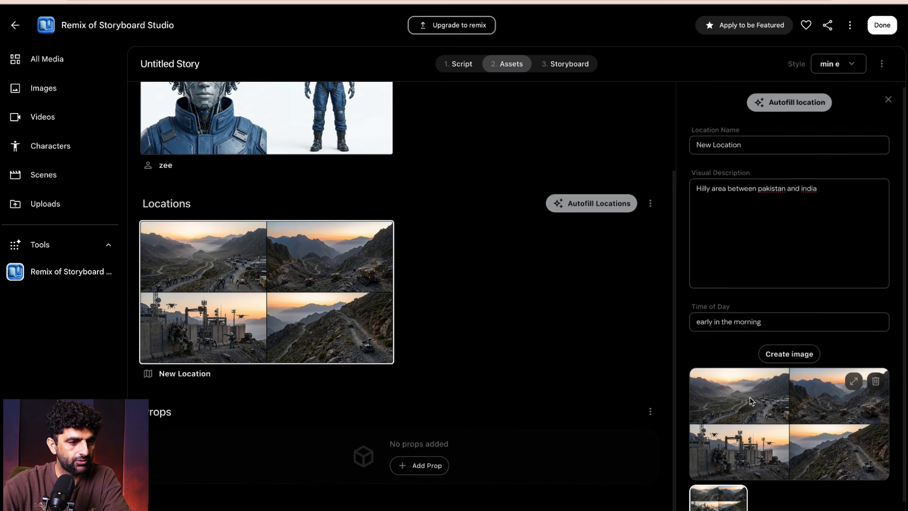
click(852, 385)
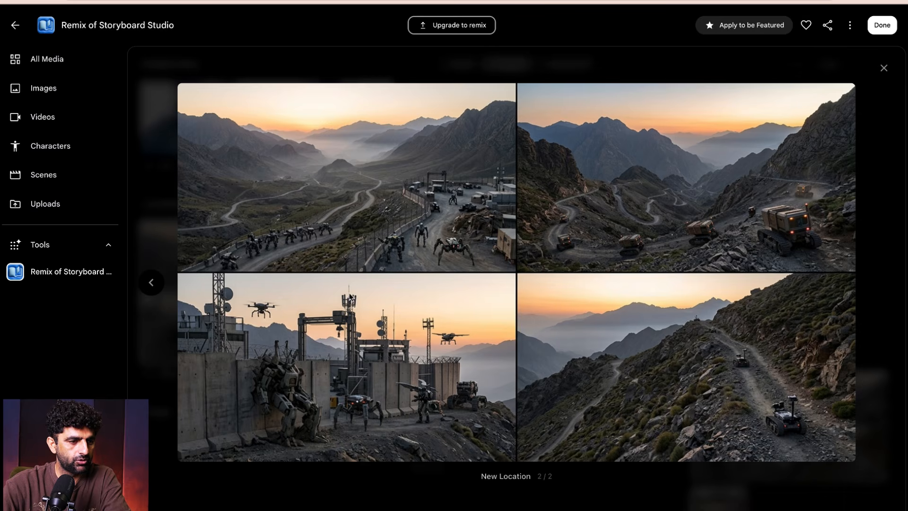
click(883, 70)
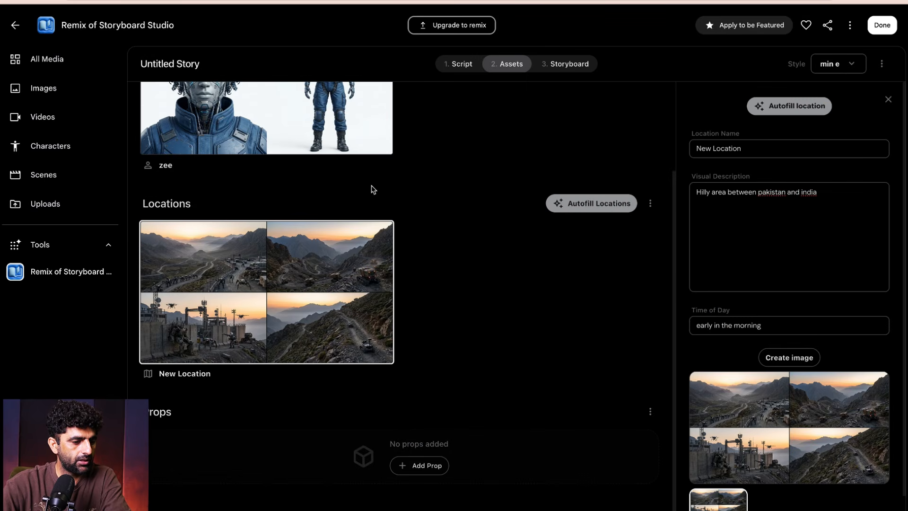
- Add a prop to the story's assets and open its details for editing
scroll(499, 310, down, 2)
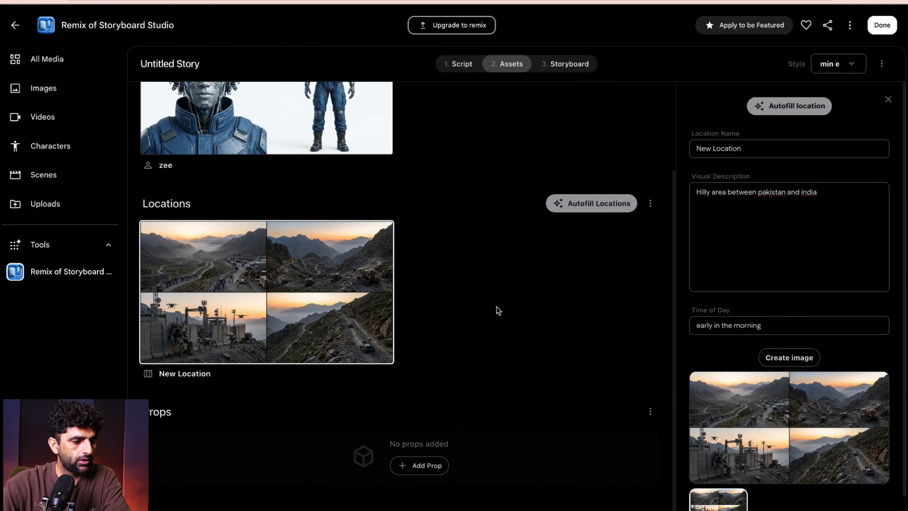
click(413, 469)
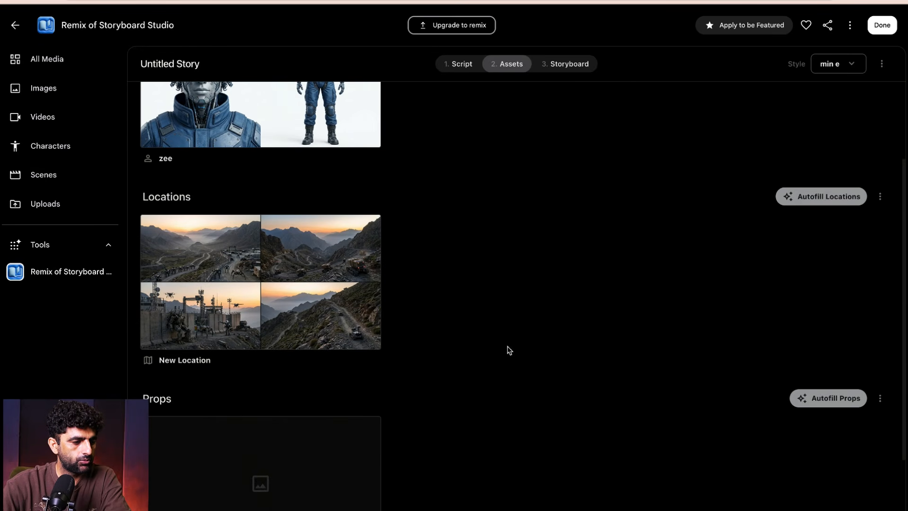
scroll(507, 347, down, 2)
click(187, 475)
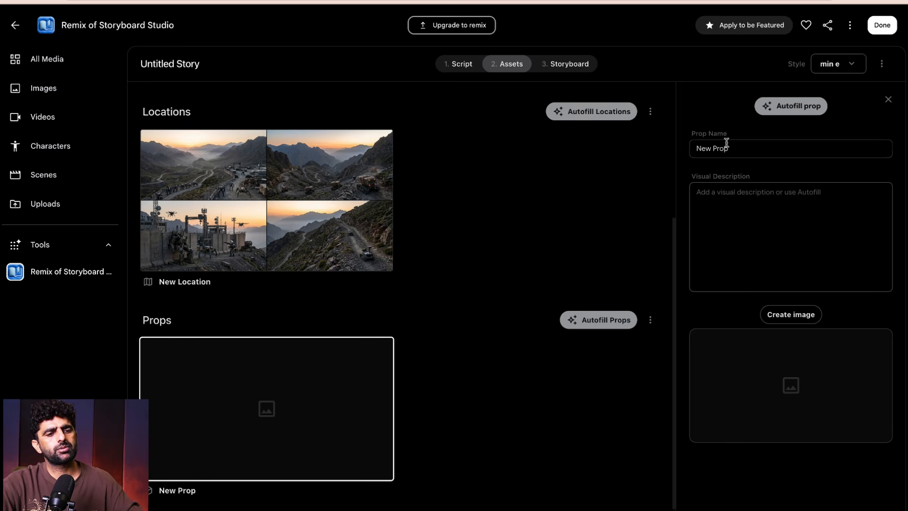
- Set the new prop's visual description to "big buildings, drones , water cannons" and generate its image
click(744, 199)
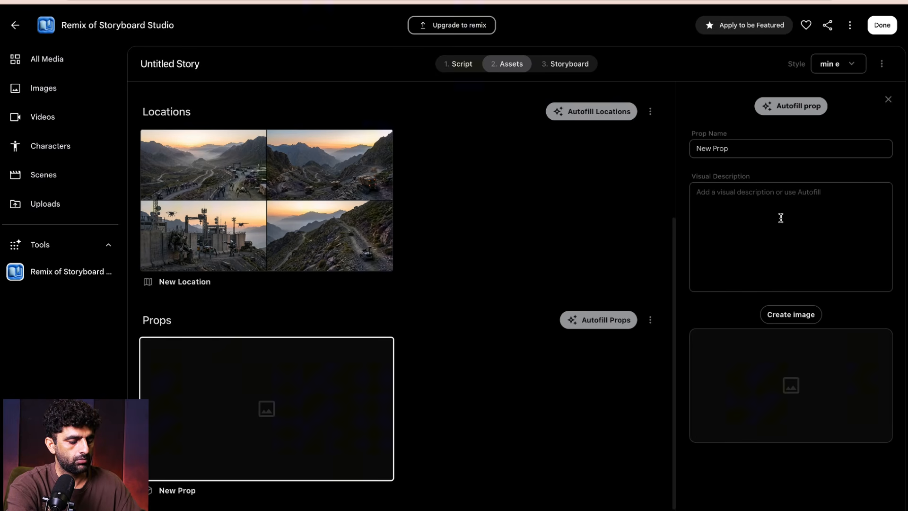
text(big bu)
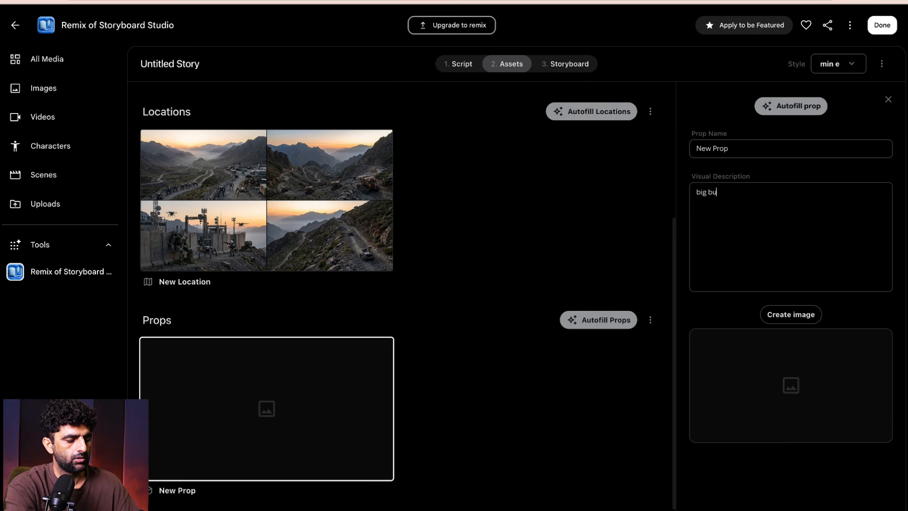
text(uil)
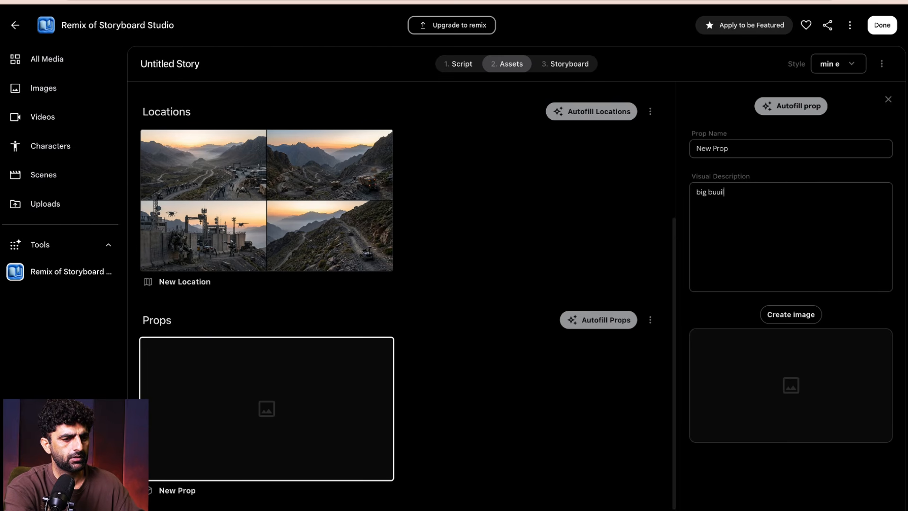
text(dings)
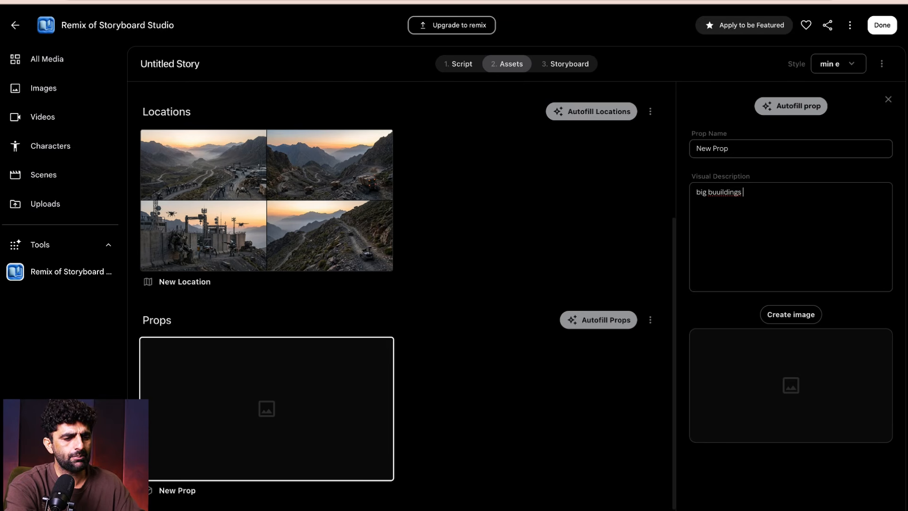
key(BackSpace)
key(BackSpace)
key(BackSpace)
key(BackSpace)
key(BackSpace)
key(BackSpace)
key(BackSpace)
text(uildings)
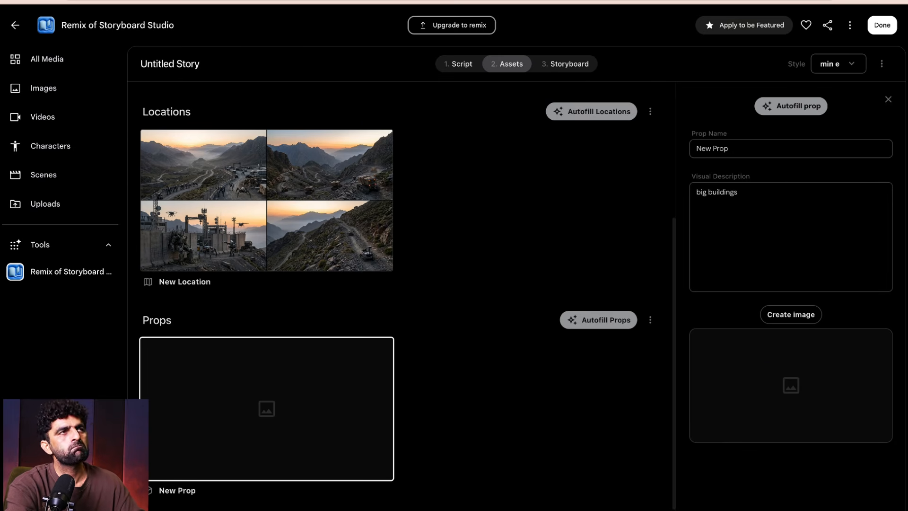
text(, )
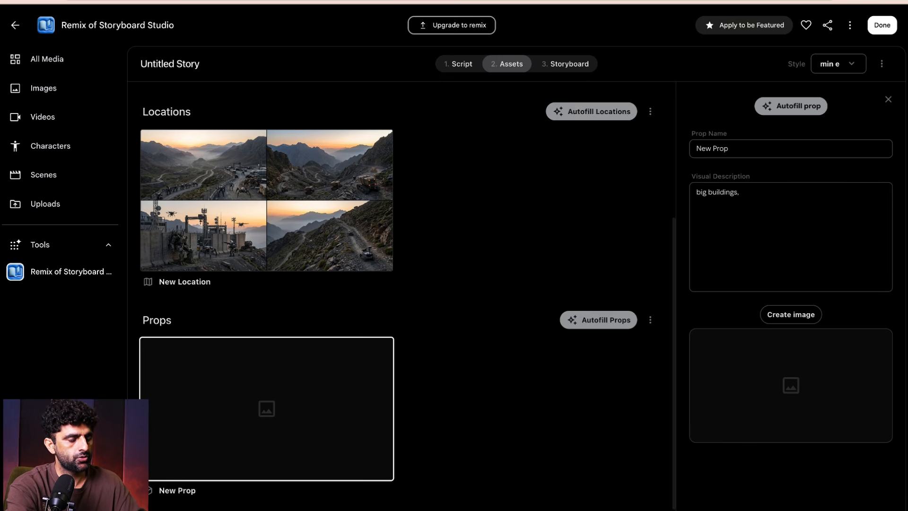
text(drones)
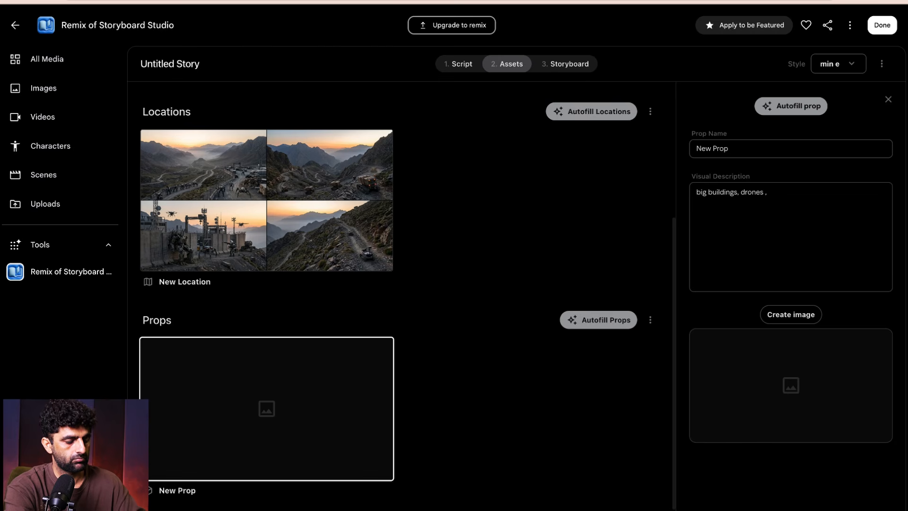
text(, water cannons)
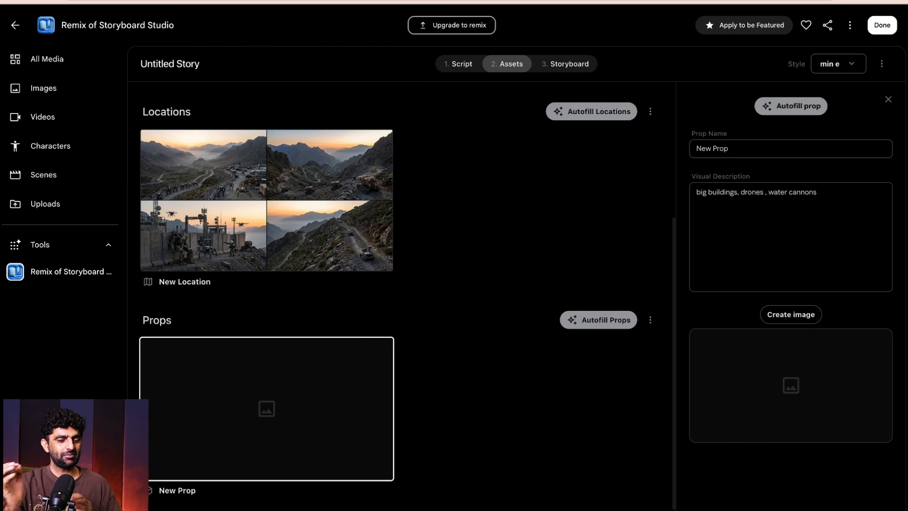
click(773, 316)
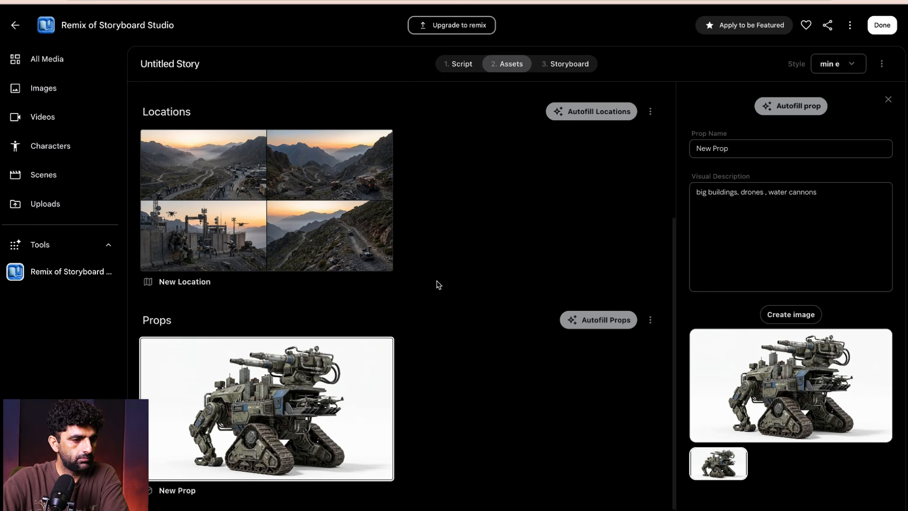
- Check the story's Storyboard and Script stages and return to its assets
scroll(435, 284, up, 4)
click(567, 66)
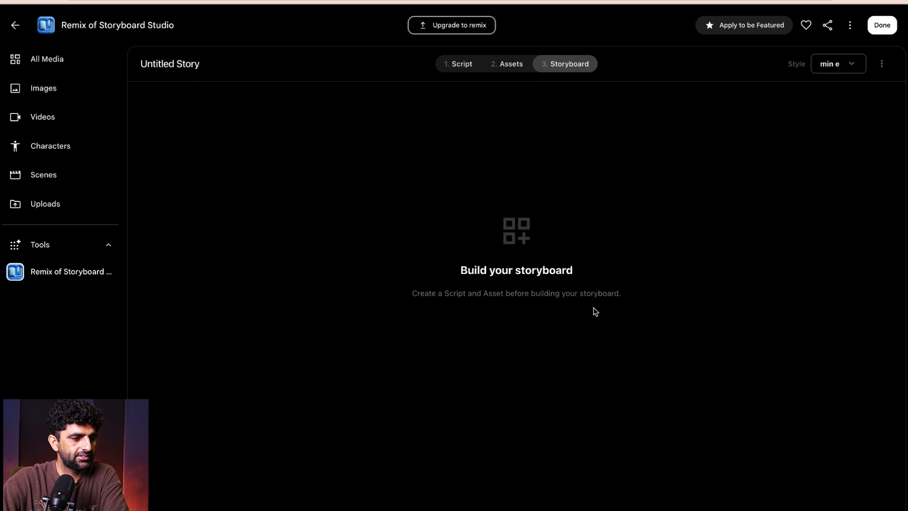
click(471, 66)
click(511, 71)
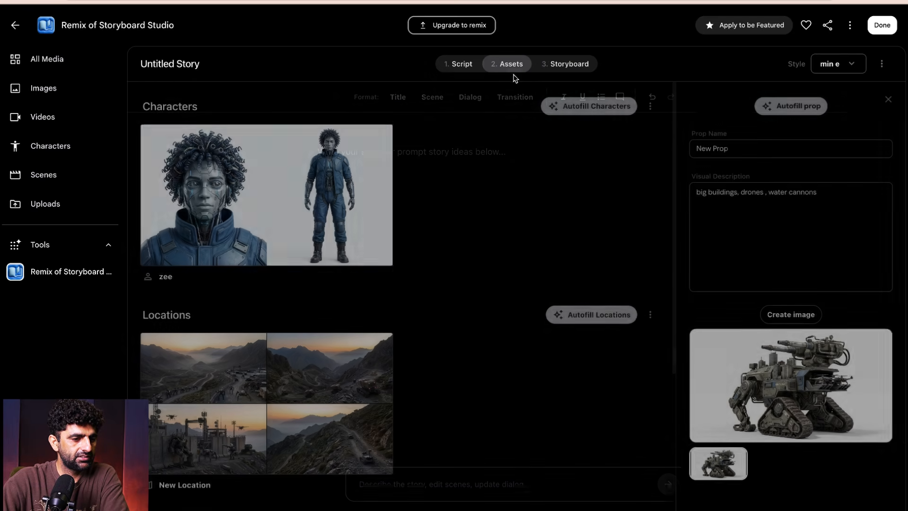
- Autofill the story's props, locations and characters so their descriptions and images are regenerated
scroll(495, 304, down, 4)
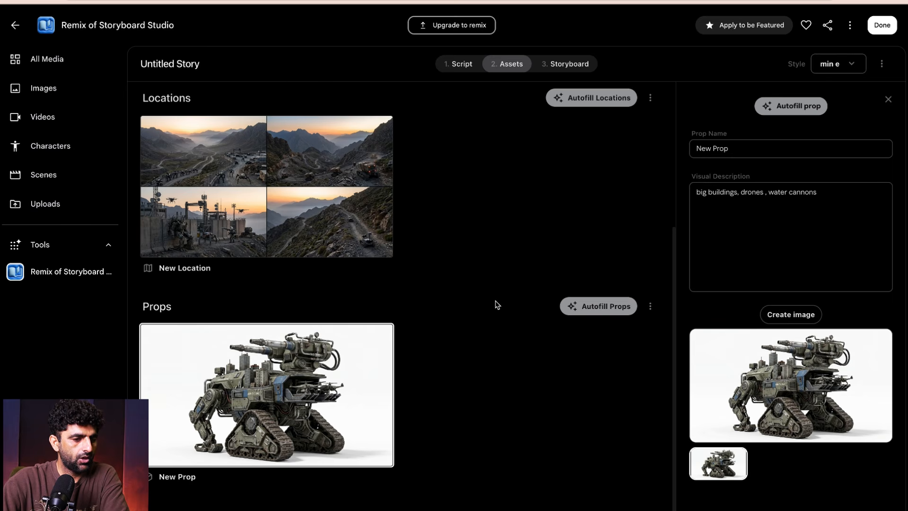
click(616, 312)
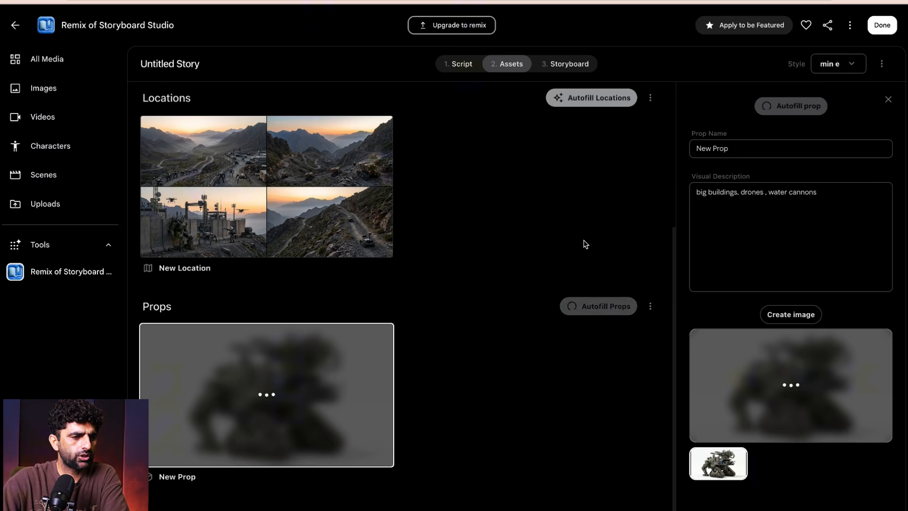
scroll(599, 203, up, 2)
click(600, 203)
scroll(568, 298, up, 3)
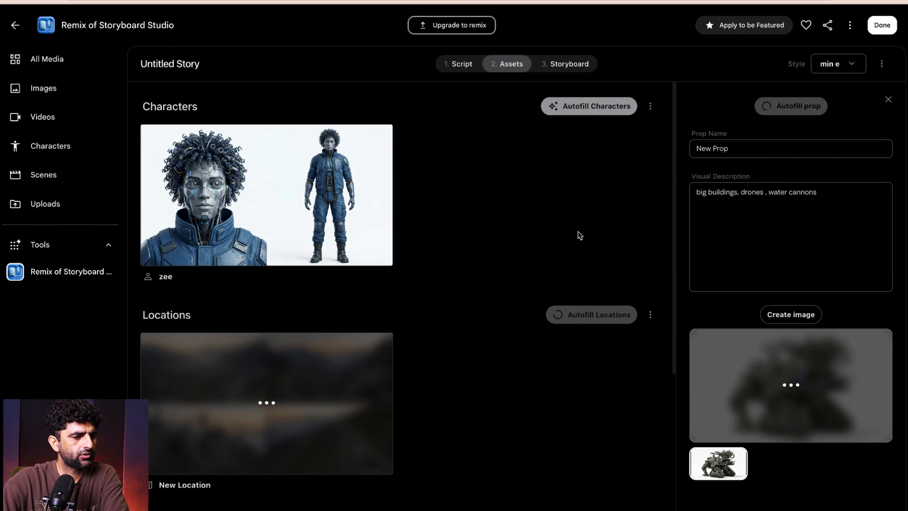
click(591, 108)
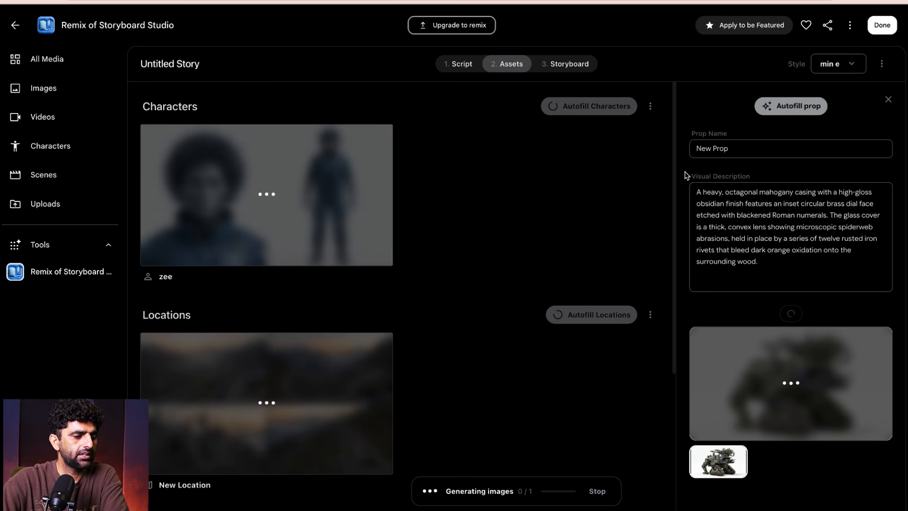
scroll(566, 214, down, 5)
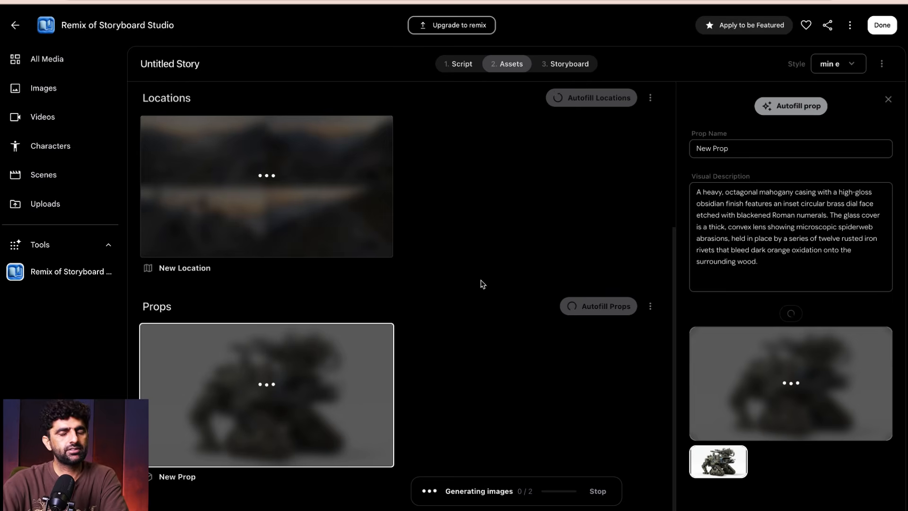
scroll(502, 289, up, 5)
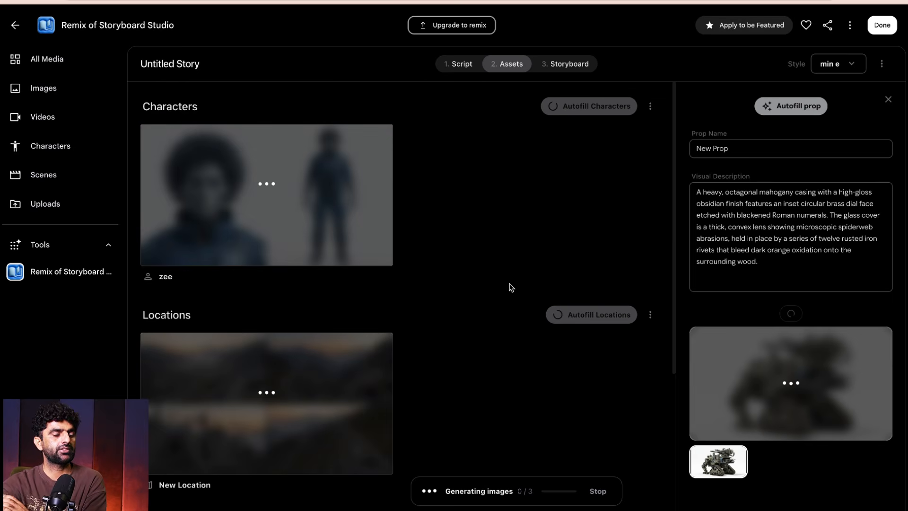
scroll(511, 287, down, 5)
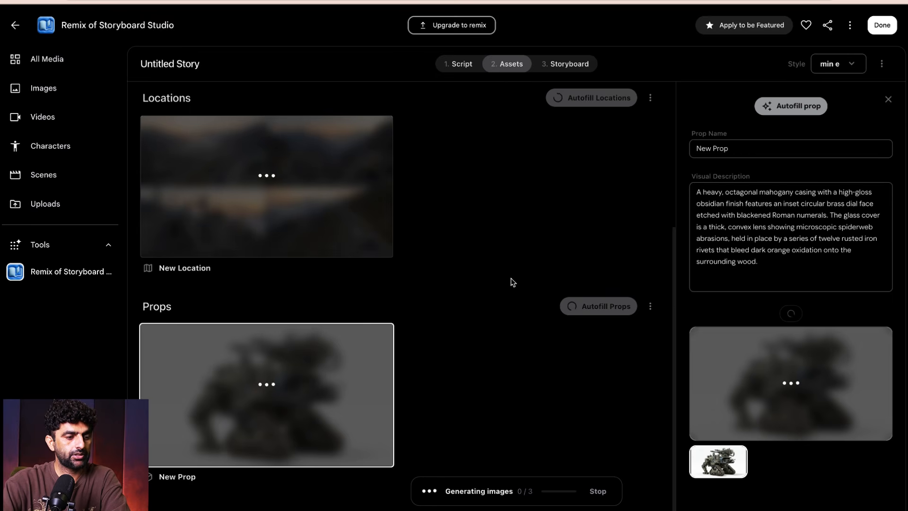
- Generate a script for the story from the prompt "a story about a pakistan and india in 2150"
click(462, 68)
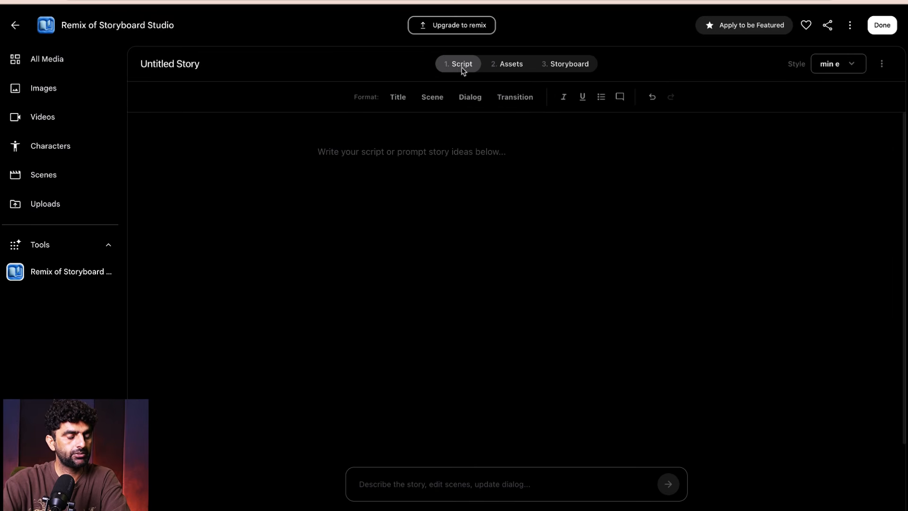
click(389, 484)
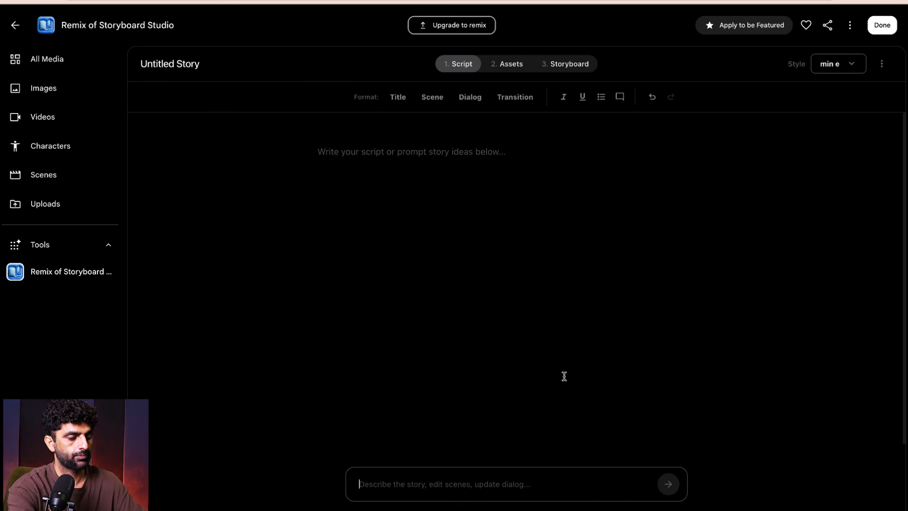
text(a stor)
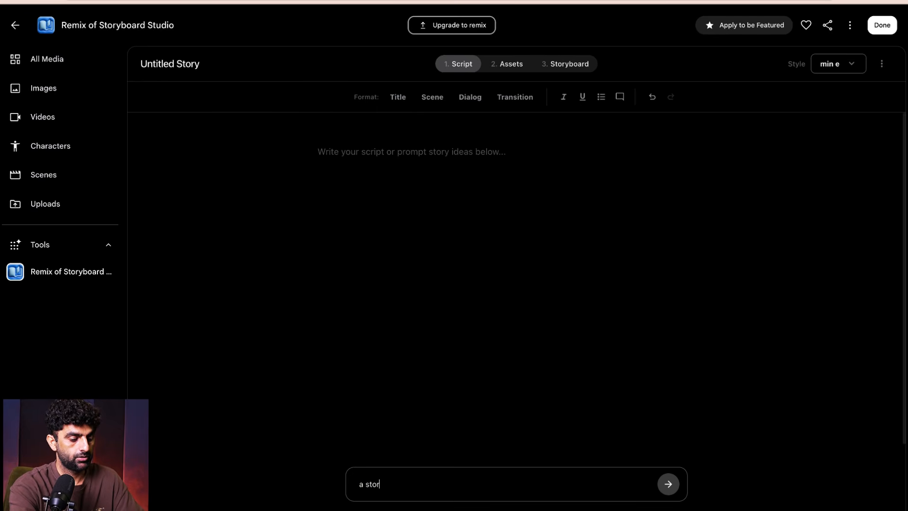
text(y about )
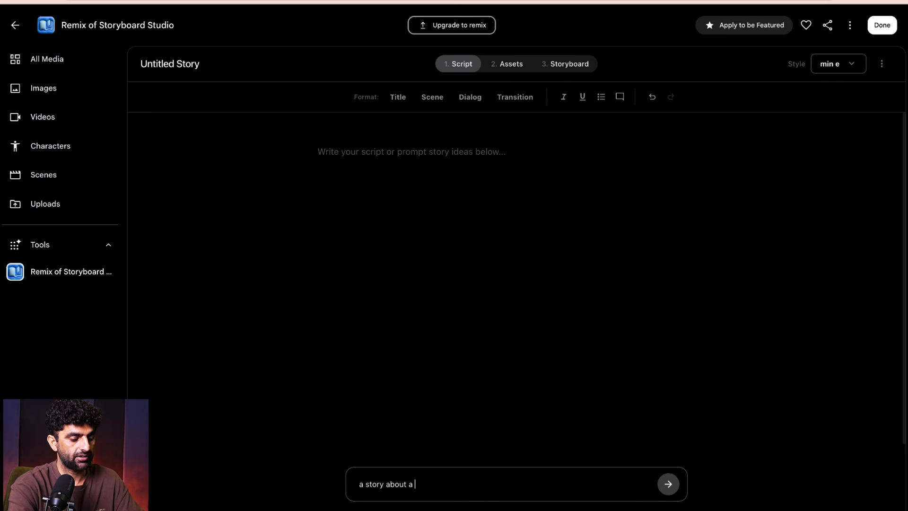
text(a pakistan and india in 2150)
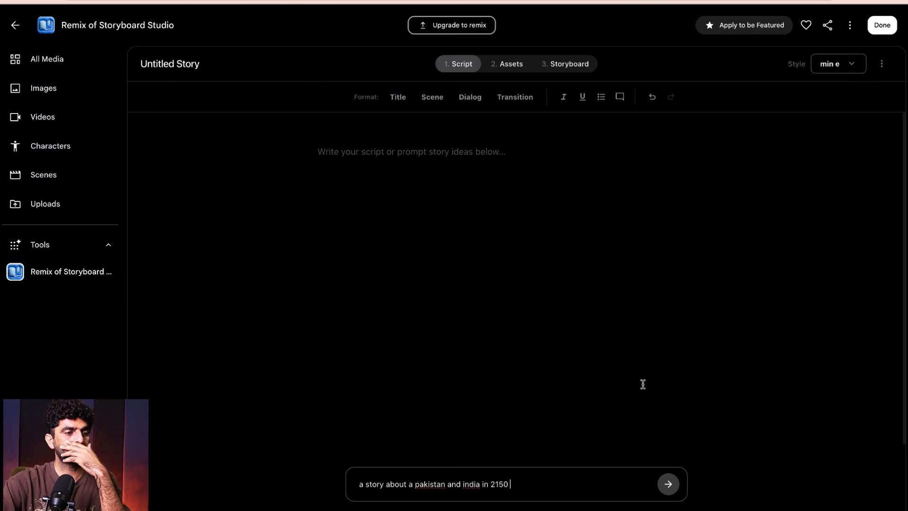
click(668, 483)
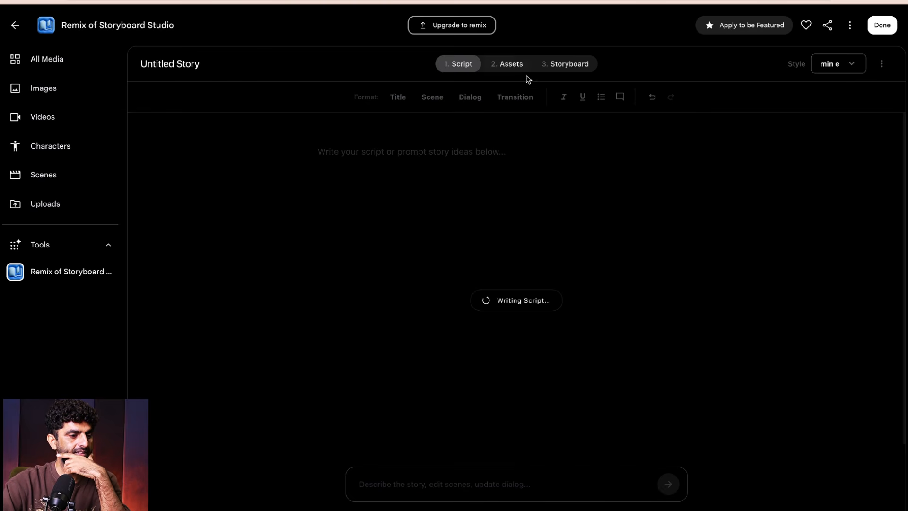
- Review the autofilled location, prop and character images and check the Storyboard stage
click(508, 64)
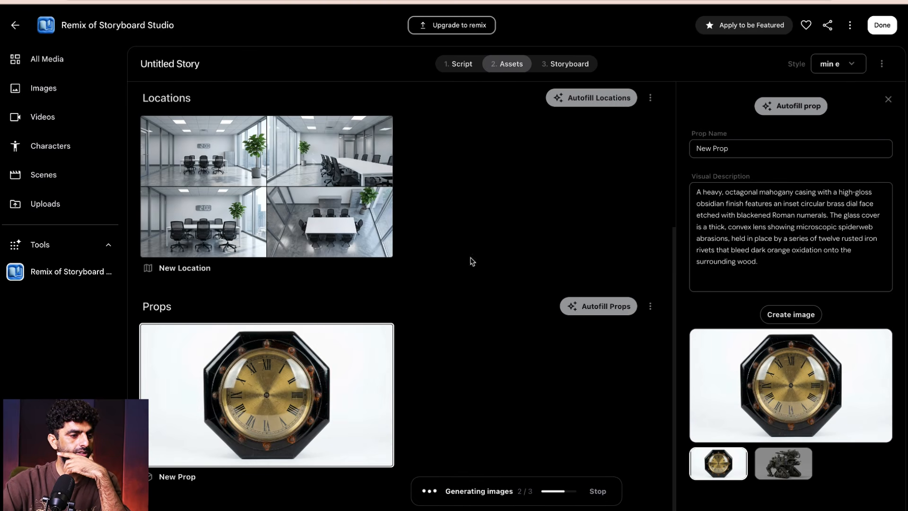
scroll(354, 227, up, 5)
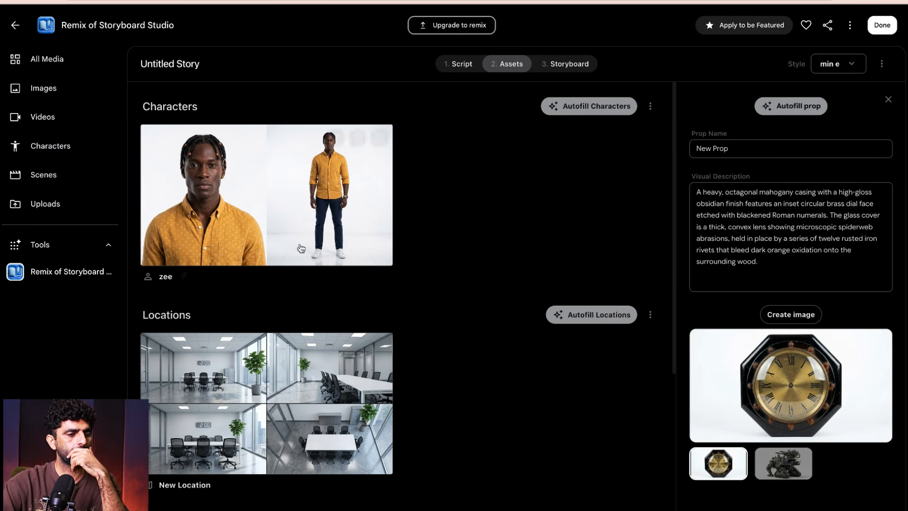
click(570, 64)
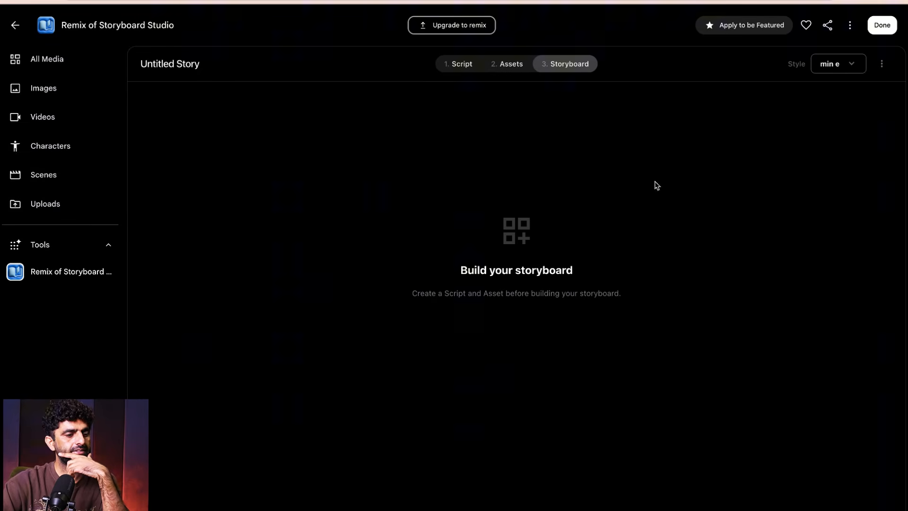
- Open the generated script and skim through its scenes and dialogue
click(461, 67)
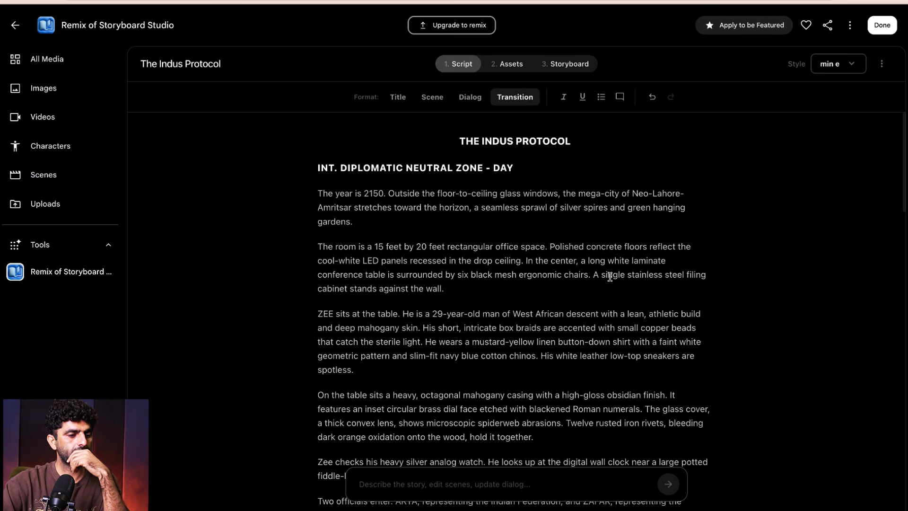
scroll(610, 276, down, 20)
scroll(684, 274, up, 10)
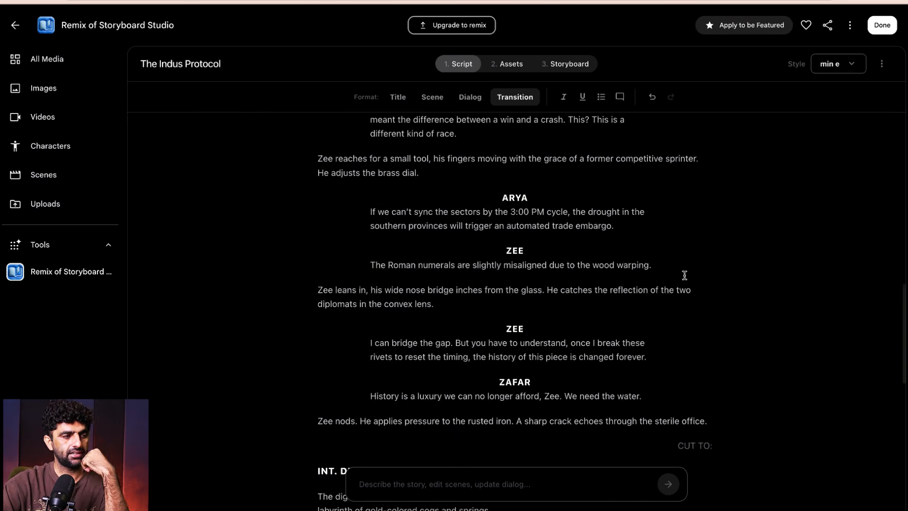
scroll(684, 275, up, 15)
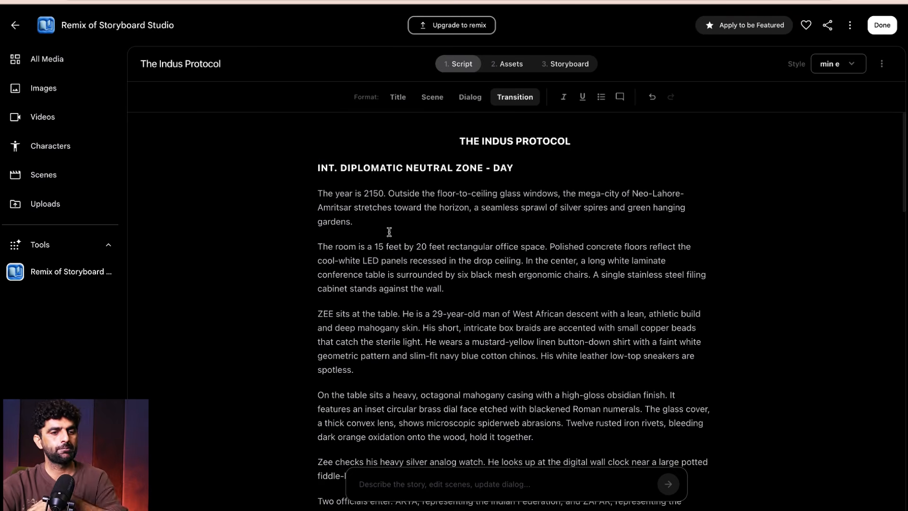
- Leave the storyboard tool and browse the premade tool templates in the Video and Experimental categories
click(14, 27)
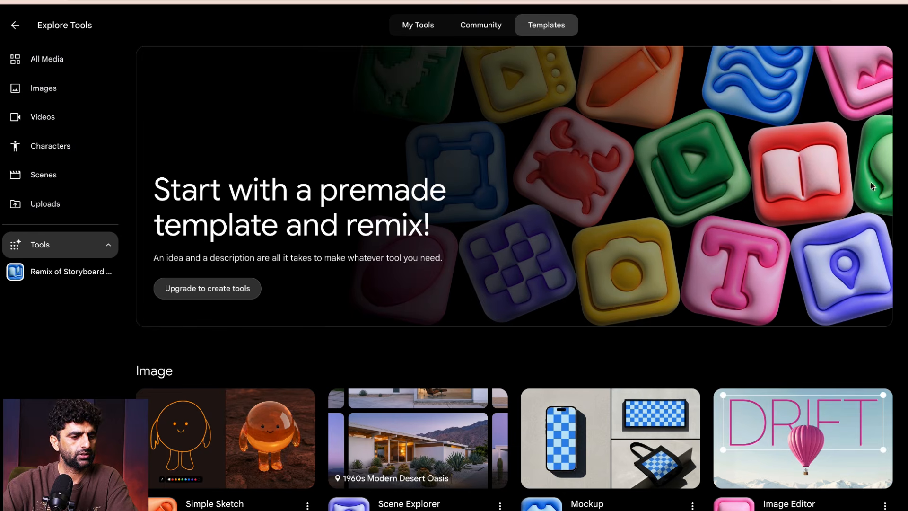
scroll(871, 175, down, 3)
scroll(872, 175, down, 20)
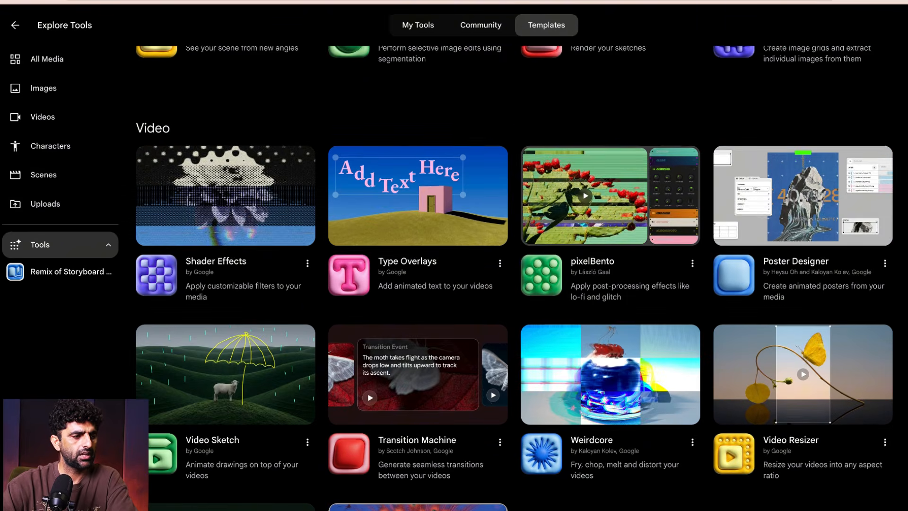
scroll(872, 175, down, 8)
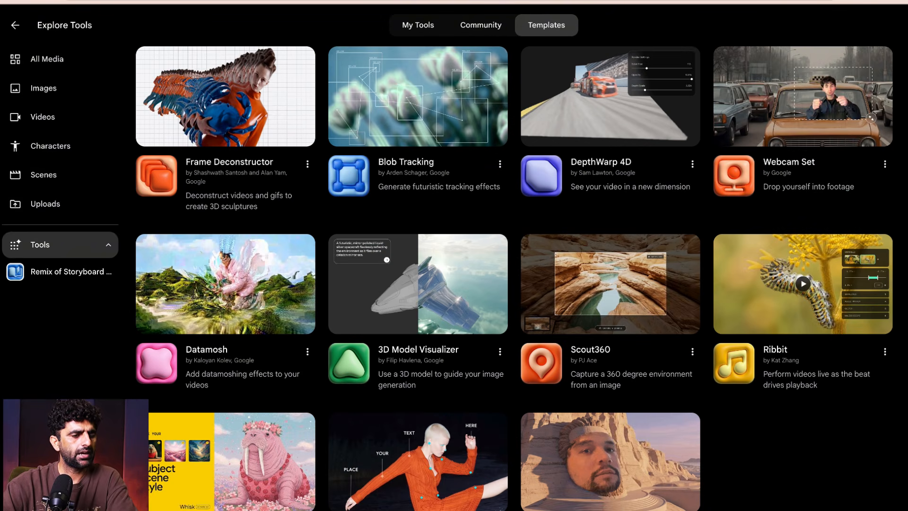
scroll(513, 278, down, 1)
scroll(513, 278, up, 20)
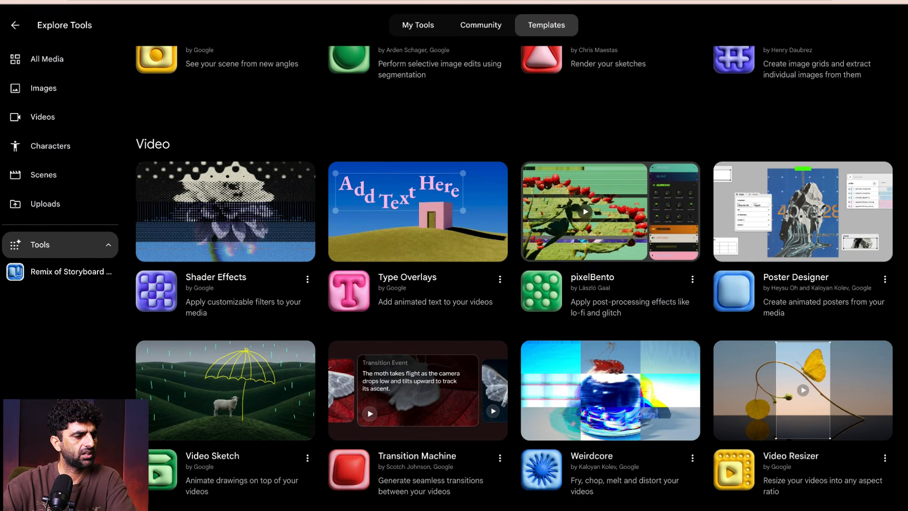
scroll(514, 278, down, 10)
scroll(514, 278, down, 6)
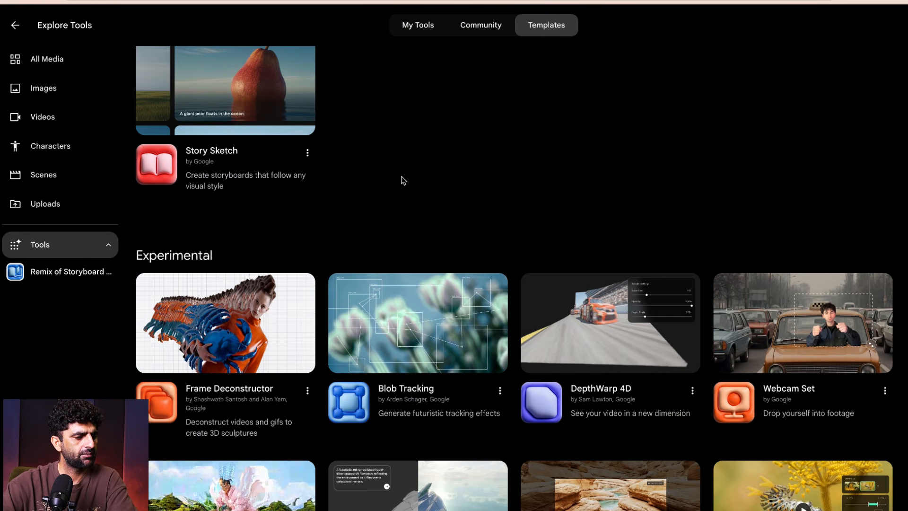
- Skim the remaining Experimental templates and review the generated images in the project's full media library
scroll(752, 220, down, 5)
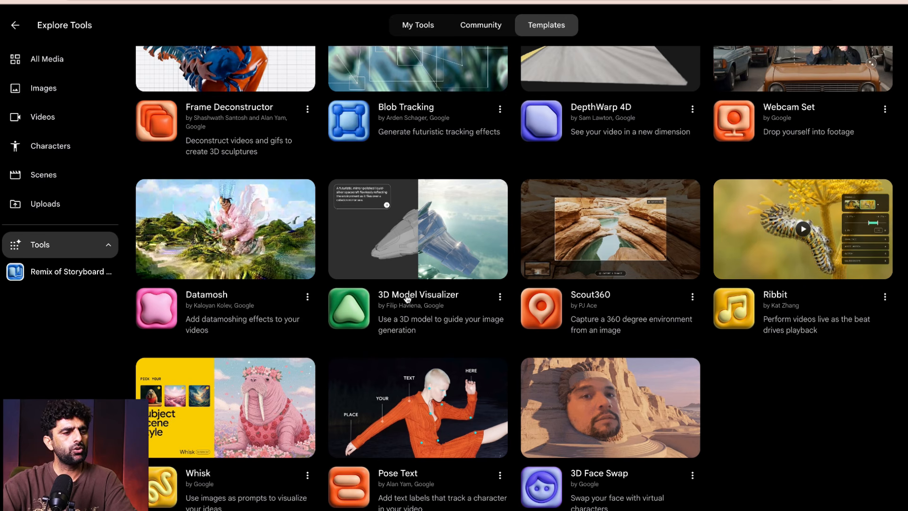
scroll(661, 154, up, 20)
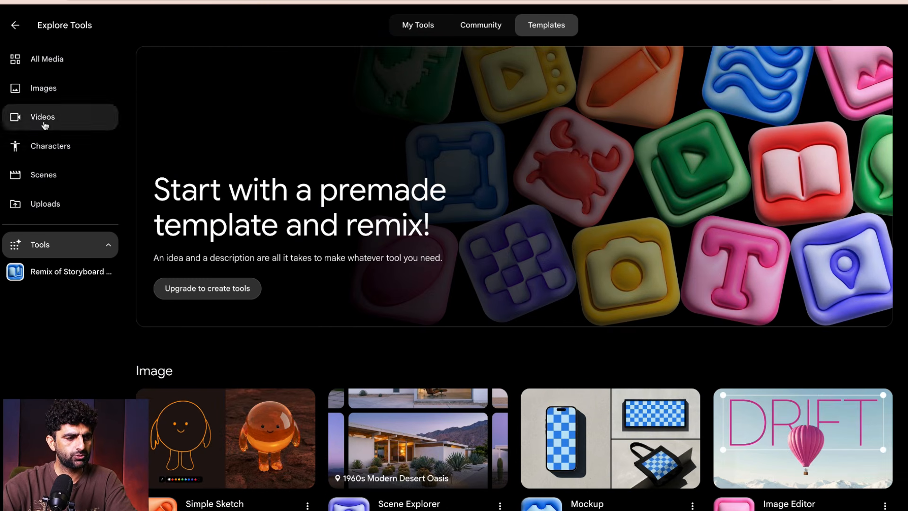
click(46, 61)
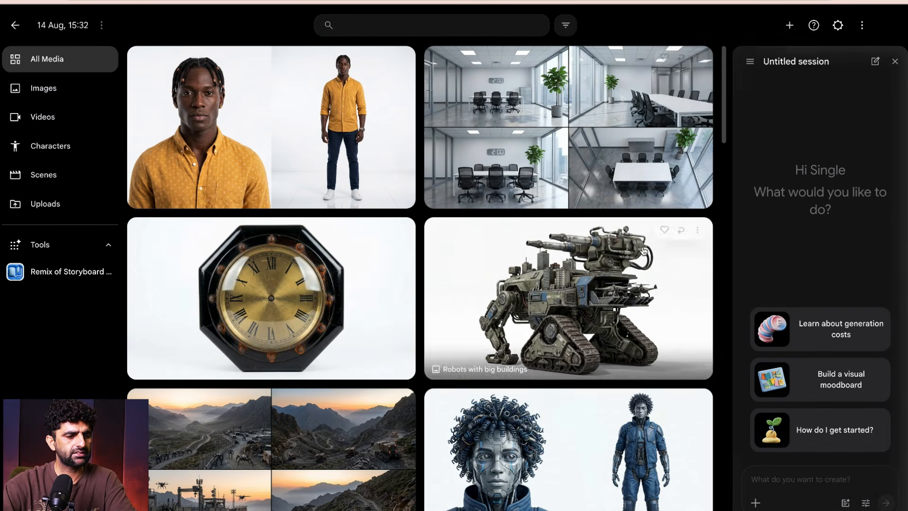
scroll(641, 250, down, 15)
scroll(644, 268, down, 5)
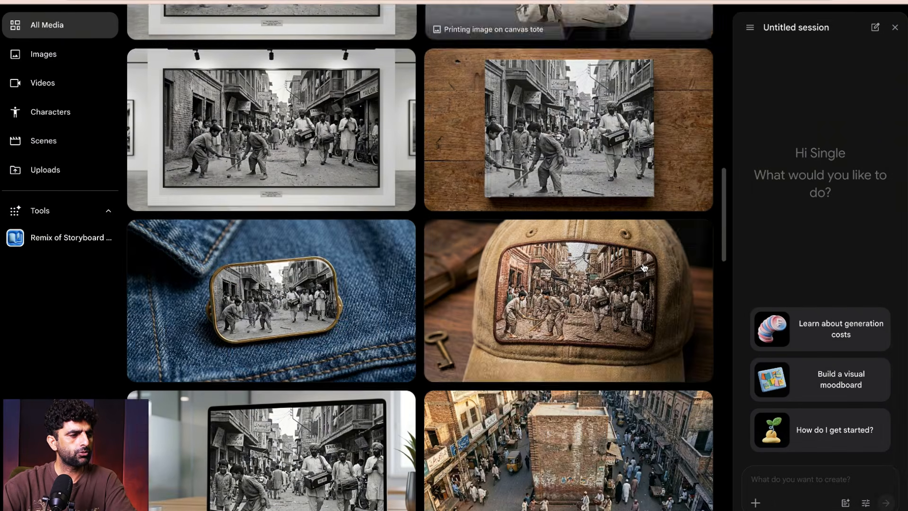
scroll(290, 164, up, 15)
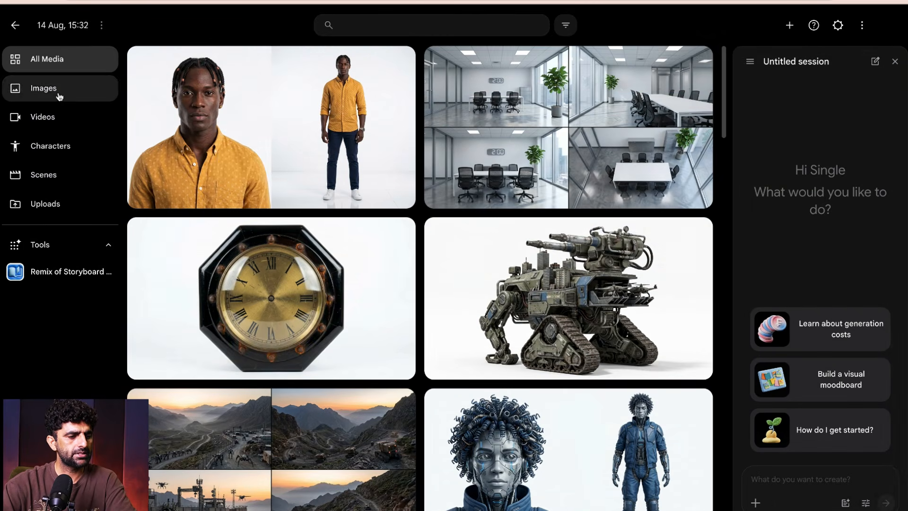
- Return to the premade tool templates and look through the Video and Image categories again
click(46, 245)
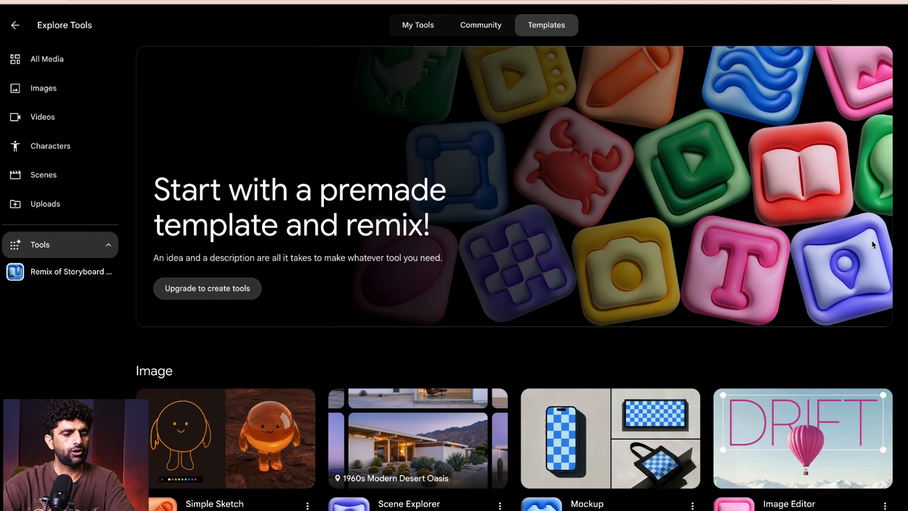
scroll(873, 244, down, 20)
scroll(904, 254, up, 10)
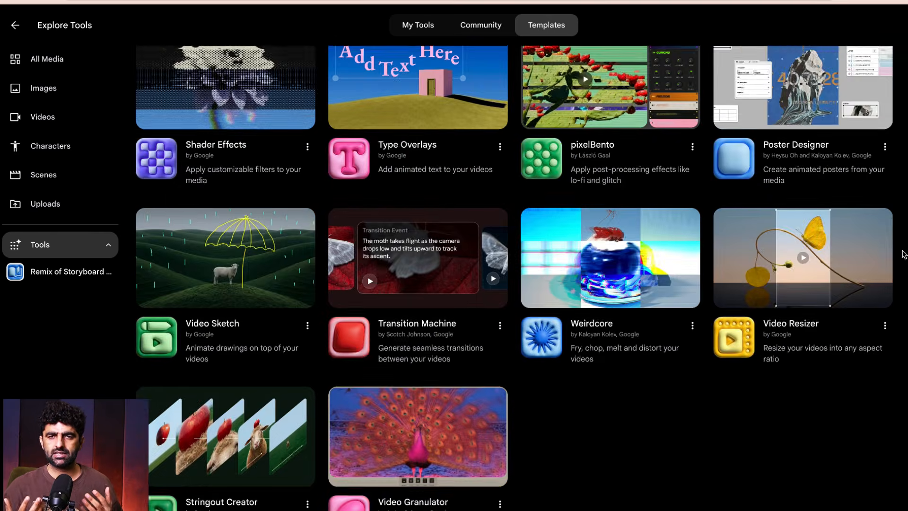
scroll(904, 254, up, 10)
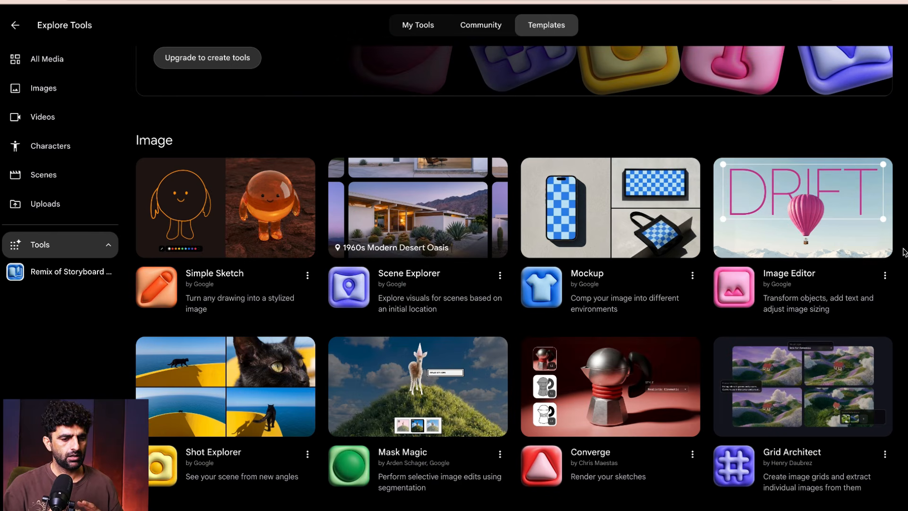